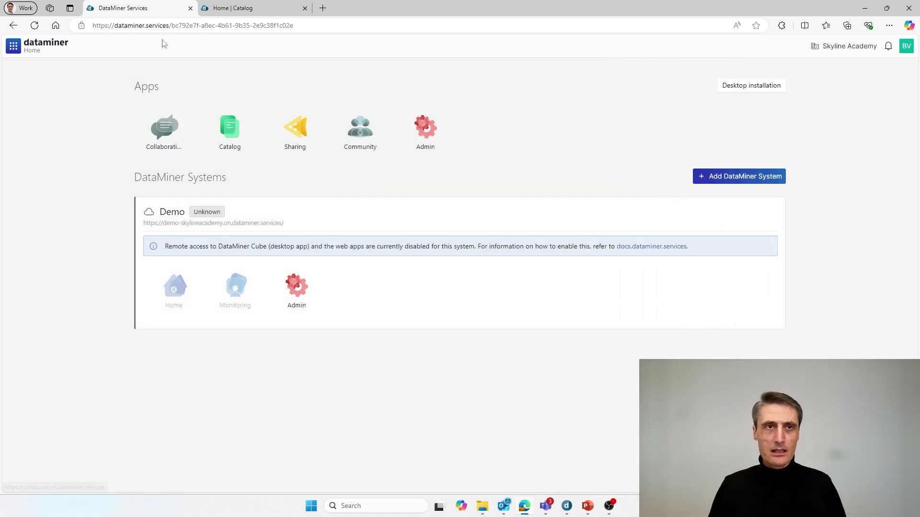
Reload the dataminer.services home page and sign in with the Microsoft account option.
{"action": "left_click", "coordinate": [315, 21]}
{"action": "key", "text": "Return"}
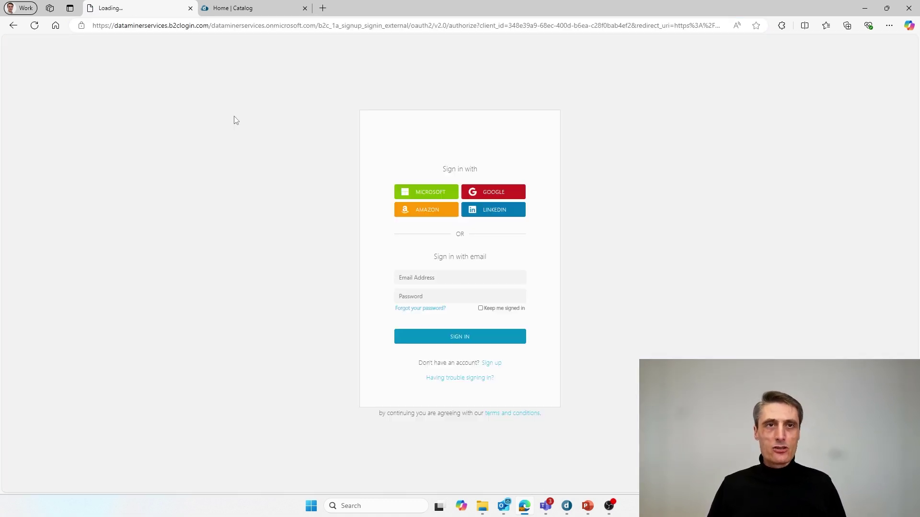
{"action": "left_click", "coordinate": [433, 201]}
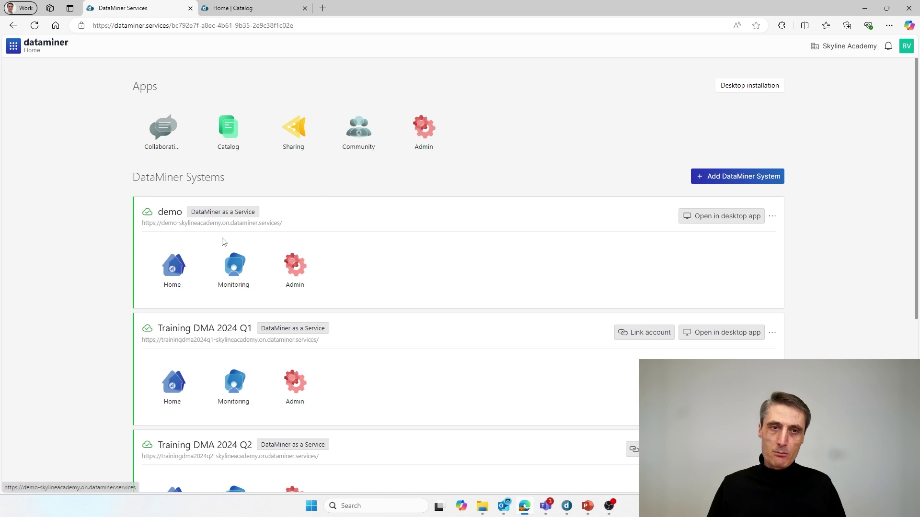
Switch from Skyline Academy to the trainer's own training organization and check the account menu.
{"action": "left_click", "coordinate": [857, 55]}
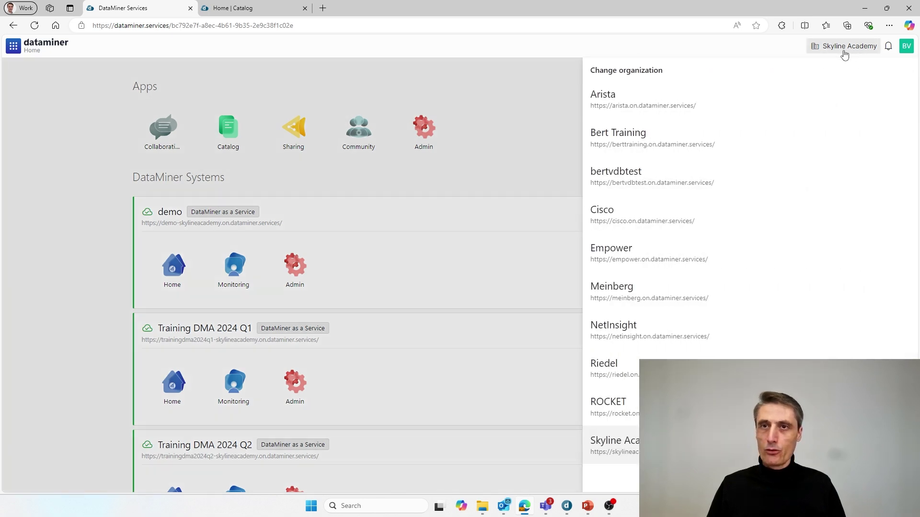
{"action": "left_click", "coordinate": [664, 137]}
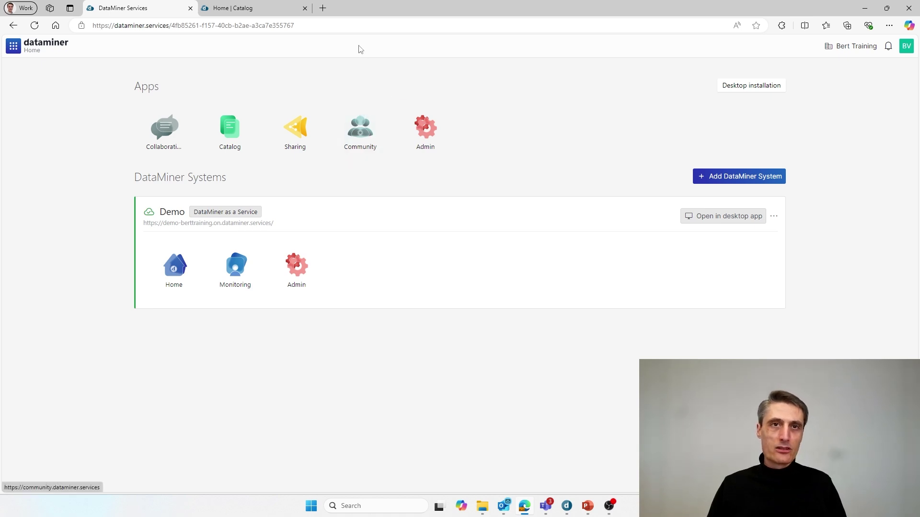
{"action": "left_click", "coordinate": [905, 48]}
{"action": "left_click", "coordinate": [601, 104]}
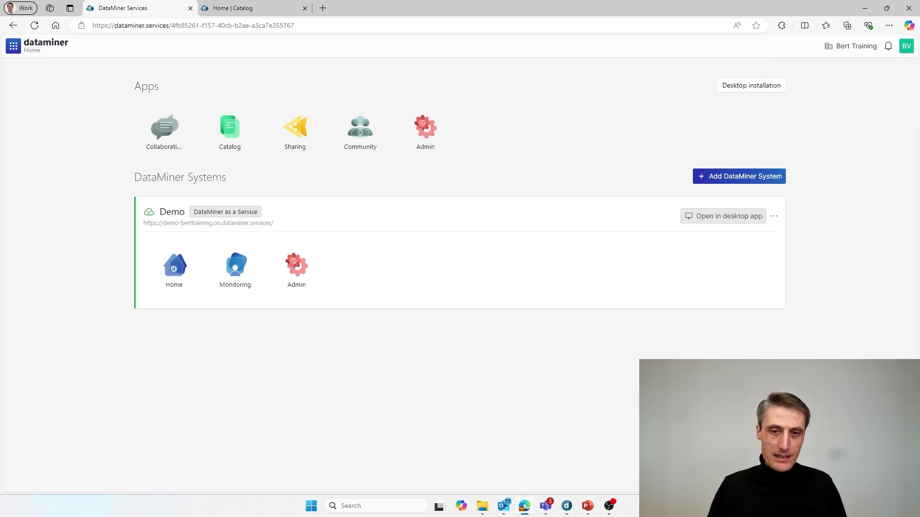
Switch to the Training Demo system in the DataMiner desktop app and open its Protocols & Templates module.
{"action": "mouse_move", "coordinate": [574, 506]}
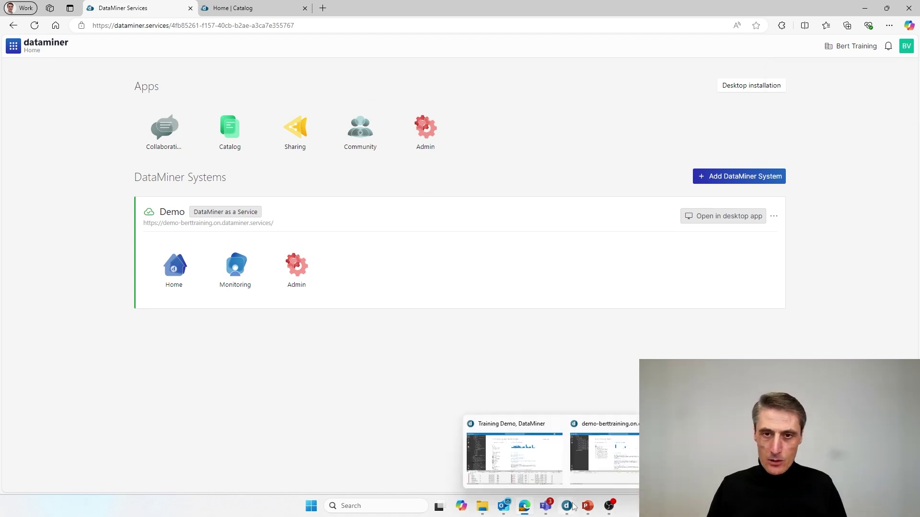
{"action": "left_click", "coordinate": [525, 455]}
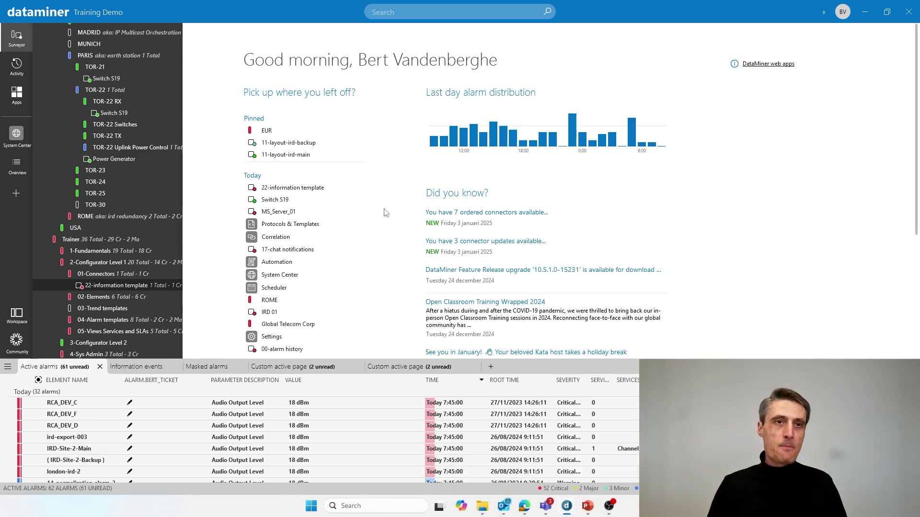
{"action": "scroll", "coordinate": [80, 135], "scroll_direction": "up", "scroll_amount": 7}
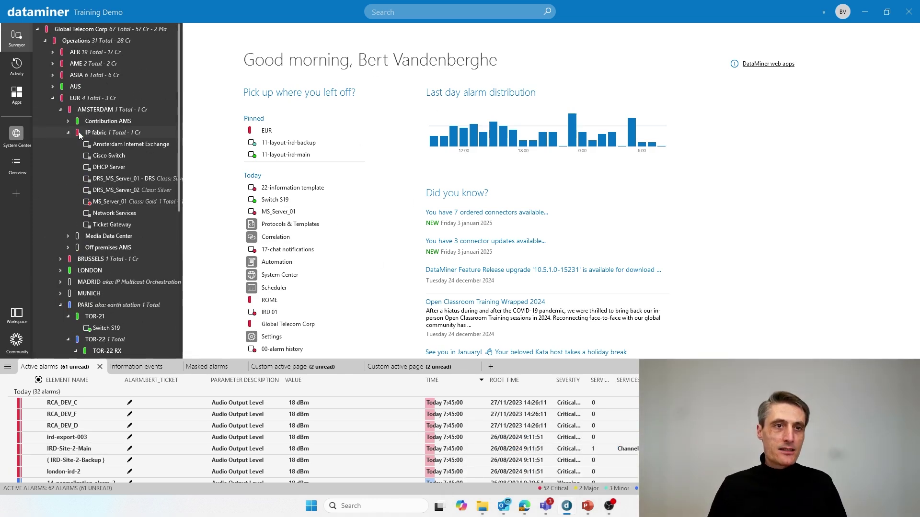
{"action": "left_click", "coordinate": [17, 95]}
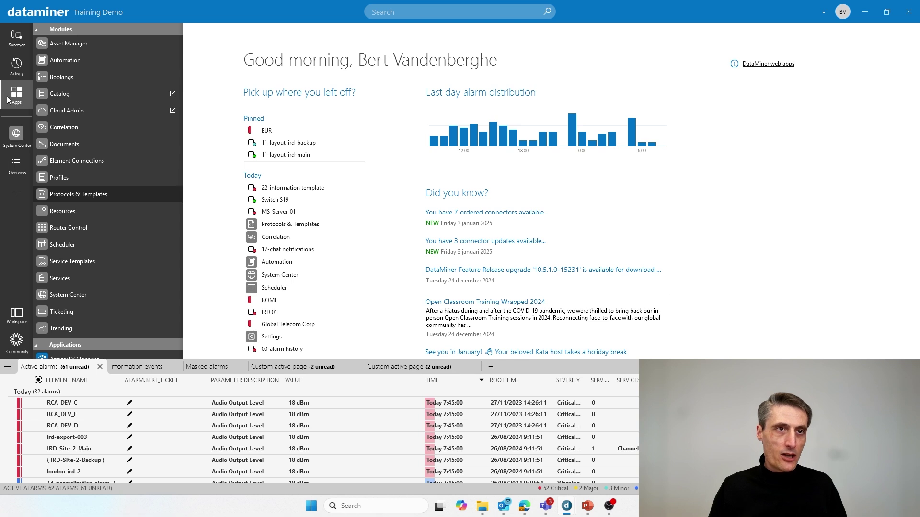
{"action": "left_click", "coordinate": [82, 196]}
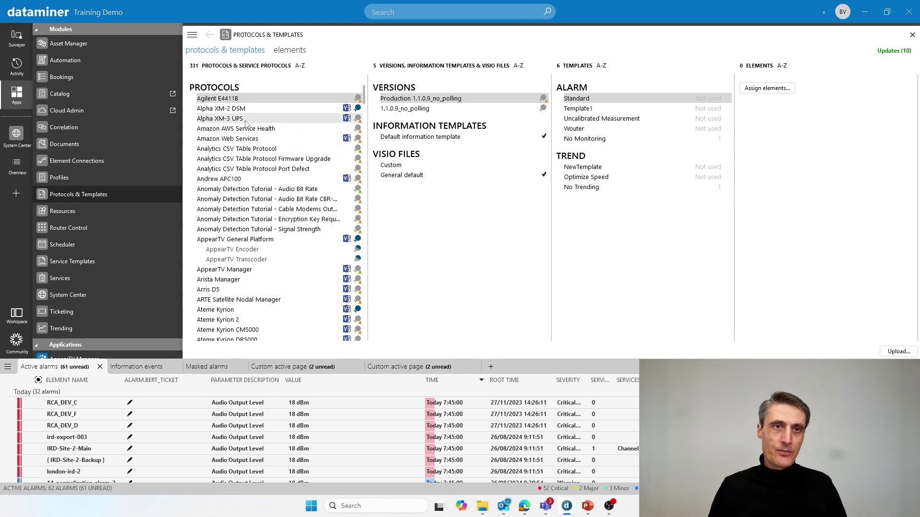
Find the Microsoft Platform protocol and view the actions available for its version 6.0.0.2.
{"action": "left_click", "coordinate": [224, 110]}
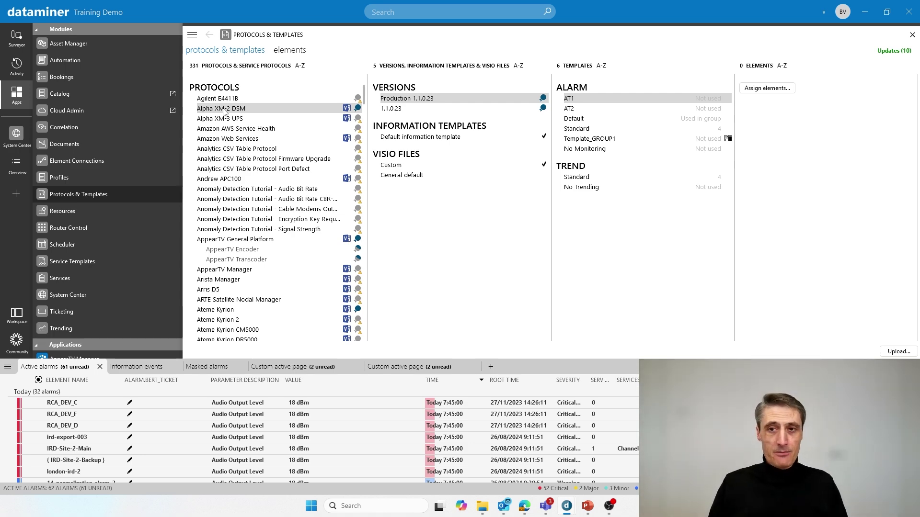
{"action": "type", "text": "mic"}
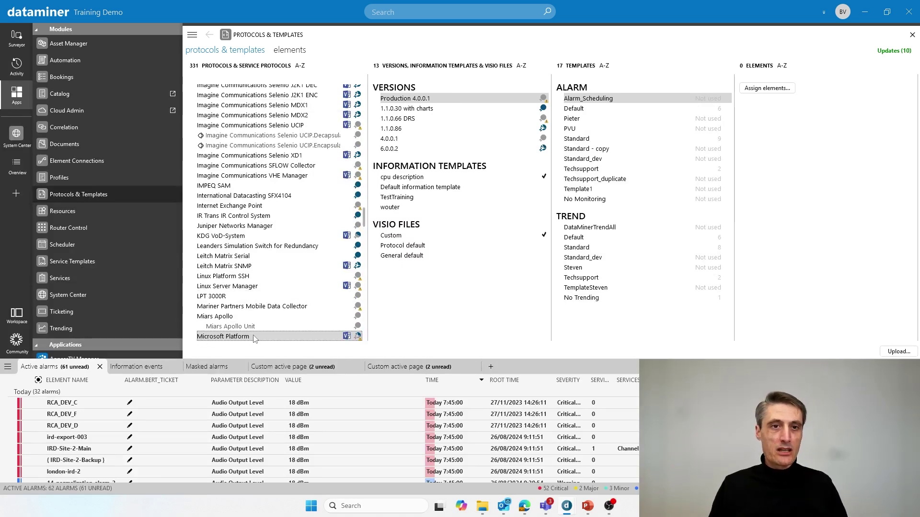
{"action": "scroll", "coordinate": [254, 331], "scroll_direction": "down", "scroll_amount": 6}
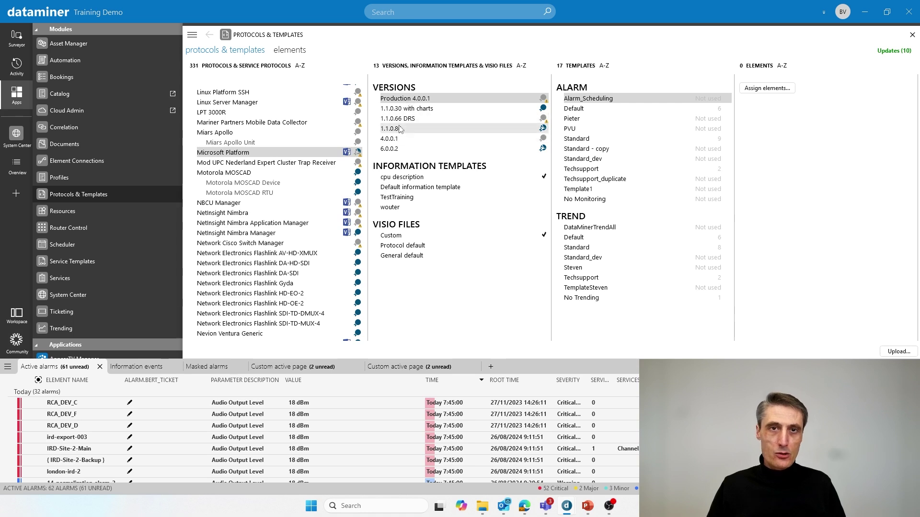
{"action": "left_click", "coordinate": [389, 153]}
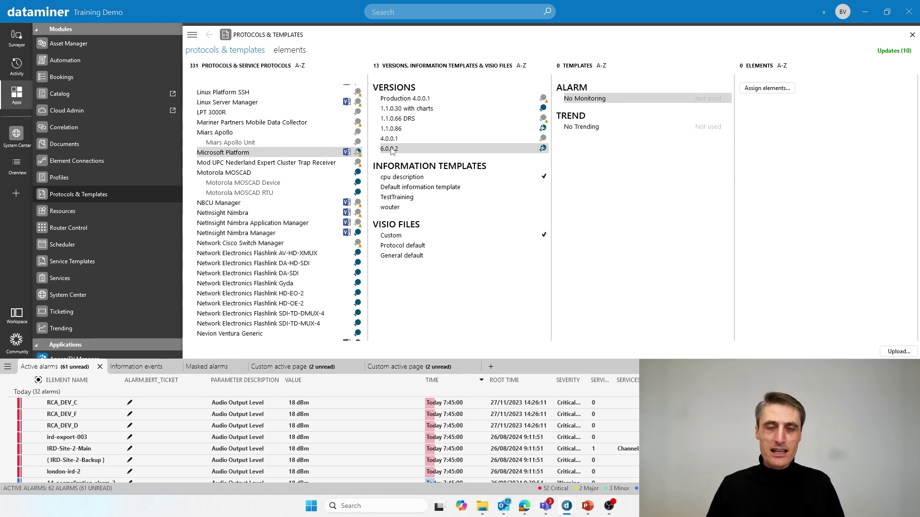
{"action": "right_click", "coordinate": [391, 149]}
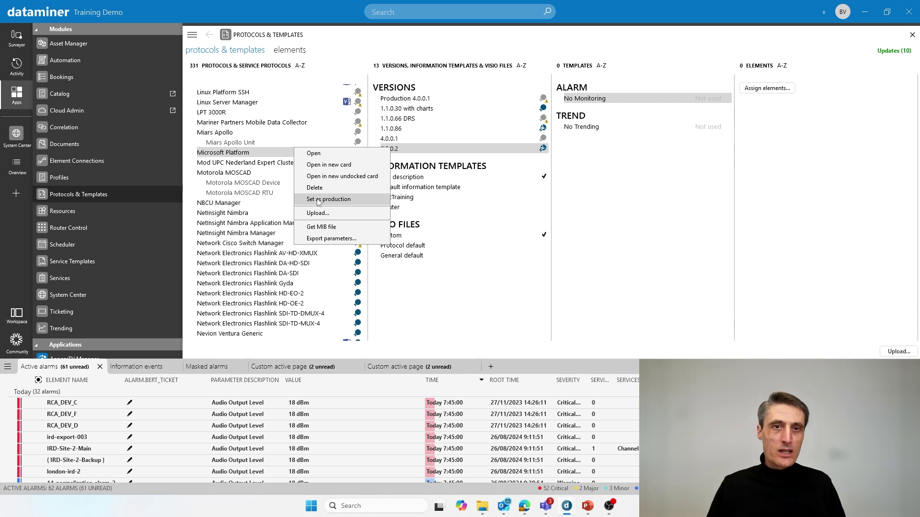
{"action": "left_click", "coordinate": [424, 52]}
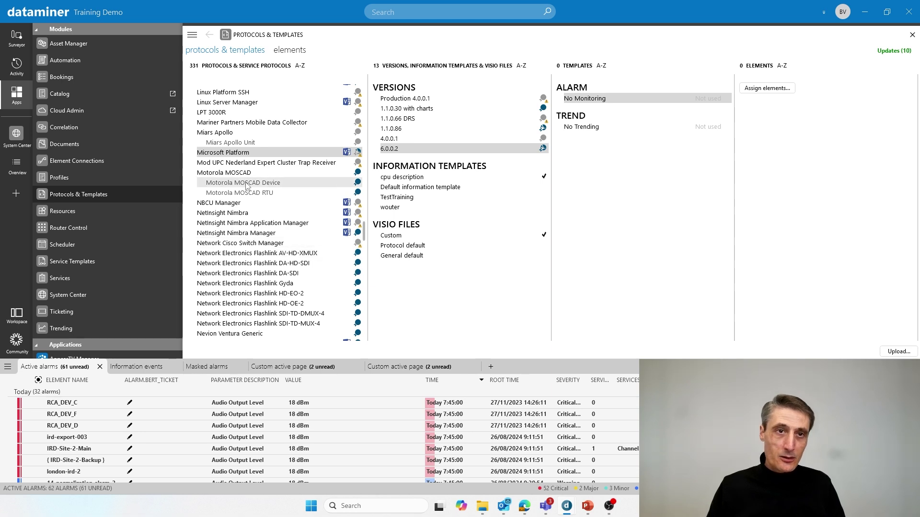
Compare the versions and templates of Mod UPC Nederland Expert Cluster Trap Receiver and Mariner Partners Mobile Data Collector with Microsoft Platform.
{"action": "left_click", "coordinate": [254, 163]}
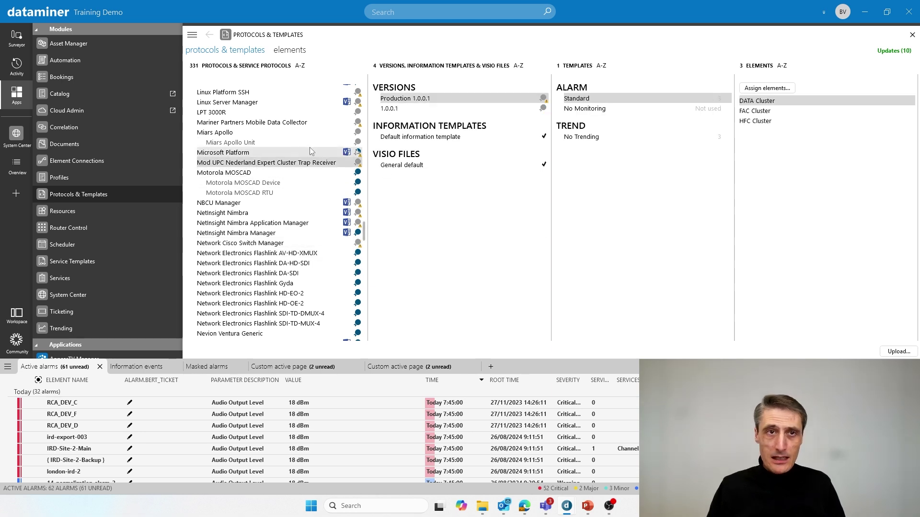
{"action": "left_click", "coordinate": [264, 123]}
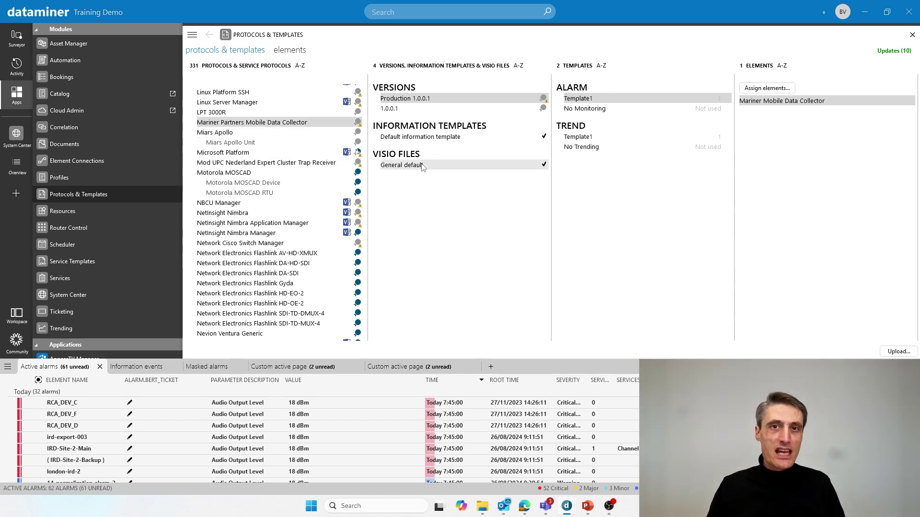
{"action": "left_click", "coordinate": [235, 155]}
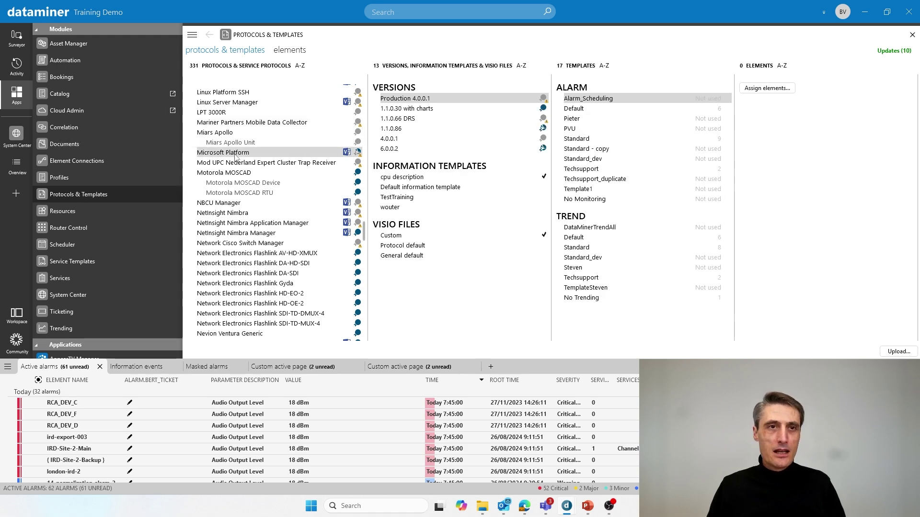
Search the system for "server" and open the MS_Server_01 element in a new card beside the protocols.
{"action": "left_click", "coordinate": [22, 42]}
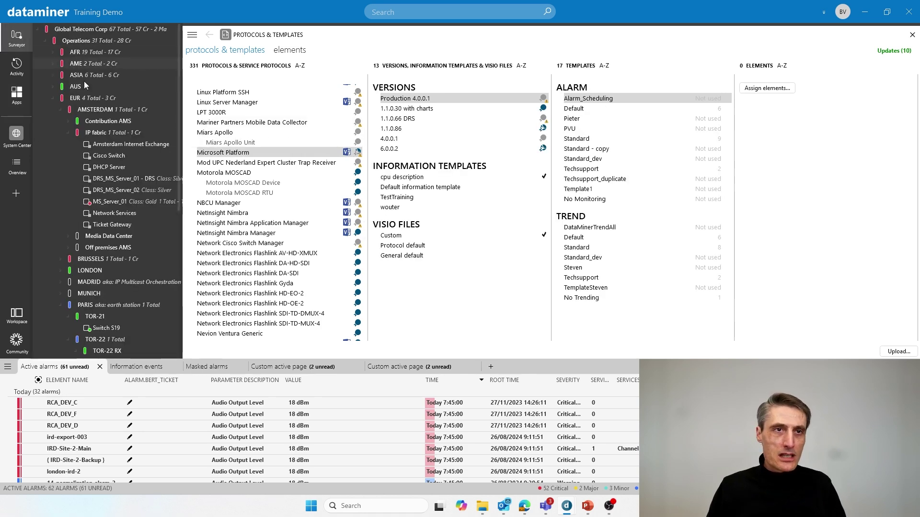
{"action": "left_click", "coordinate": [422, 18]}
{"action": "type", "text": "server"}
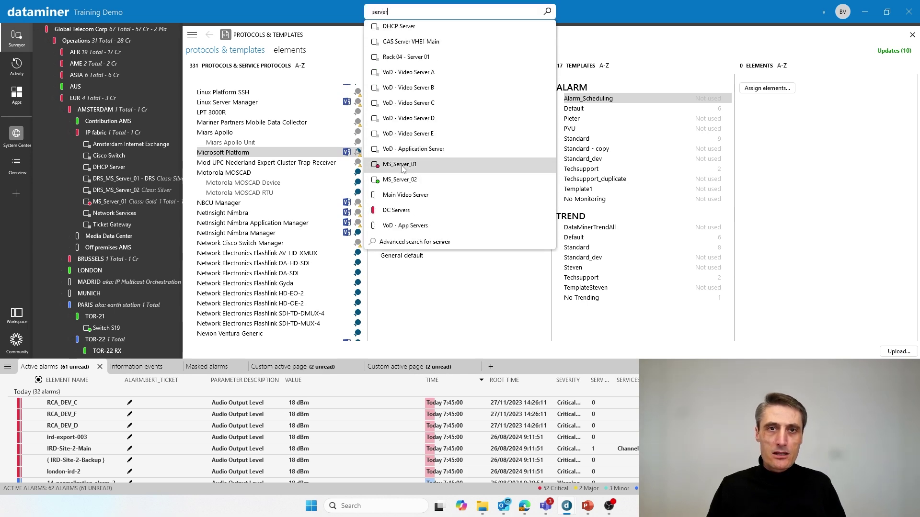
{"action": "right_click", "coordinate": [404, 165]}
{"action": "left_click", "coordinate": [368, 189]}
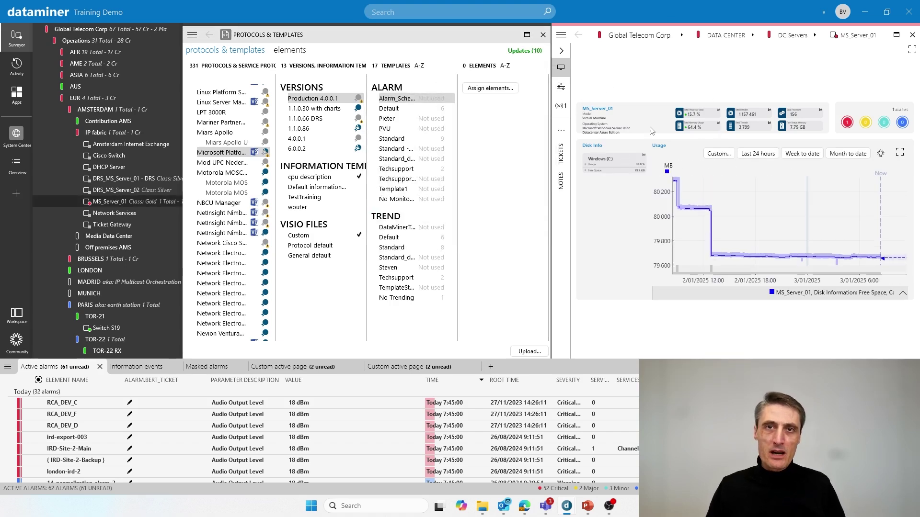
Enlarge the MS_Server_01 card to view its Performance data page, and restore the side-by-side layout.
{"action": "left_click", "coordinate": [896, 35]}
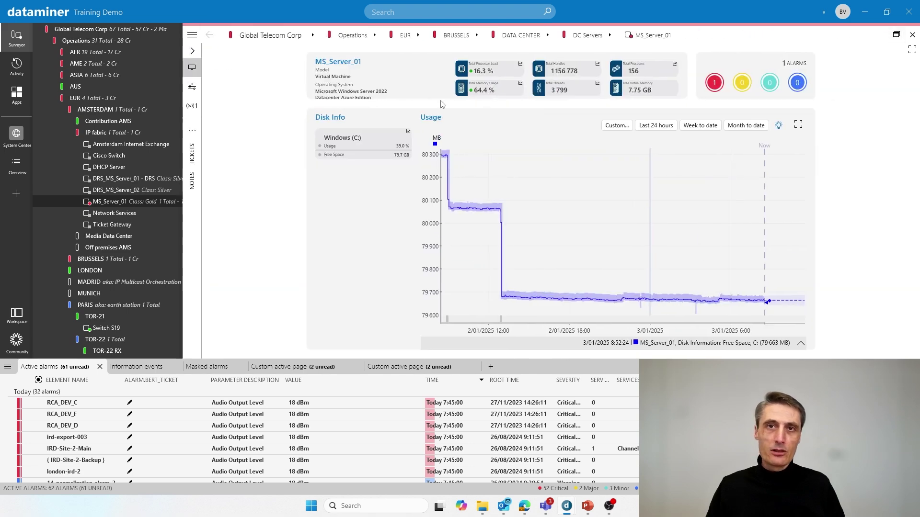
{"action": "left_click", "coordinate": [192, 87]}
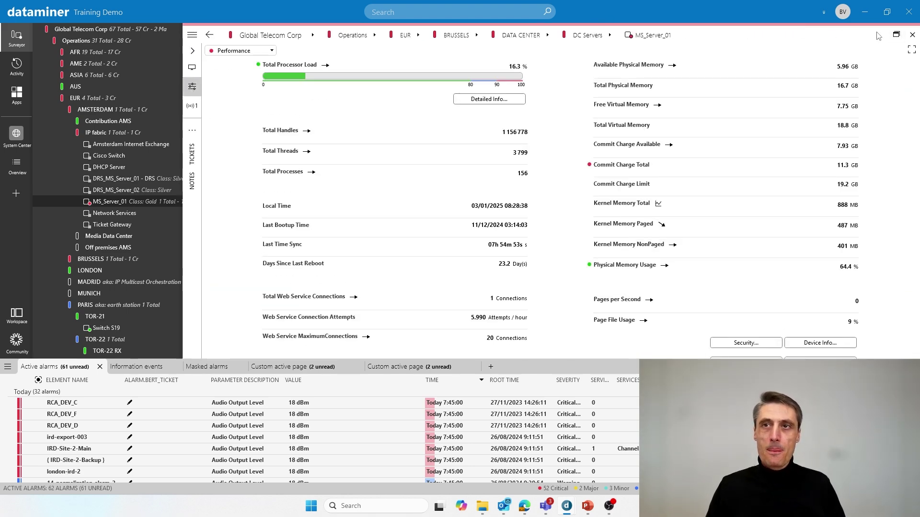
{"action": "left_click", "coordinate": [896, 34]}
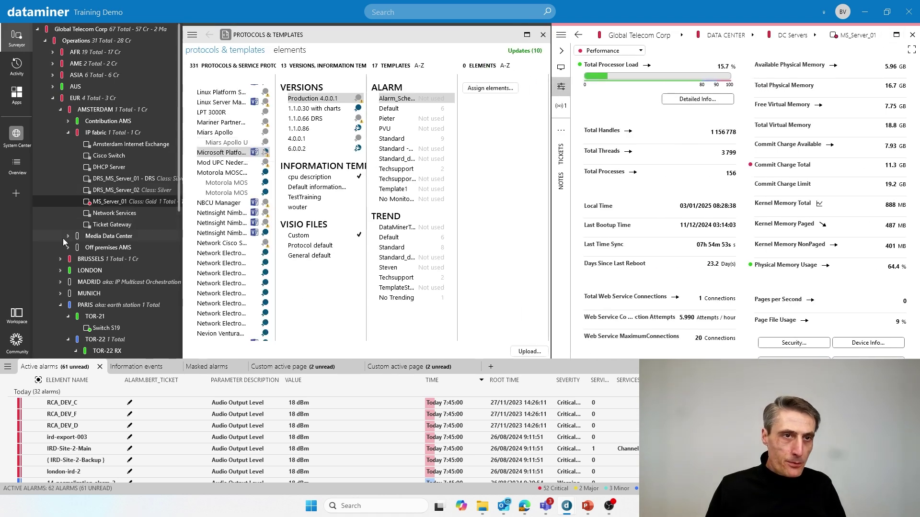
Find the DRS Generic Switch protocol and examine its versions, templates and assigned elements in the enlarged card.
{"action": "scroll", "coordinate": [84, 285], "scroll_direction": "down", "scroll_amount": 8}
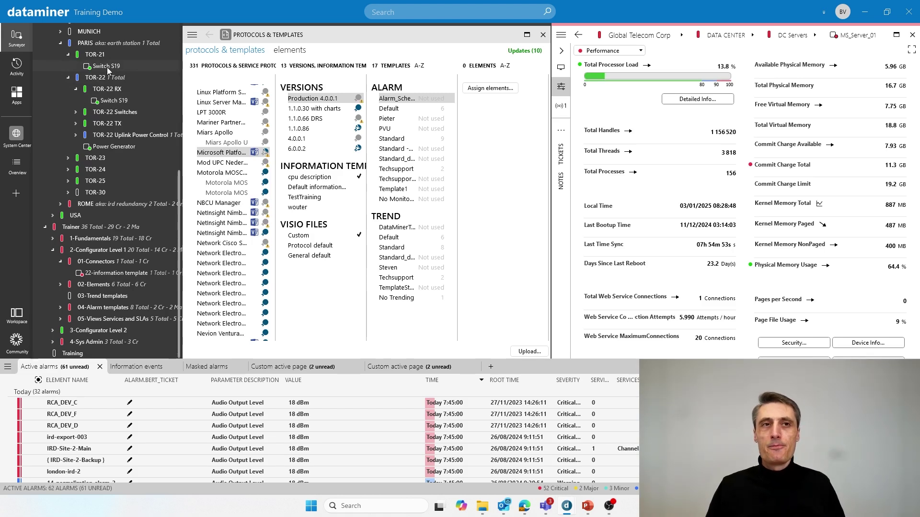
{"action": "left_click", "coordinate": [233, 176]}
{"action": "type", "text": "dr"}
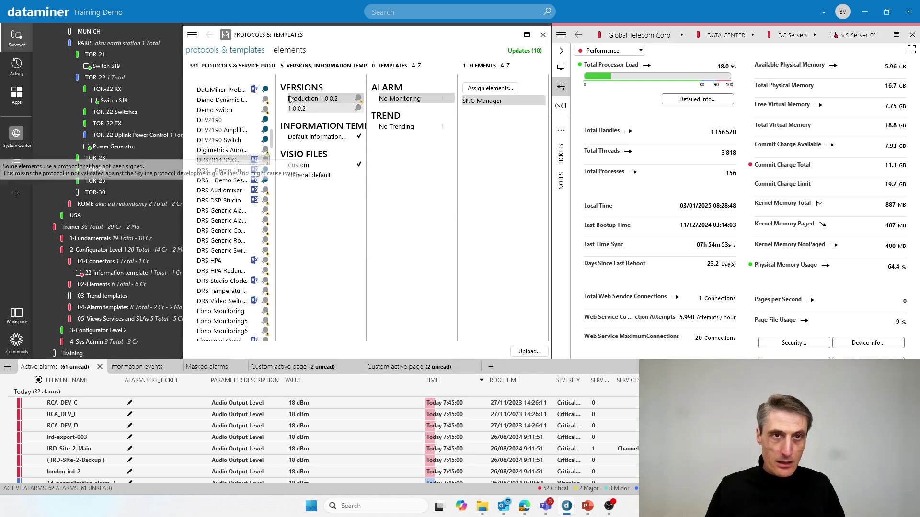
{"action": "left_click", "coordinate": [527, 34]}
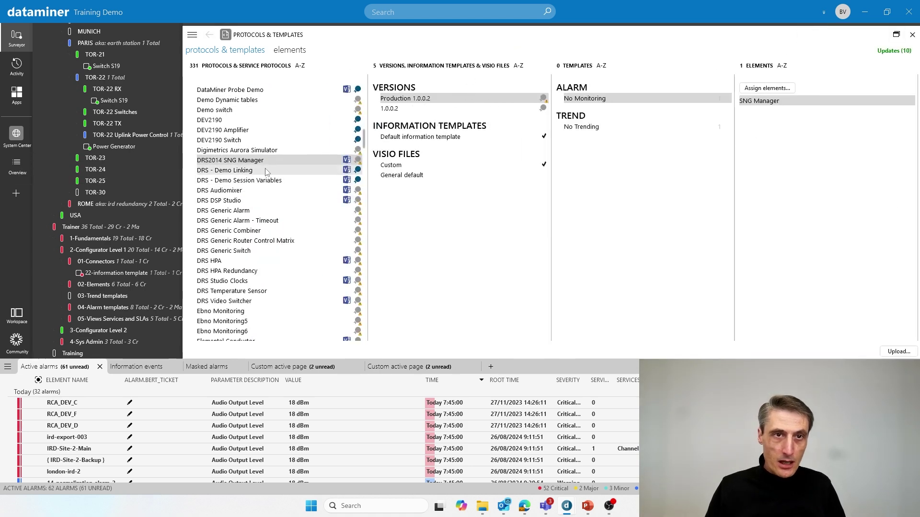
{"action": "left_click", "coordinate": [235, 251]}
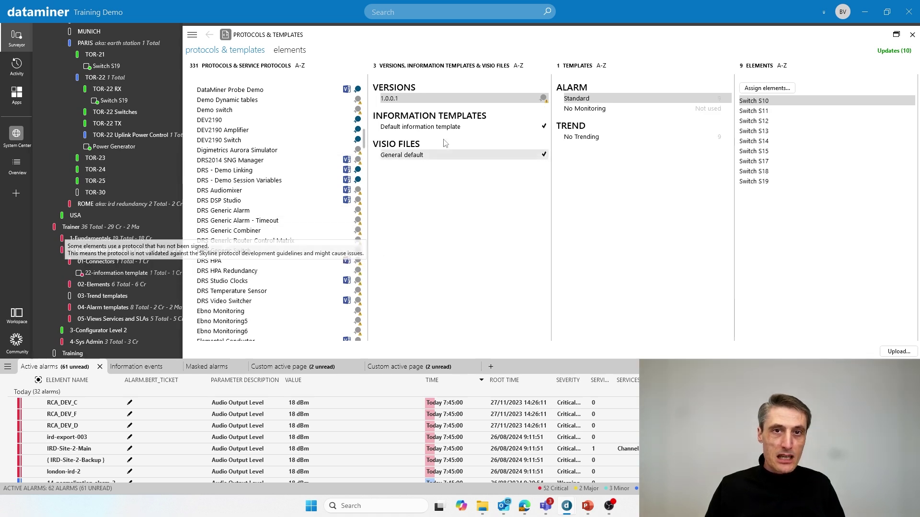
{"action": "left_click", "coordinate": [896, 34]}
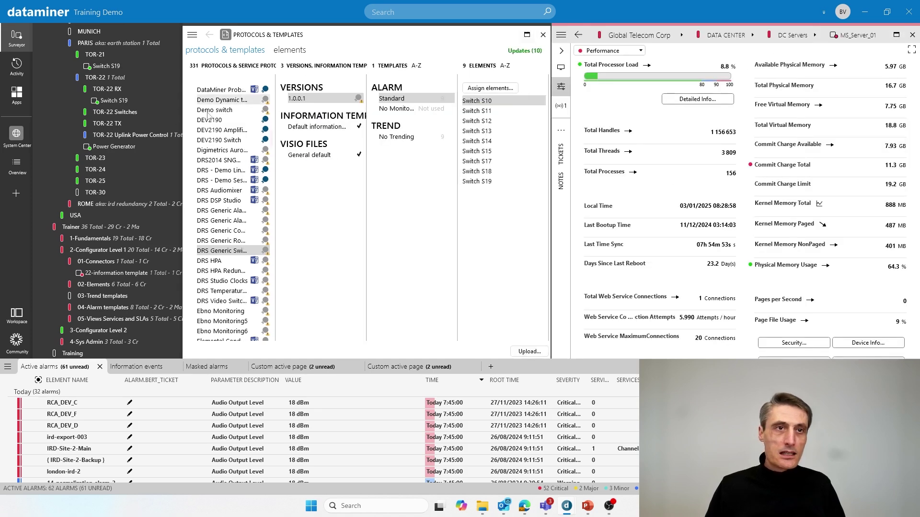
Open the Switch S19 element under TOR-22 RX in a new card and close the MS_Server_01 card.
{"action": "right_click", "coordinate": [119, 99]}
{"action": "left_click", "coordinate": [113, 120]}
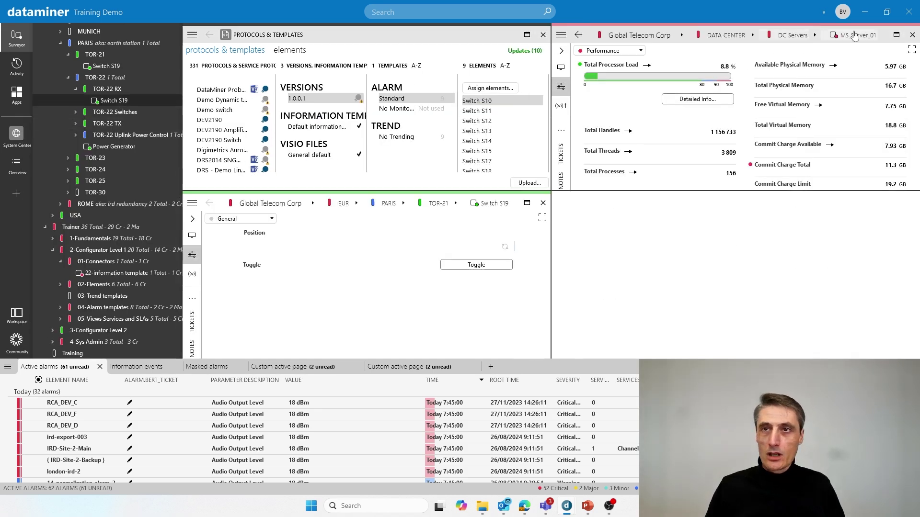
{"action": "left_click", "coordinate": [912, 35]}
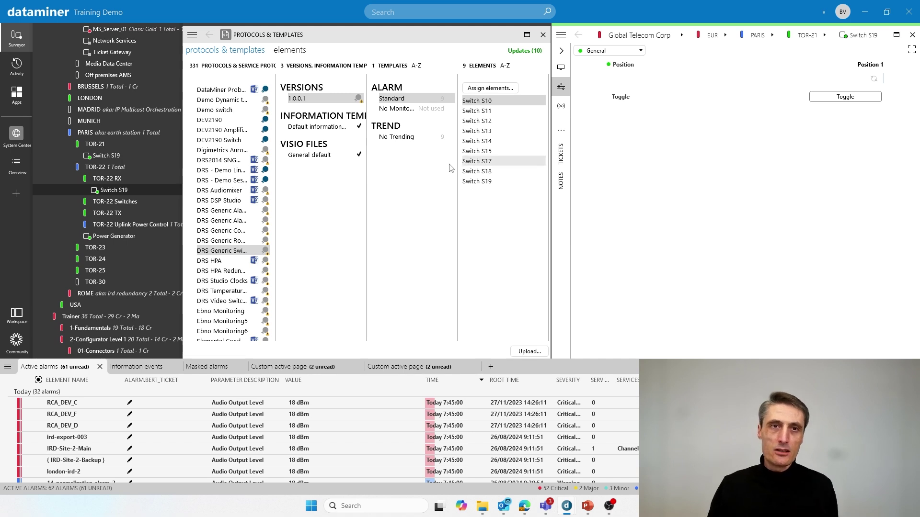
View the visual overview of Switch S19, including its additional element details.
{"action": "left_click", "coordinate": [566, 71]}
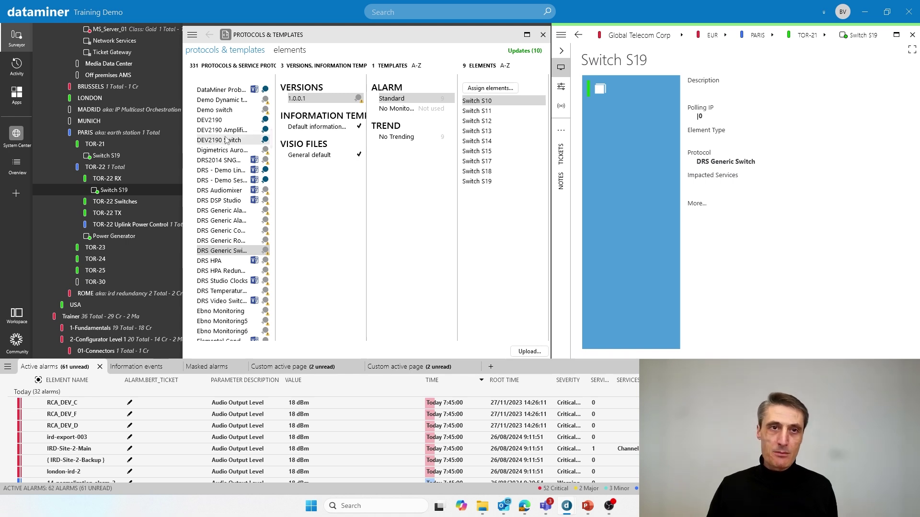
{"action": "left_click", "coordinate": [698, 204]}
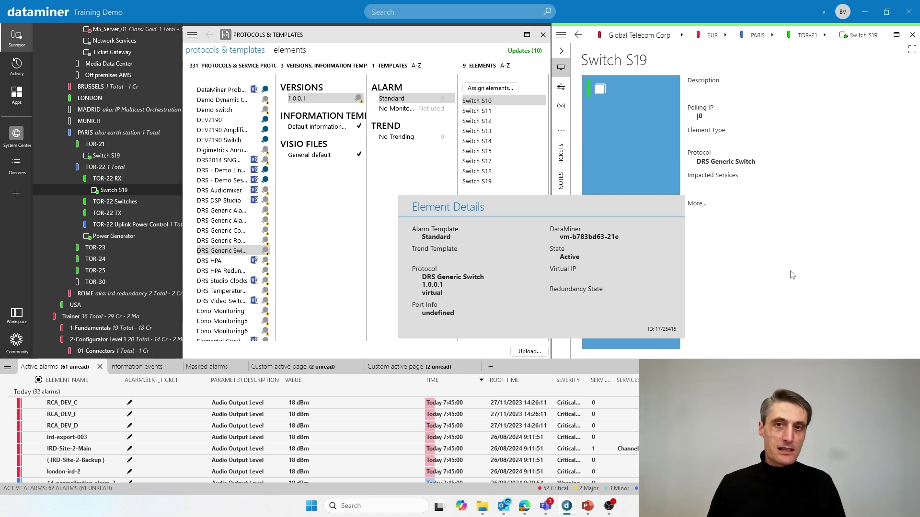
{"action": "left_click", "coordinate": [629, 131]}
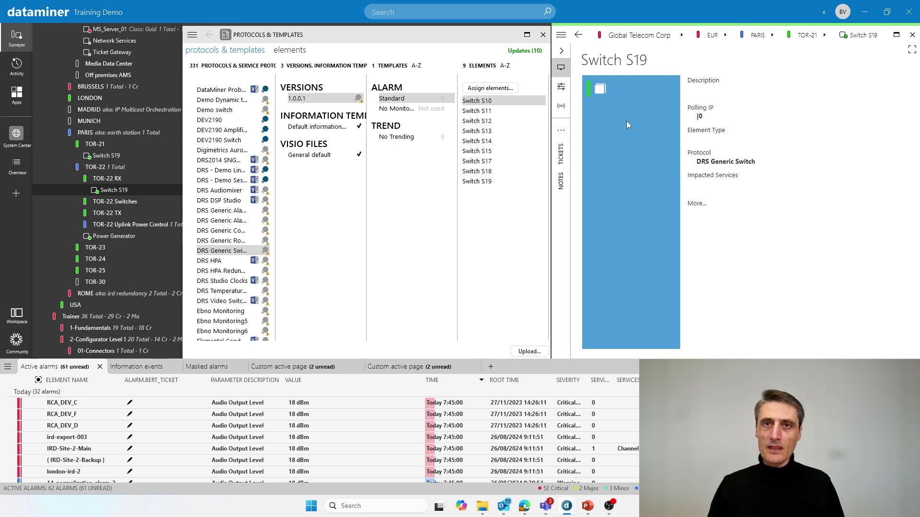
View the General data page of Switch S19 and close the element's card.
{"action": "left_click", "coordinate": [562, 88]}
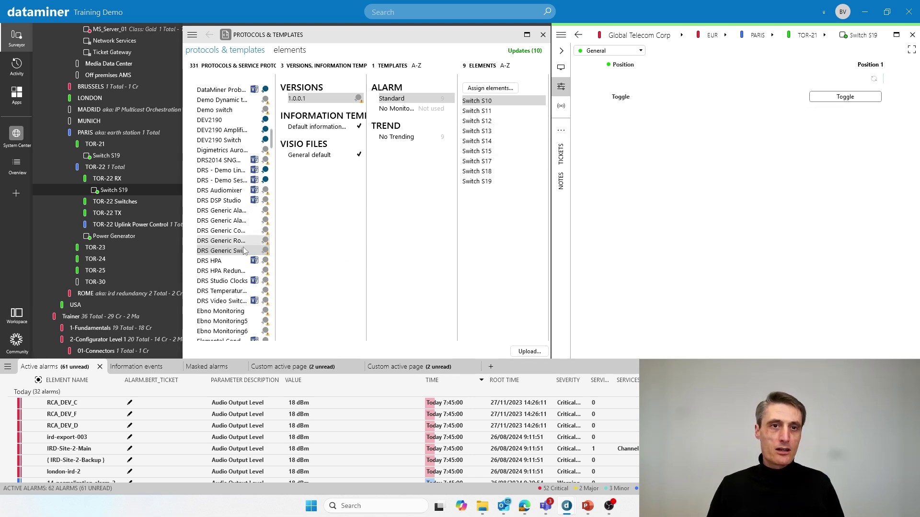
{"action": "left_click", "coordinate": [913, 37]}
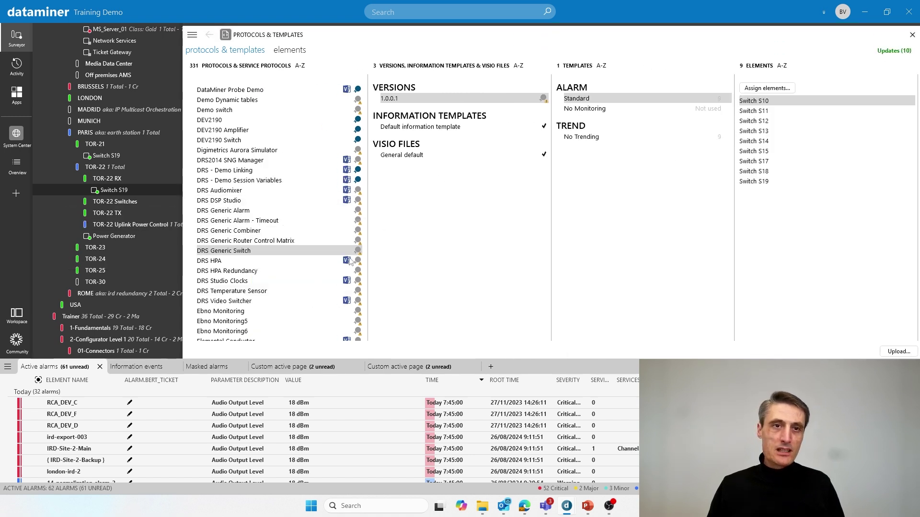
Find the Microsoft Platform protocol in the list and examine its versions, information templates, Visio files, and alarm and trend templates.
{"action": "left_click", "coordinate": [254, 220]}
{"action": "key", "text": "m"}
{"action": "key", "text": "Down"}
{"action": "key", "text": "Down"}
{"action": "key", "text": "Down"}
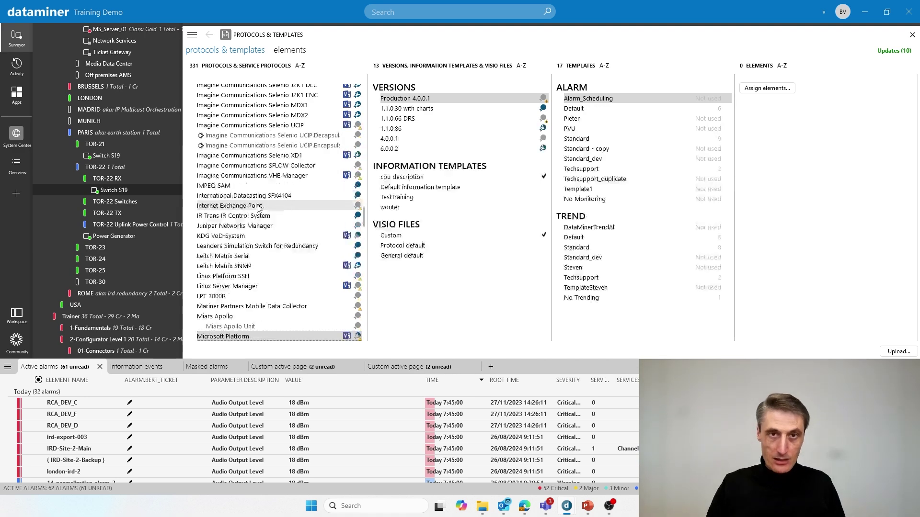
{"action": "scroll", "coordinate": [295, 194], "scroll_direction": "down", "scroll_amount": 3}
{"action": "scroll", "coordinate": [296, 194], "scroll_direction": "down", "scroll_amount": 5}
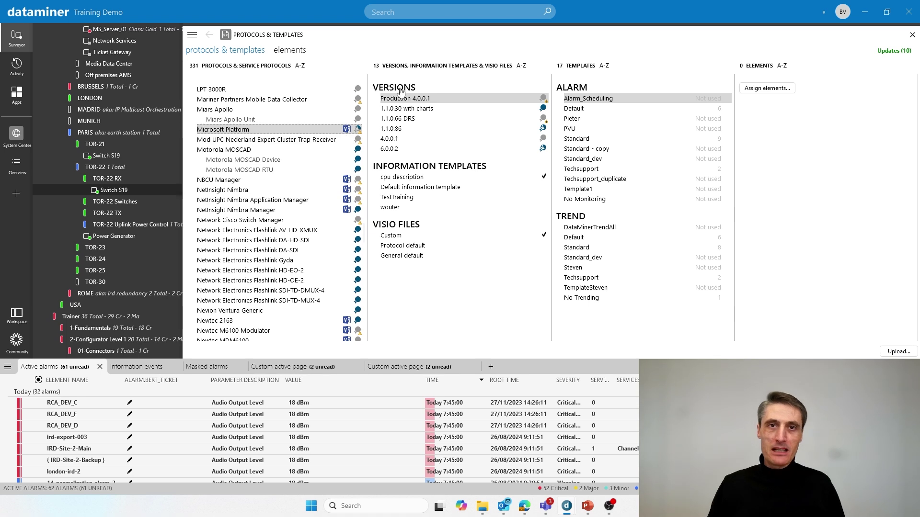
{"action": "mouse_move", "coordinate": [545, 100]}
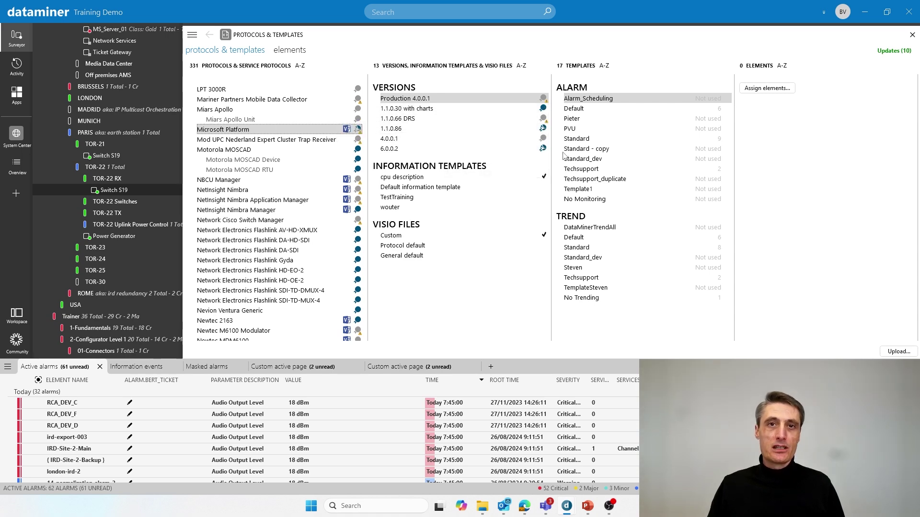
{"action": "key", "text": "alt+Tab"}
{"action": "key", "text": "alt+Tab"}
{"action": "key", "text": "alt+Tab"}
{"action": "key", "text": "ctrl+Tab"}
{"action": "key", "text": "alt+Tab"}
{"action": "key", "text": "alt+Tab"}
{"action": "key", "text": "alt+Tab"}
{"action": "key", "text": "alt+Tab"}
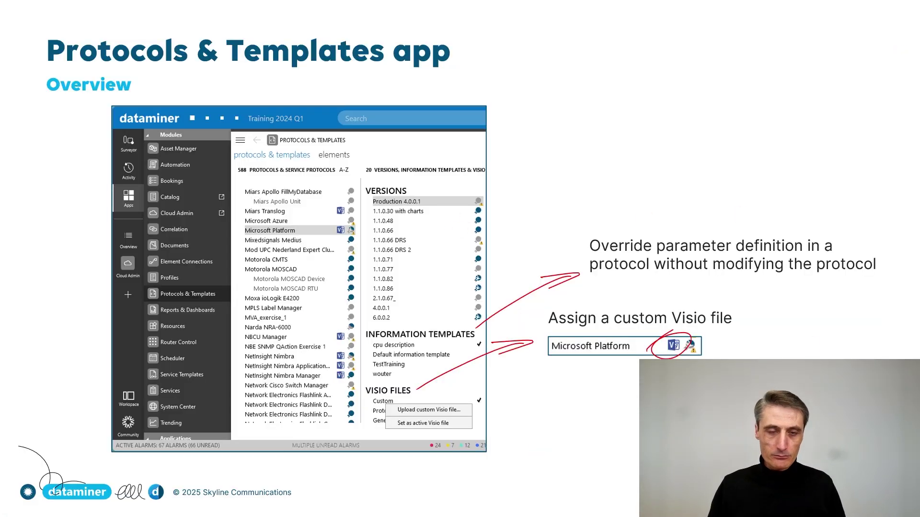
{"action": "key", "text": "Right"}
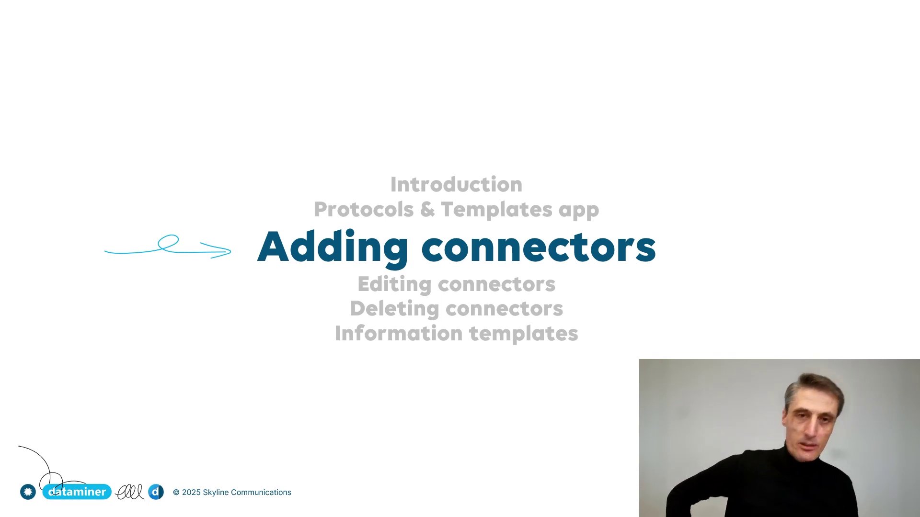
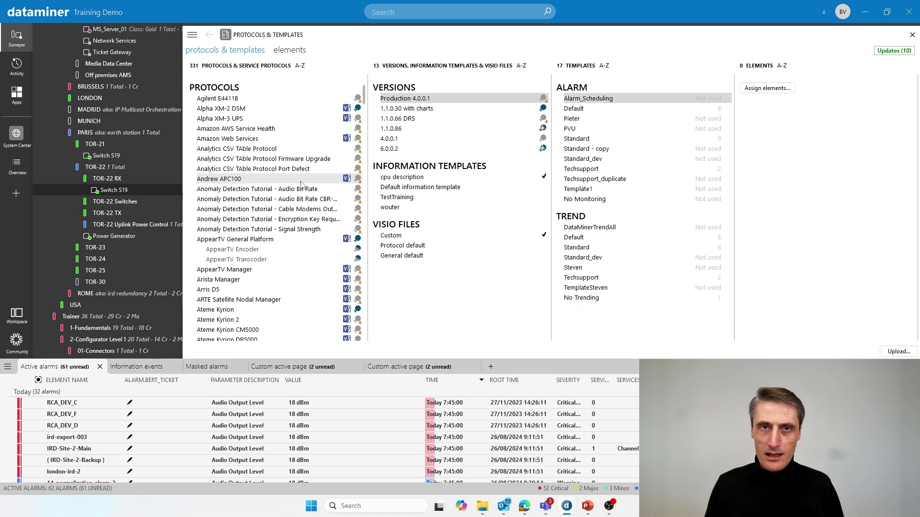
Switch to the second DataMiner window with the demo system and collapse its Augmented Operations and DataMiner Catalog views.
{"action": "mouse_move", "coordinate": [568, 507]}
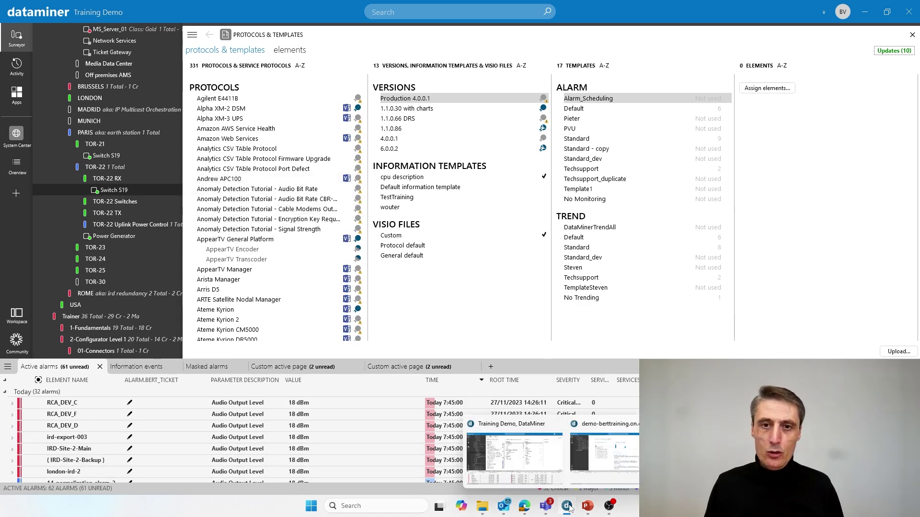
{"action": "left_click", "coordinate": [612, 454]}
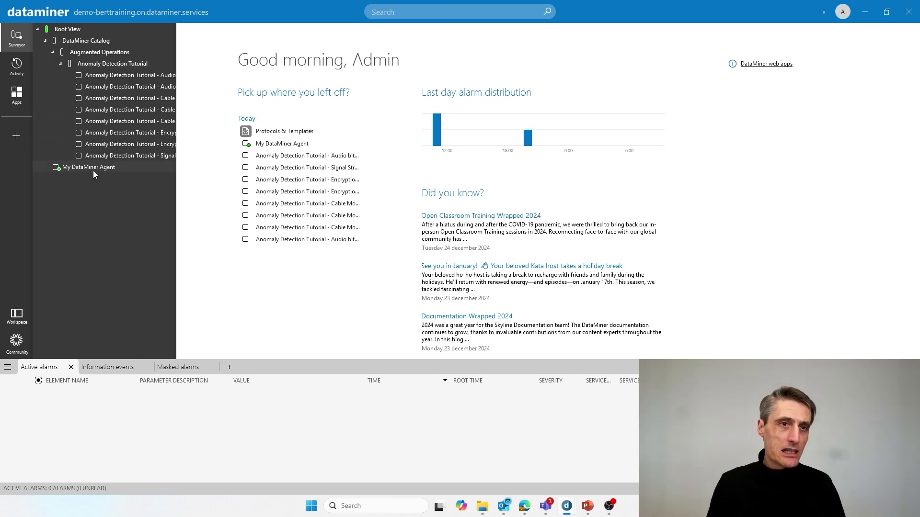
{"action": "left_click", "coordinate": [52, 53]}
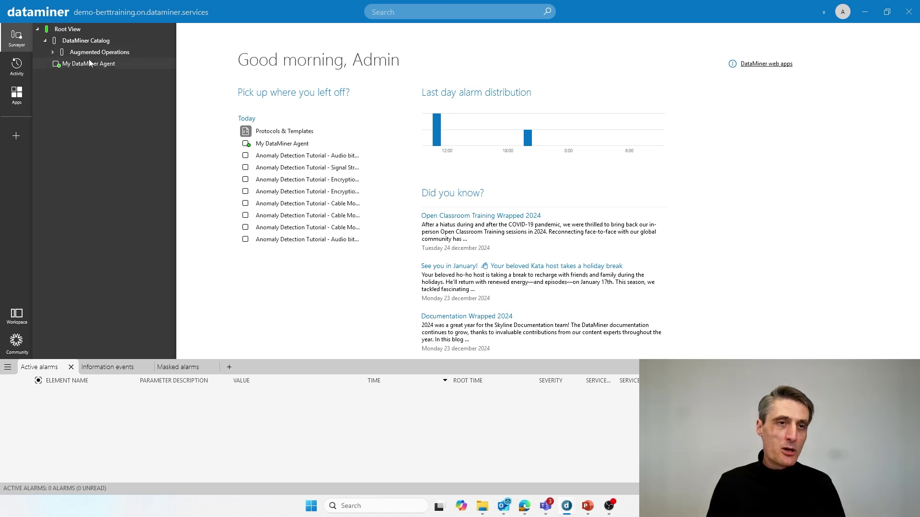
{"action": "left_click", "coordinate": [46, 43]}
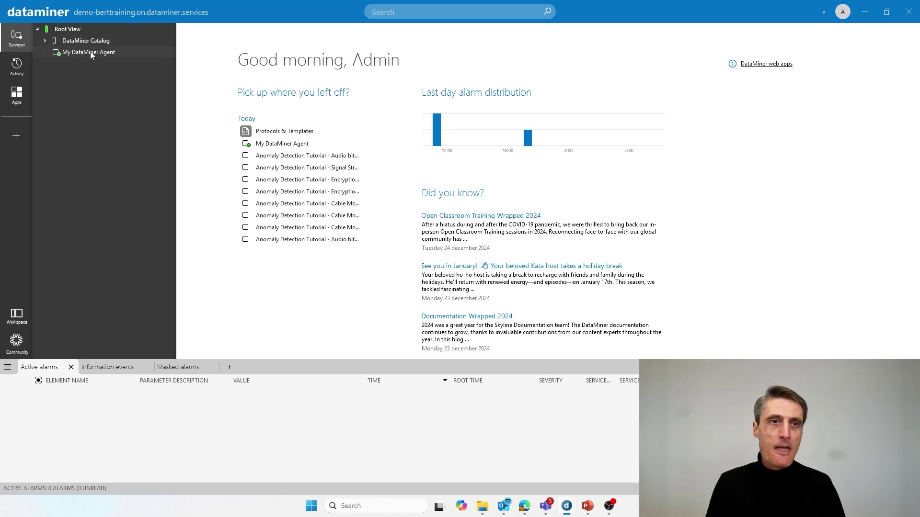
Open the Protocols & Templates app on the demo system and select the Microsoft Platform protocol.
{"action": "left_click", "coordinate": [16, 92]}
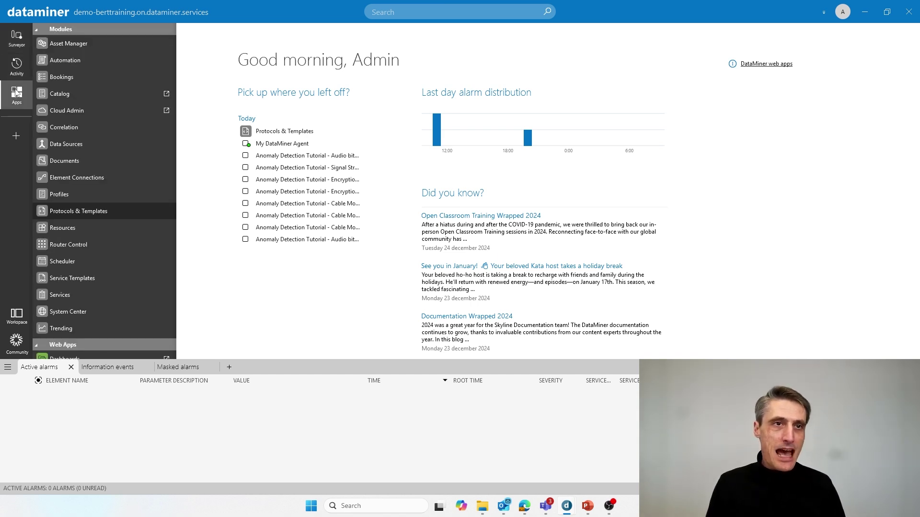
{"action": "left_click", "coordinate": [79, 213]}
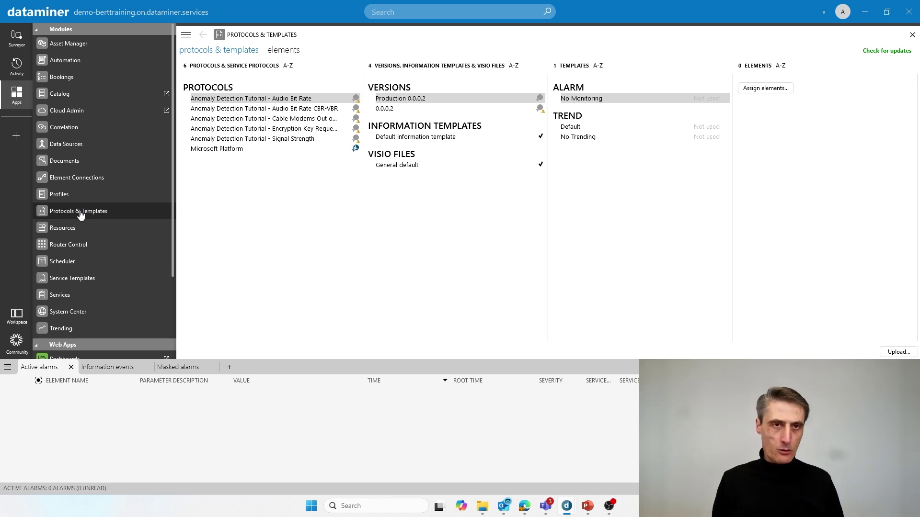
{"action": "left_click", "coordinate": [240, 150]}
Compare the Anomaly Detection Tutorial protocols with the elements under the DataMiner Catalog view, and collapse that view again.
{"action": "left_click", "coordinate": [16, 37]}
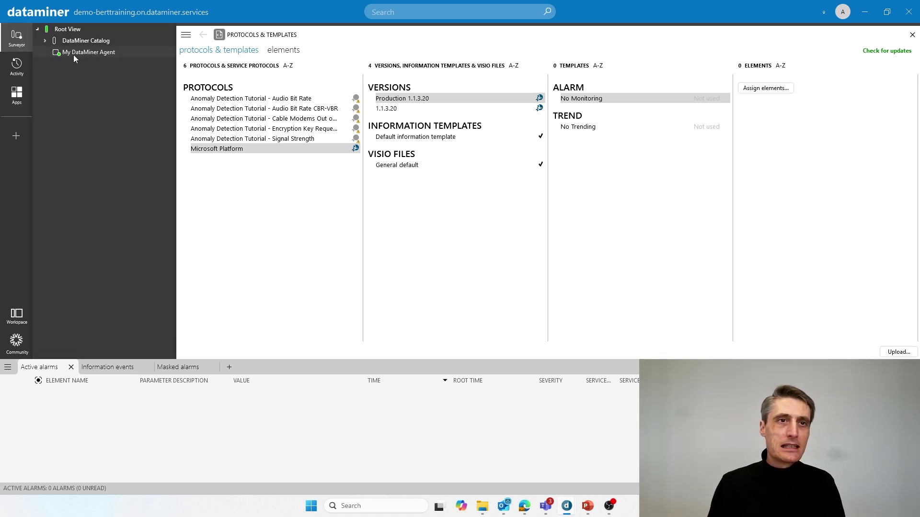
{"action": "left_click", "coordinate": [220, 139]}
{"action": "left_click", "coordinate": [234, 101]}
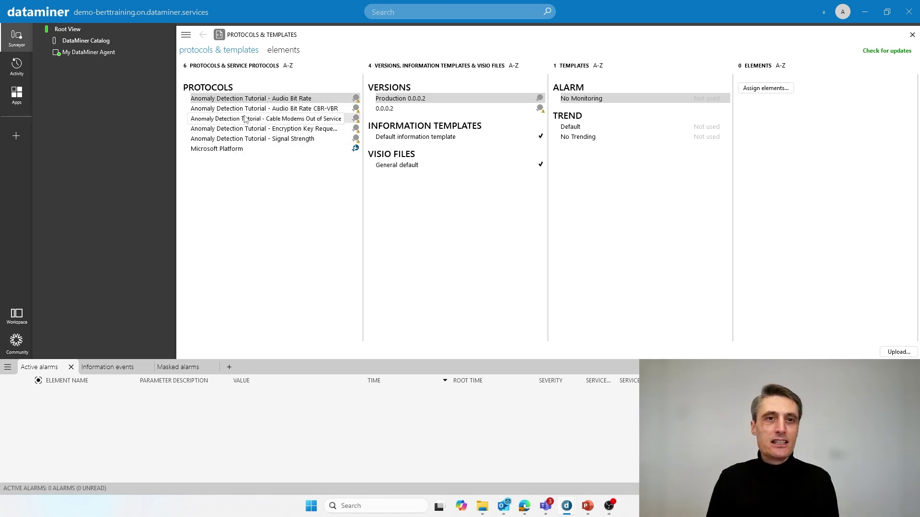
{"action": "left_click", "coordinate": [45, 41]}
{"action": "left_click", "coordinate": [52, 51]}
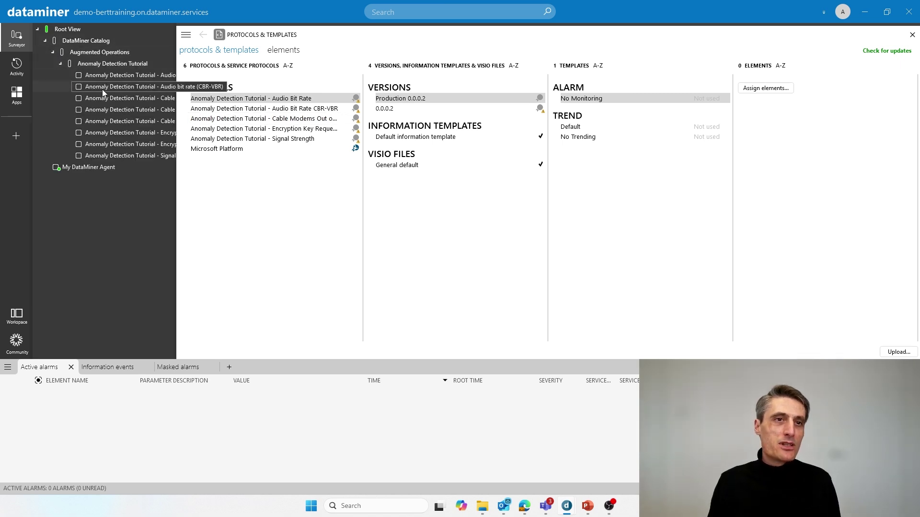
{"action": "left_click", "coordinate": [45, 41]}
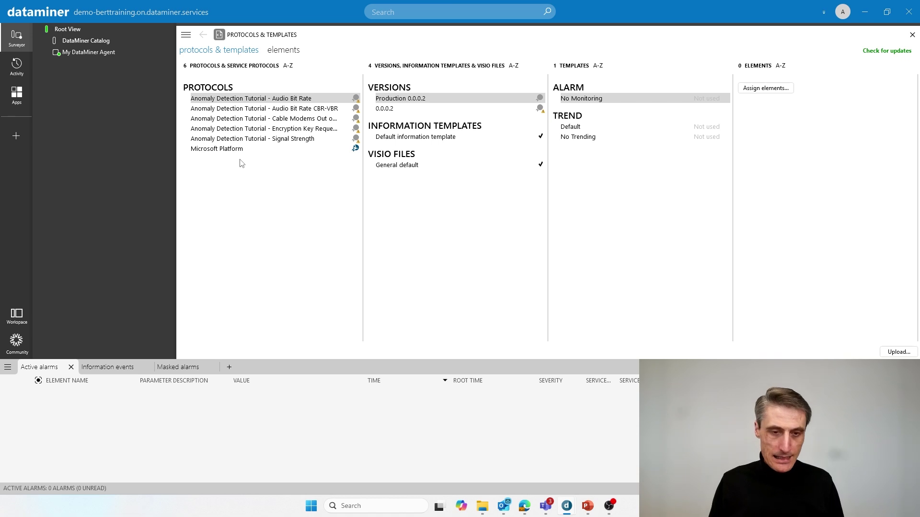
Switch to the Edge browser, open the DataMiner Catalog from the DataMiner Services page, and browse all its items.
{"action": "left_click", "coordinate": [525, 506]}
{"action": "left_click", "coordinate": [145, 10]}
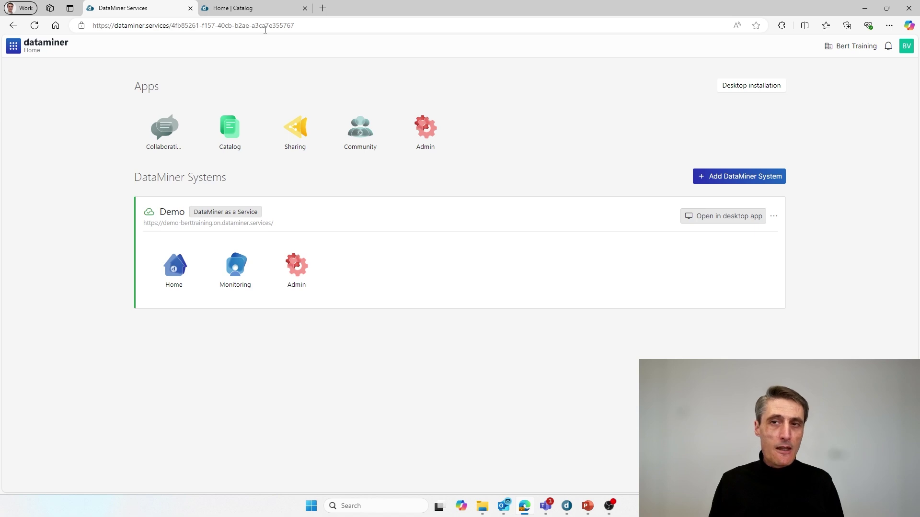
{"action": "left_click", "coordinate": [228, 129]}
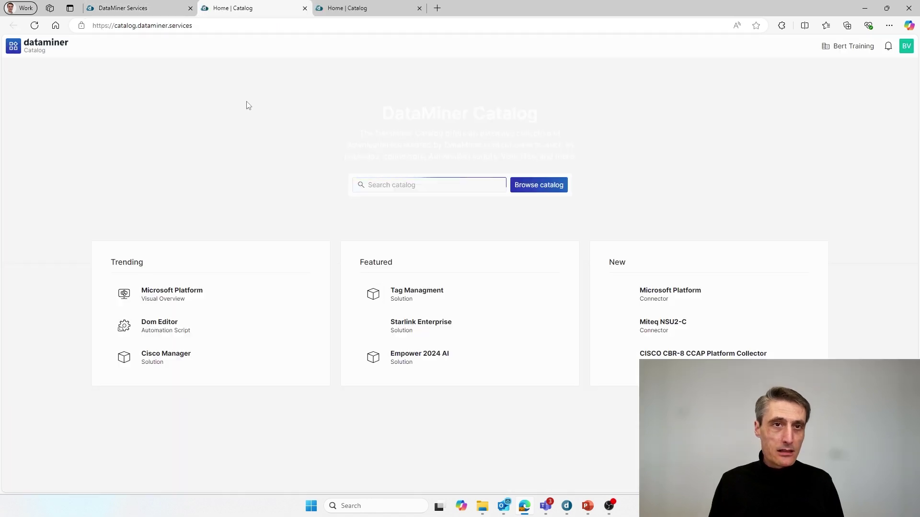
{"action": "left_click", "coordinate": [341, 10]}
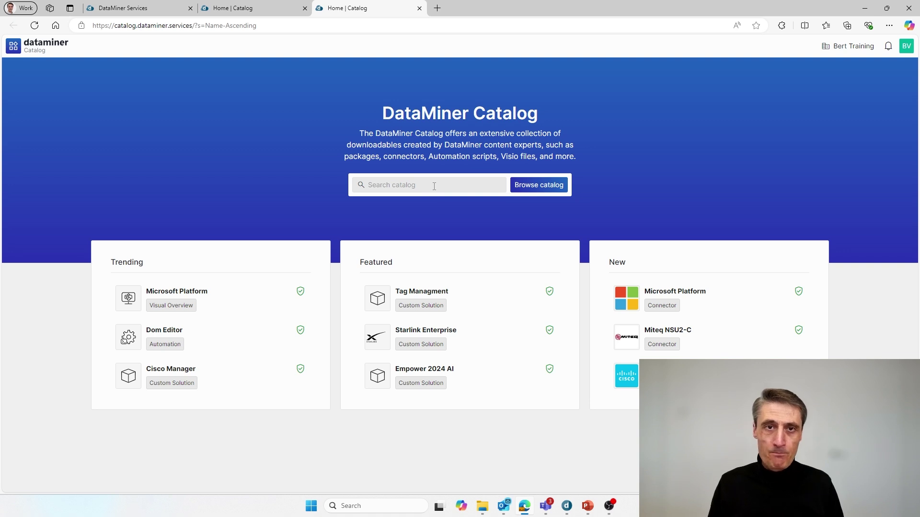
{"action": "left_click", "coordinate": [540, 187]}
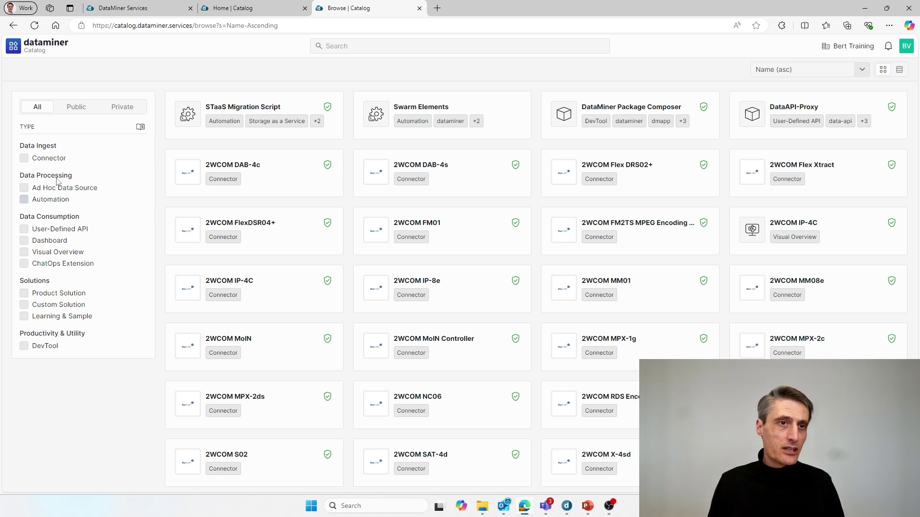
Filter the catalog to the Connector type and look through the listed connectors.
{"action": "left_click", "coordinate": [25, 159]}
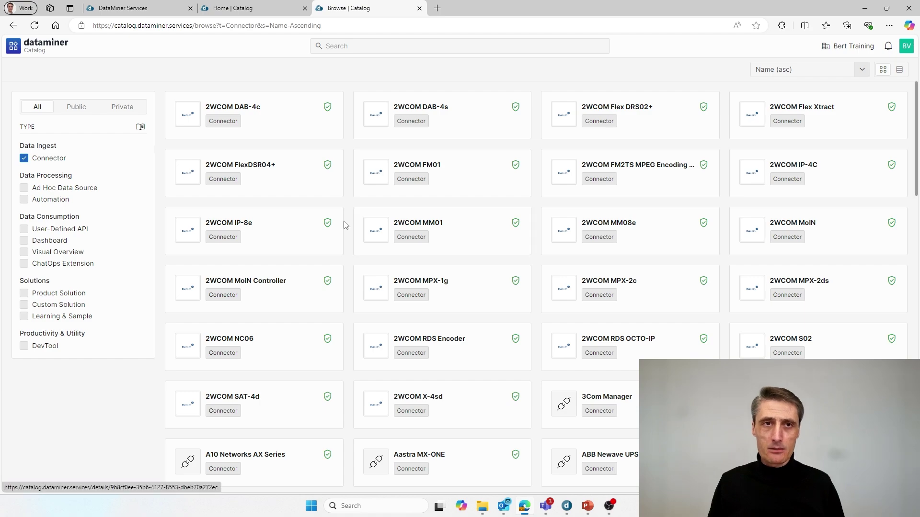
{"action": "scroll", "coordinate": [435, 210], "scroll_direction": "down", "scroll_amount": 10}
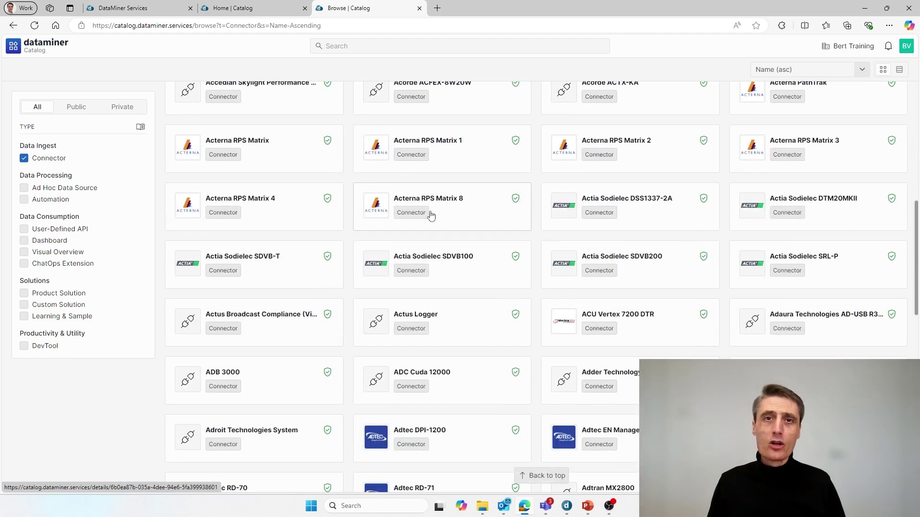
{"action": "scroll", "coordinate": [431, 215], "scroll_direction": "down", "scroll_amount": 6}
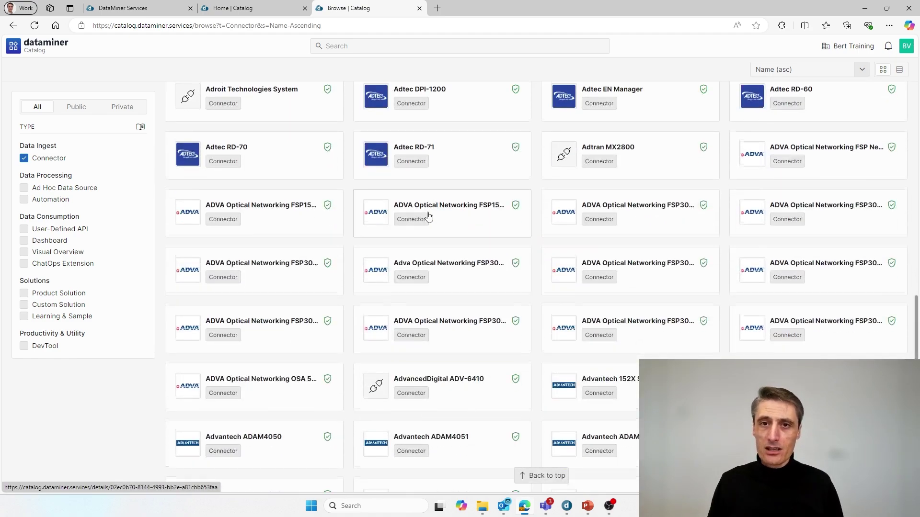
{"action": "scroll", "coordinate": [428, 217], "scroll_direction": "down", "scroll_amount": 4}
{"action": "scroll", "coordinate": [427, 215], "scroll_direction": "down", "scroll_amount": 5}
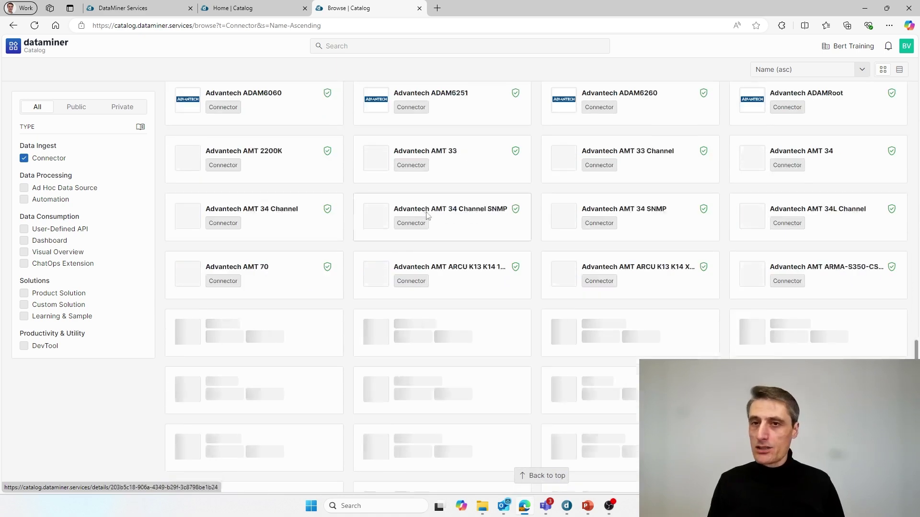
{"action": "scroll", "coordinate": [428, 215], "scroll_direction": "down", "scroll_amount": 5}
{"action": "scroll", "coordinate": [427, 217], "scroll_direction": "down", "scroll_amount": 4}
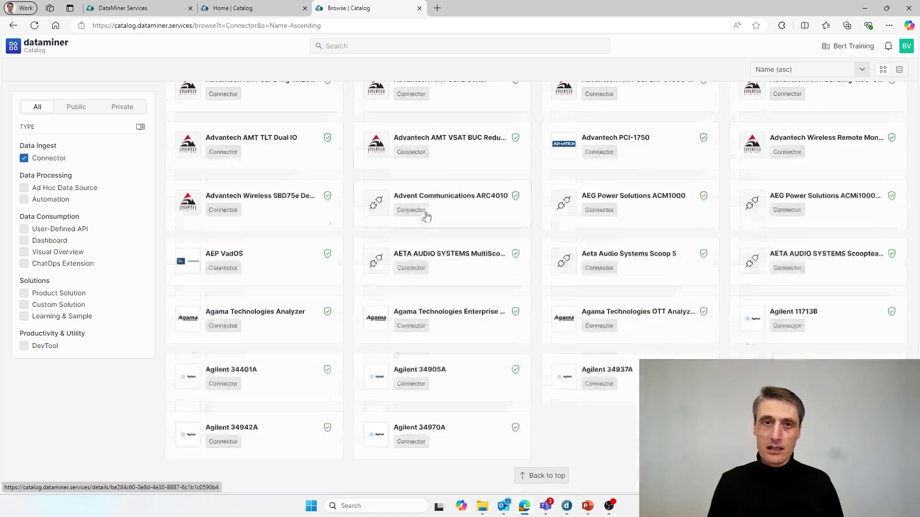
Search the catalog for "cisco manager" and open the CISCO Manager connector's details.
{"action": "left_click", "coordinate": [361, 47]}
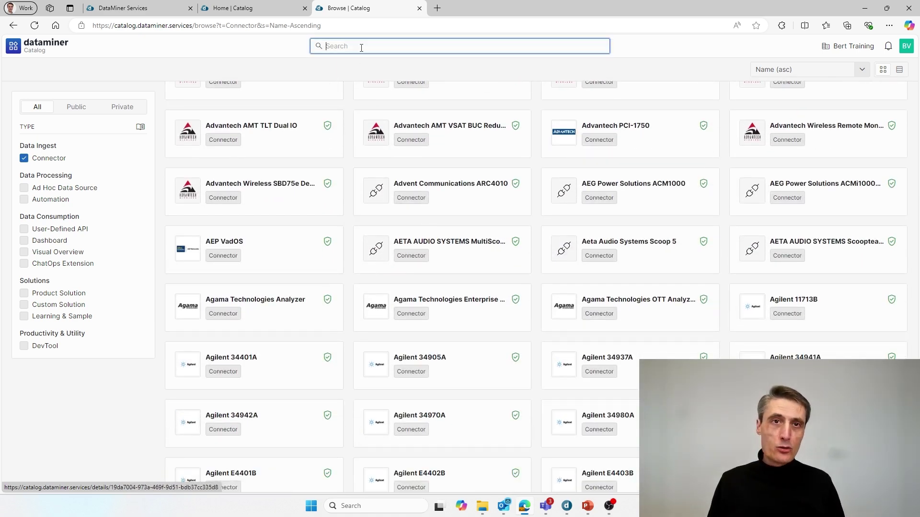
{"action": "type", "text": "cis"}
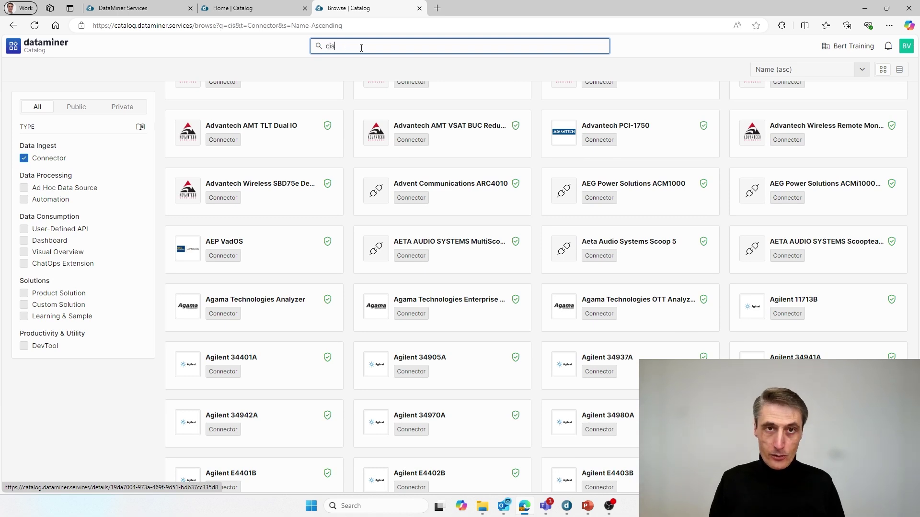
{"action": "type", "text": "co manager"}
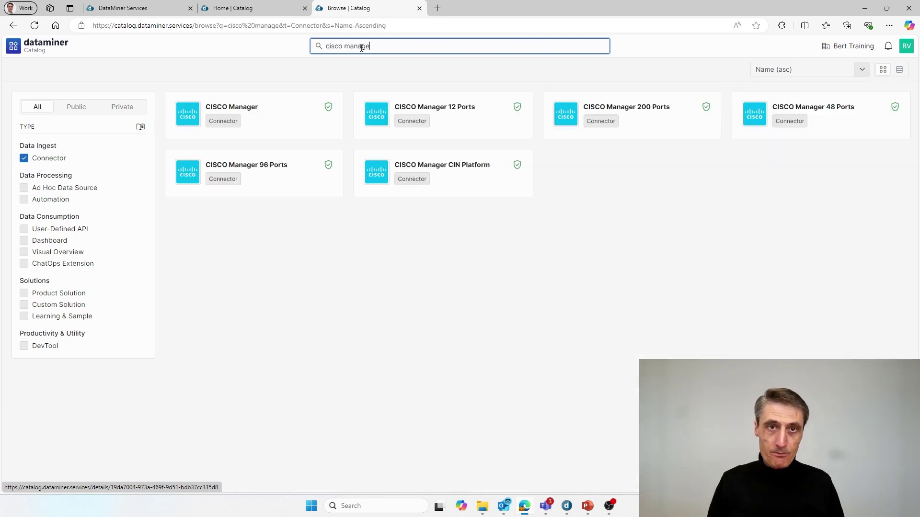
{"action": "left_click", "coordinate": [261, 113]}
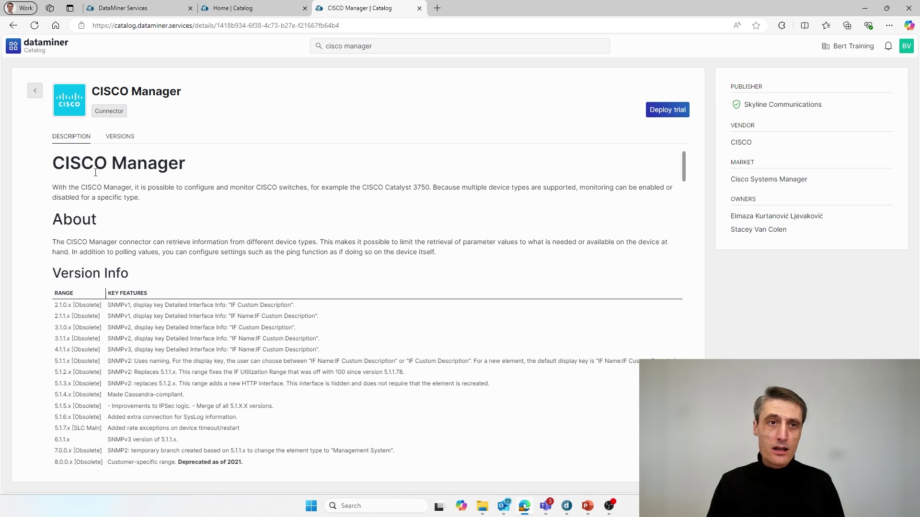
Expand the 5.1.7 range in CISCO Manager's version history and examine the range impact notes of version 5.1.7.27.
{"action": "left_click", "coordinate": [120, 139]}
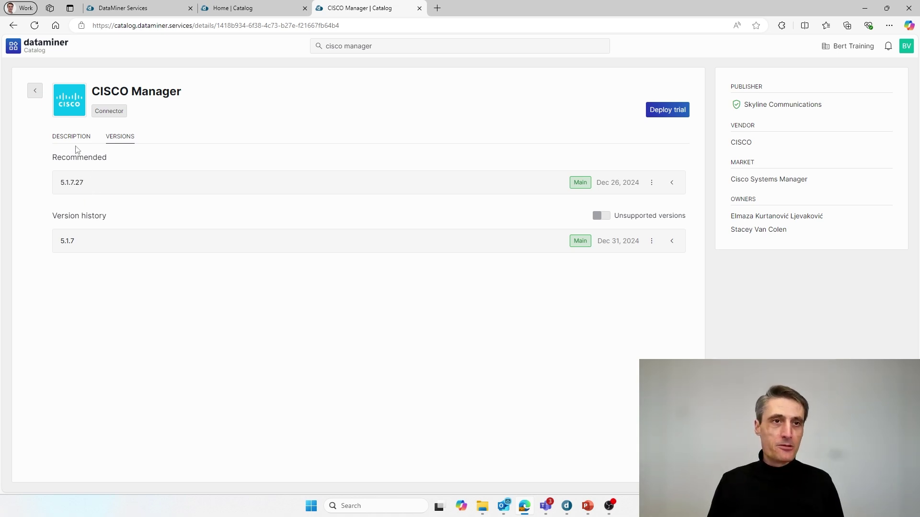
{"action": "left_click", "coordinate": [82, 244]}
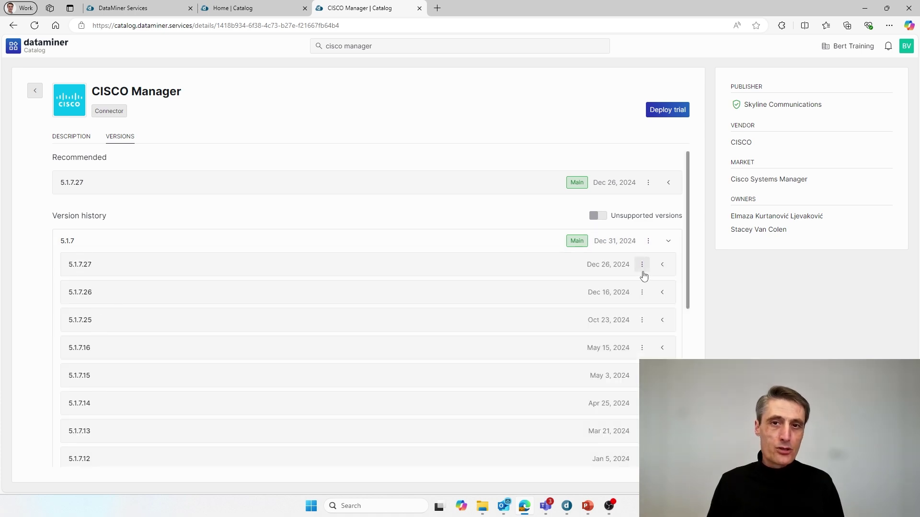
{"action": "left_click", "coordinate": [662, 265]}
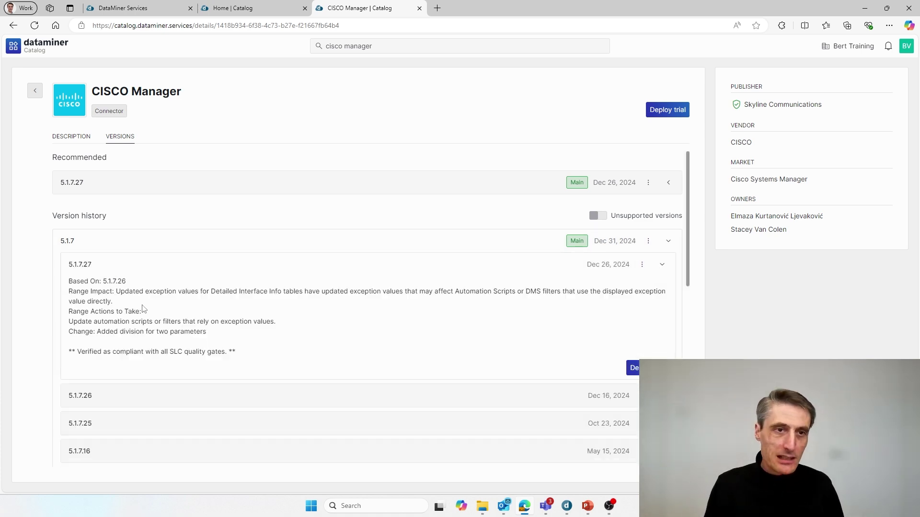
{"action": "left_click_drag", "start_coordinate": [90, 291], "coordinate": [153, 324]}
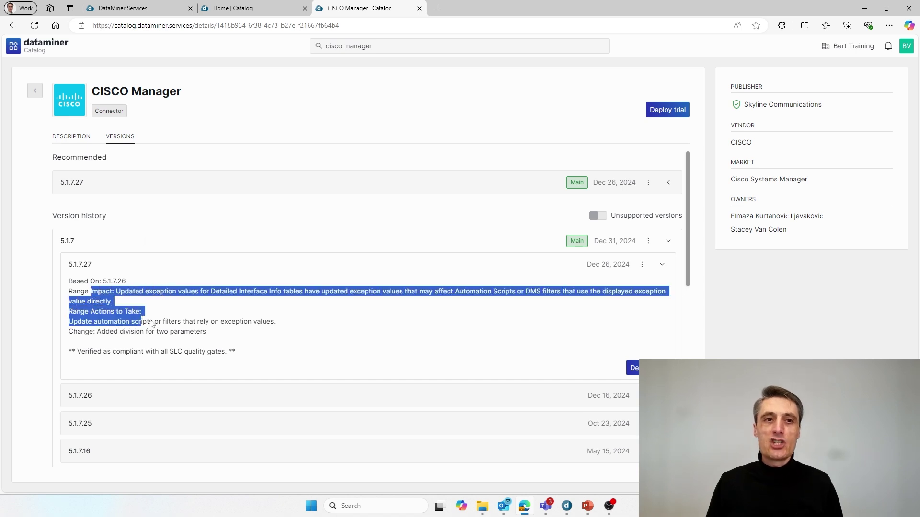
Collapse version 5.1.7.27 and the 5.1.7 range in the version history and return to the CISCO Manager description.
{"action": "left_click", "coordinate": [287, 328]}
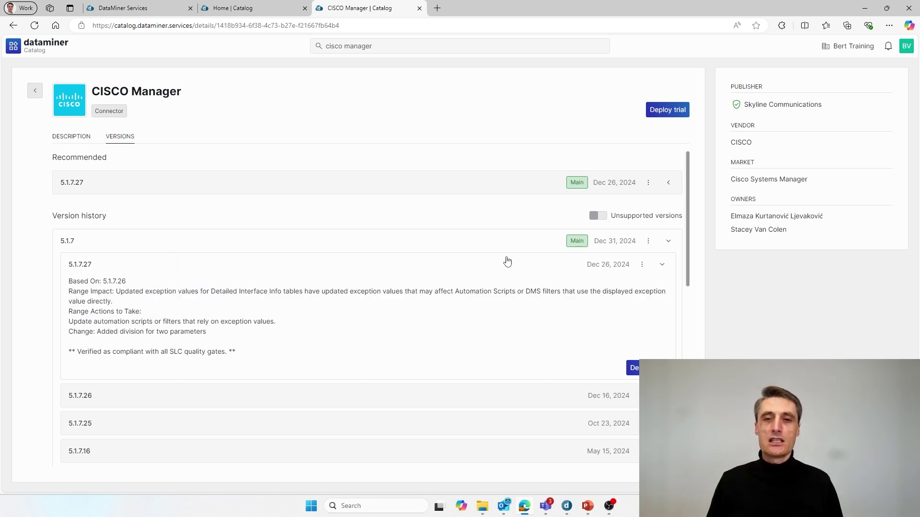
{"action": "left_click", "coordinate": [661, 265]}
{"action": "left_click", "coordinate": [80, 242]}
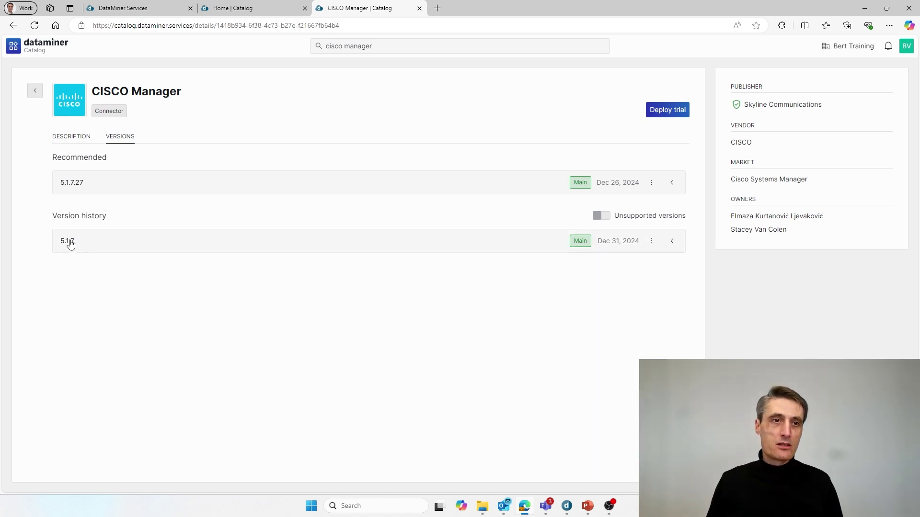
{"action": "left_click", "coordinate": [72, 137]}
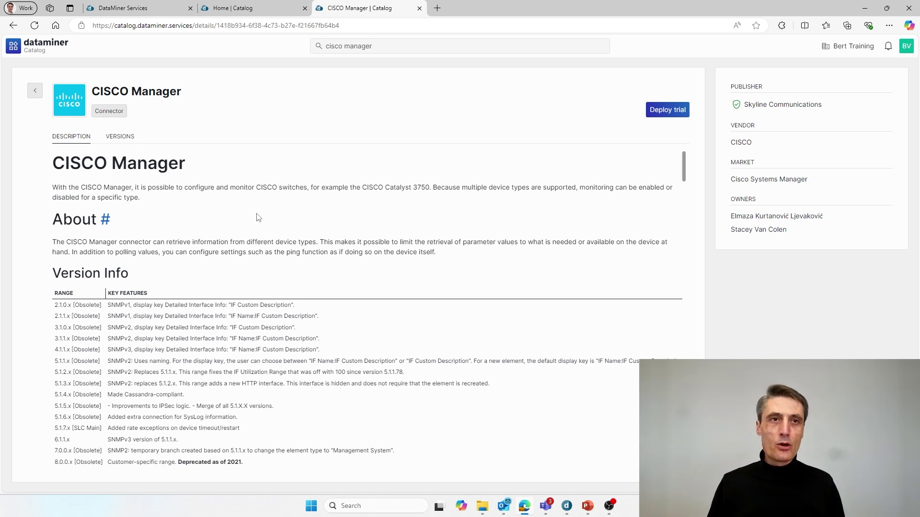
Change the Catalog's active organization to Skyline Academy.
{"action": "left_click", "coordinate": [839, 51]}
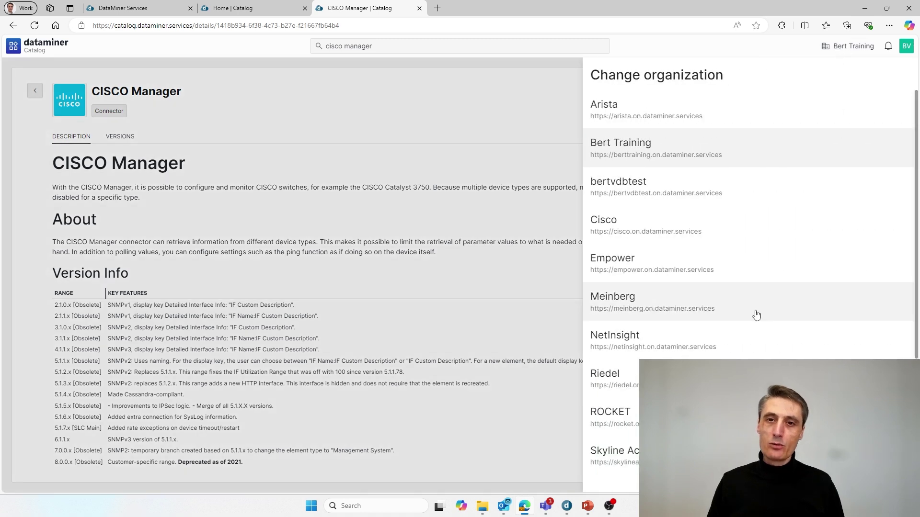
{"action": "scroll", "coordinate": [755, 314], "scroll_direction": "down", "scroll_amount": 3}
{"action": "left_click", "coordinate": [681, 330]}
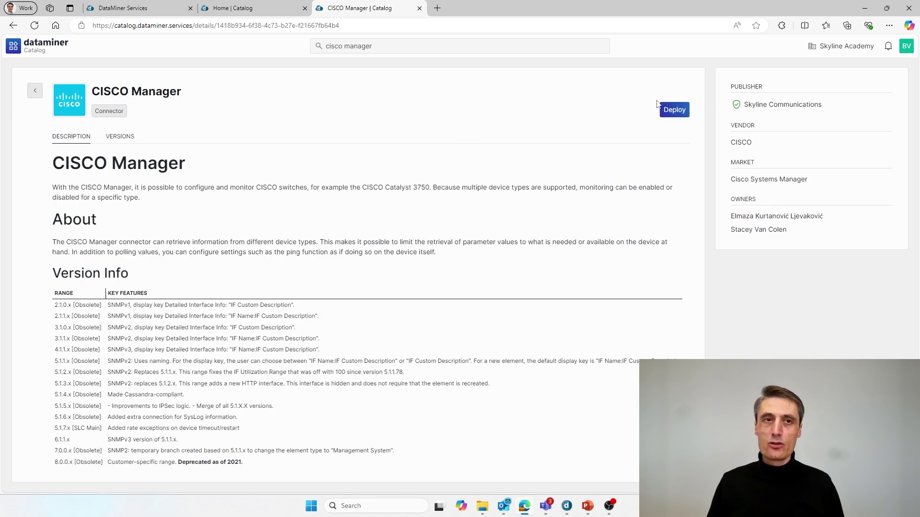
Look through the organization list and switch the Catalog back to the training organization used before Skyline Academy.
{"action": "left_click", "coordinate": [860, 48]}
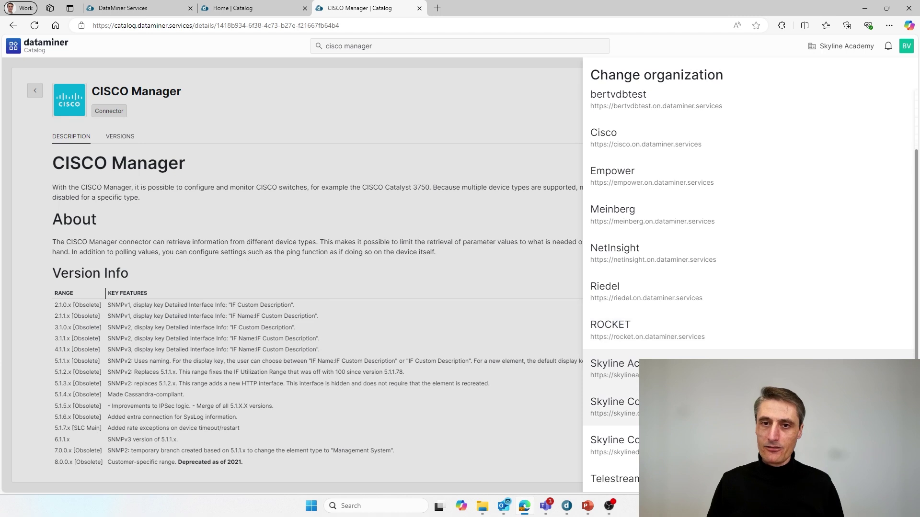
{"action": "scroll", "coordinate": [747, 278], "scroll_direction": "down", "scroll_amount": 2}
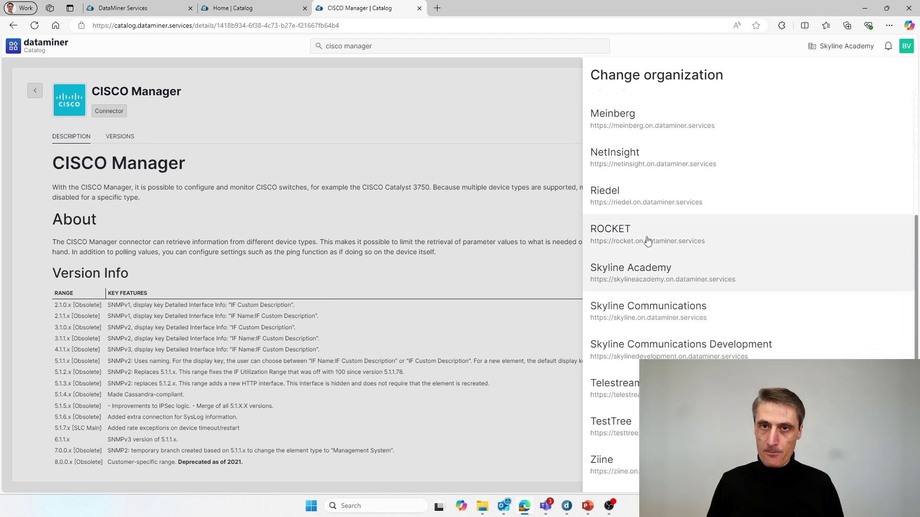
{"action": "scroll", "coordinate": [643, 344], "scroll_direction": "up", "scroll_amount": 4}
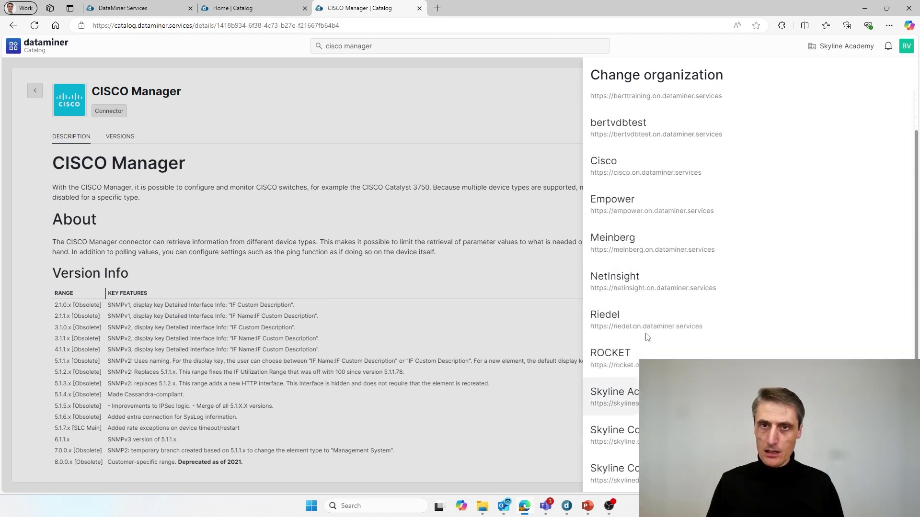
{"action": "left_click", "coordinate": [651, 146]}
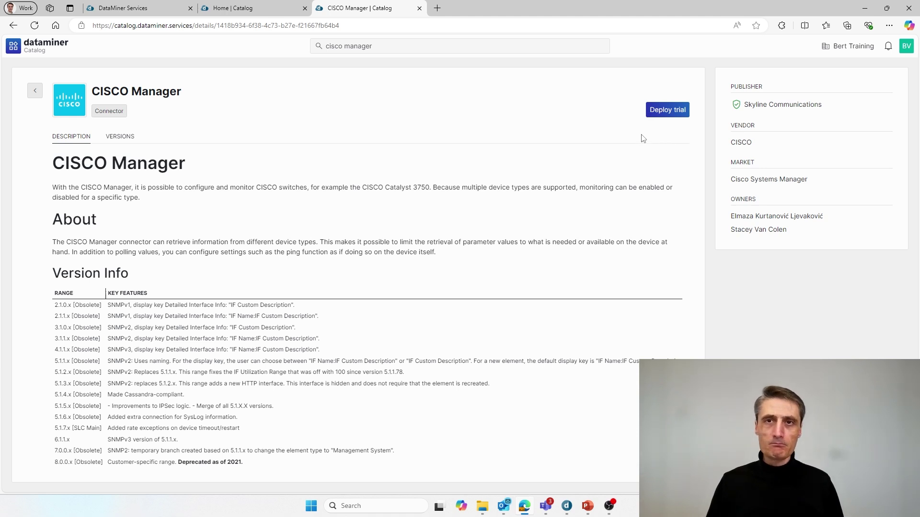
Deploy a trial of CISCO Manager version 5.1.7.27 to the Demo DataMiner System, agreeing to the trial terms.
{"action": "left_click", "coordinate": [667, 113]}
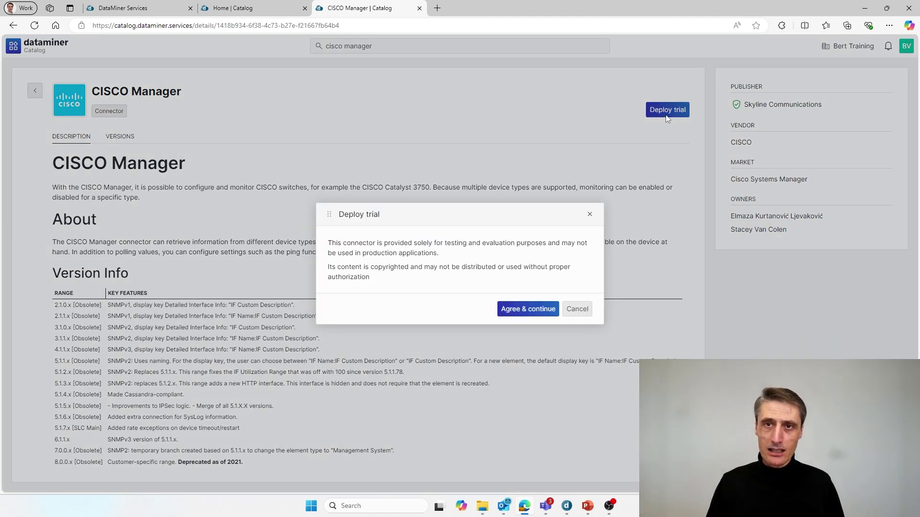
{"action": "left_click", "coordinate": [529, 310]}
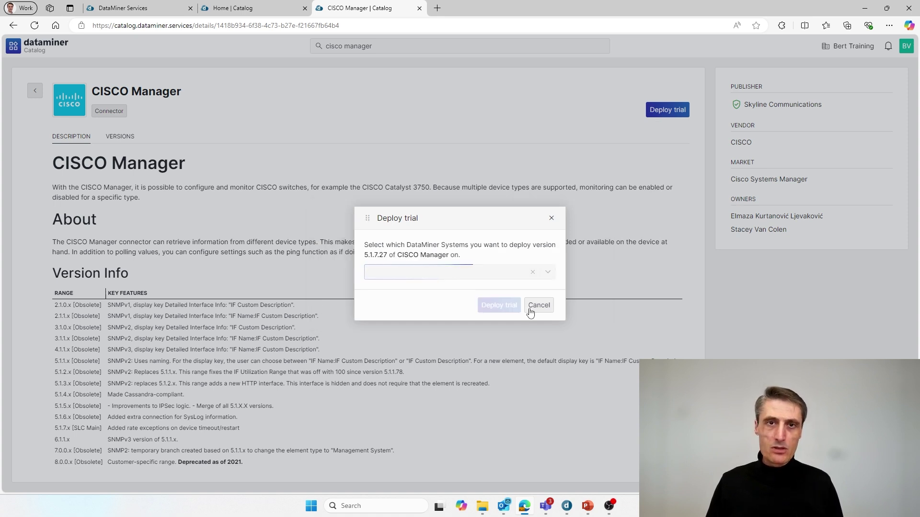
{"action": "left_click", "coordinate": [547, 275]}
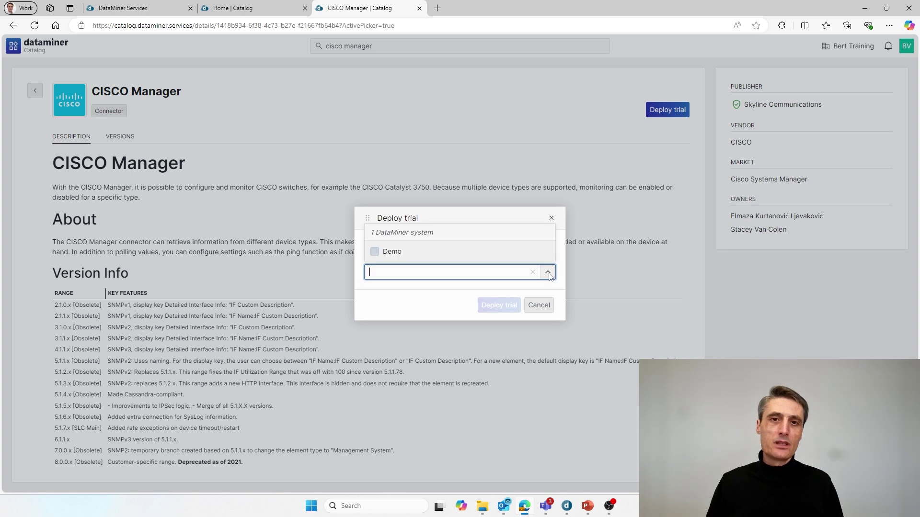
{"action": "left_click", "coordinate": [377, 255]}
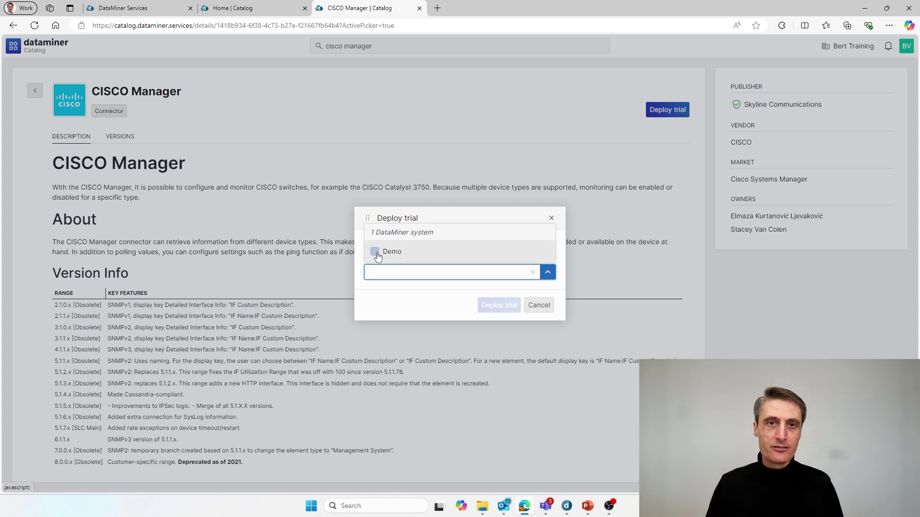
{"action": "left_click", "coordinate": [385, 302]}
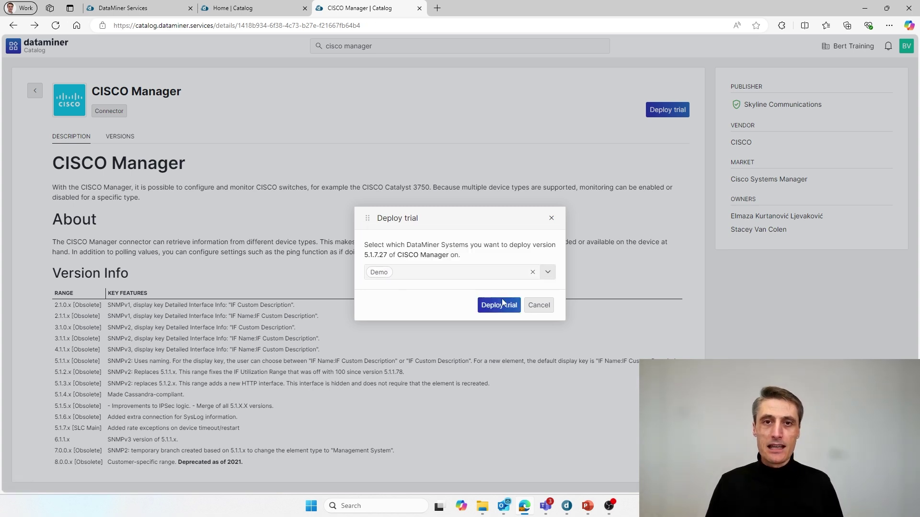
{"action": "left_click", "coordinate": [501, 306]}
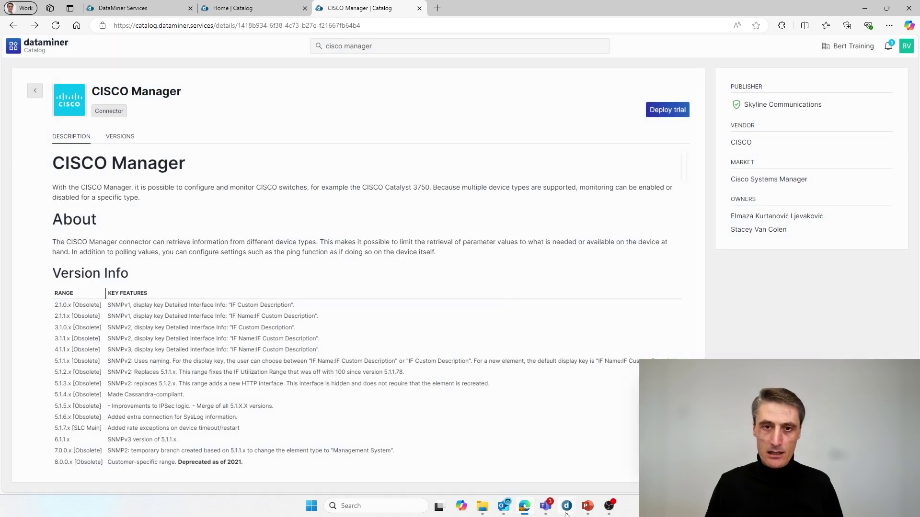
Switch to DataMiner Cube and examine the information events logged for the CISCO Manager deployment.
{"action": "mouse_move", "coordinate": [567, 506]}
{"action": "left_click", "coordinate": [617, 460]}
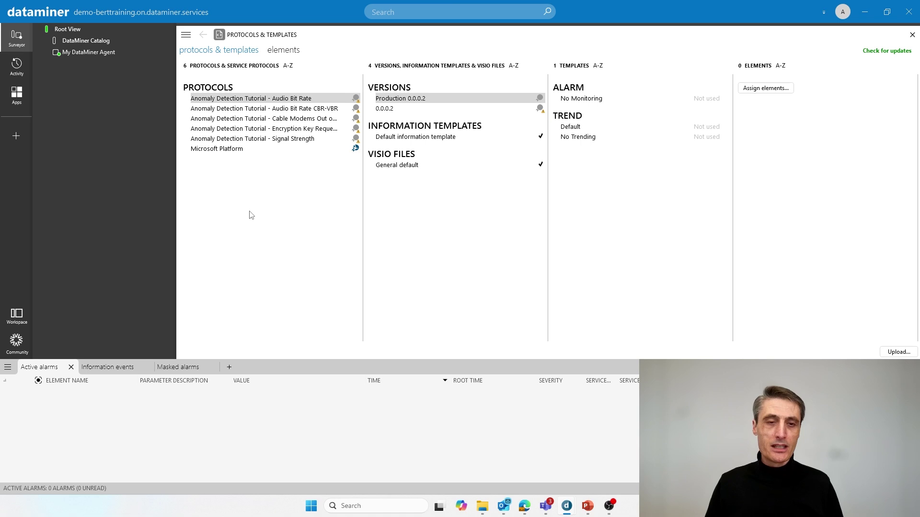
{"action": "left_click", "coordinate": [108, 367]}
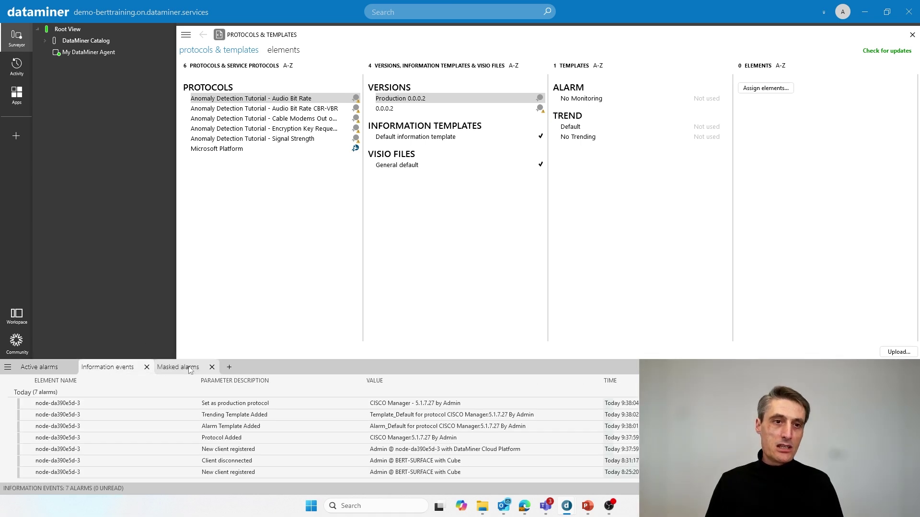
{"action": "mouse_move", "coordinate": [381, 308]}
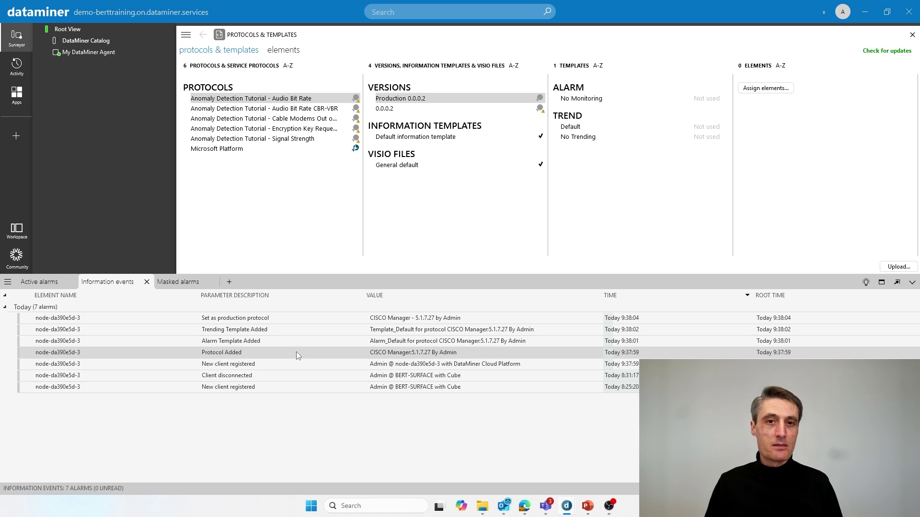
Check the signed-in Cube account and display the CISCO Manager protocol's versions and templates, shrinking the alarm area for more room.
{"action": "left_click", "coordinate": [844, 13]}
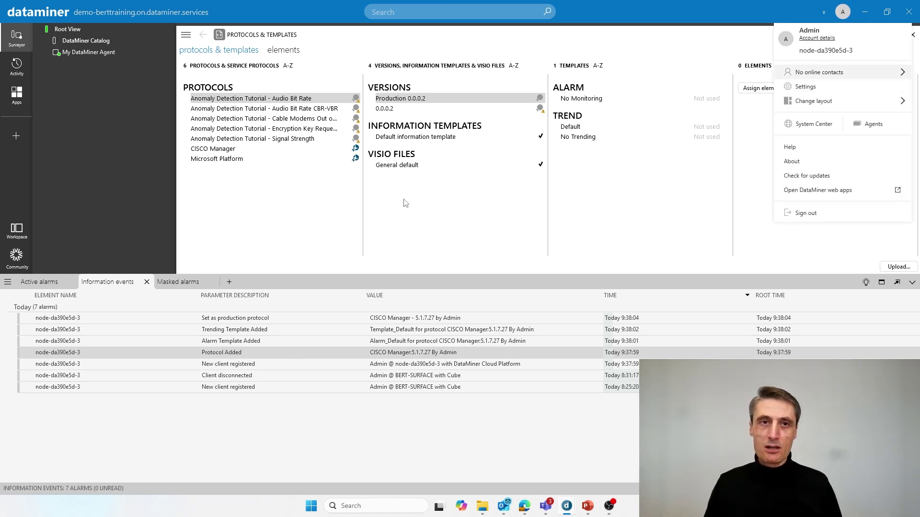
{"action": "left_click", "coordinate": [252, 216]}
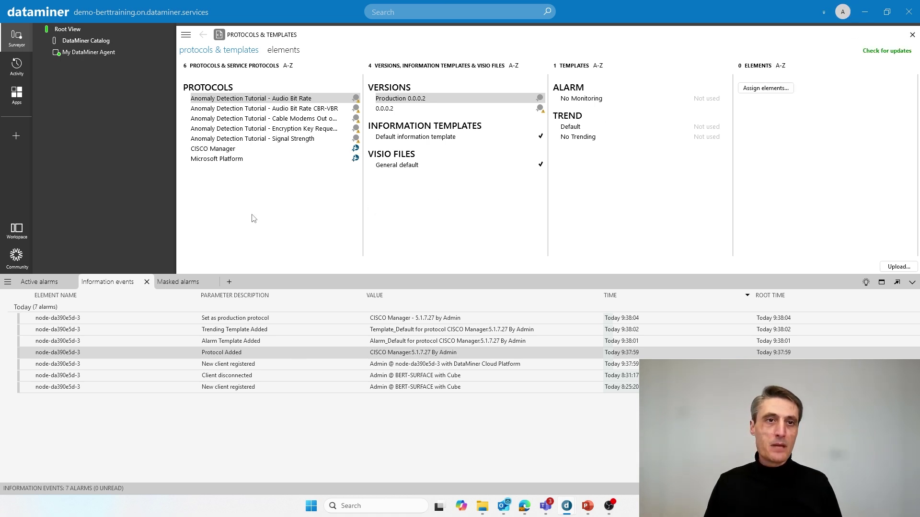
{"action": "left_click", "coordinate": [215, 150]}
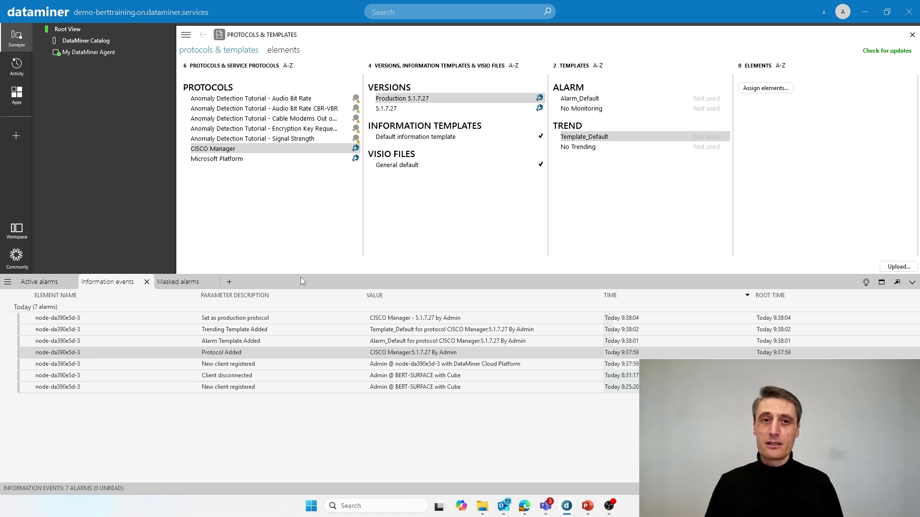
{"action": "left_click_drag", "start_coordinate": [300, 277], "coordinate": [298, 338]}
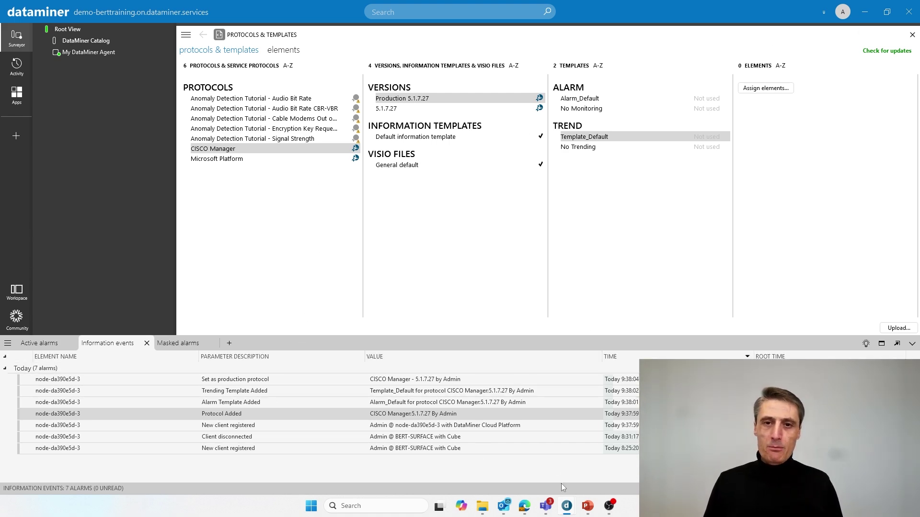
Switch to DataMiner Services in Edge and check the account linked to the Demo system and the signed-in cloud account.
{"action": "left_click", "coordinate": [524, 506]}
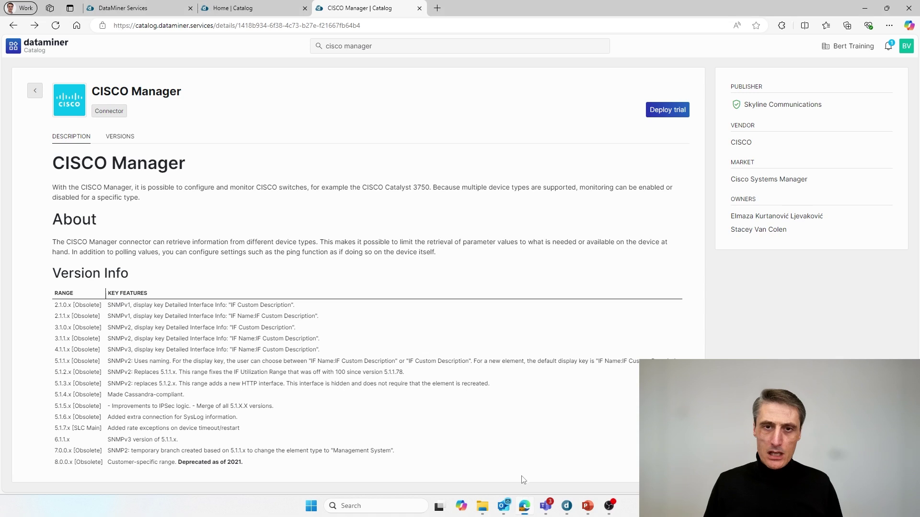
{"action": "left_click", "coordinate": [144, 8]}
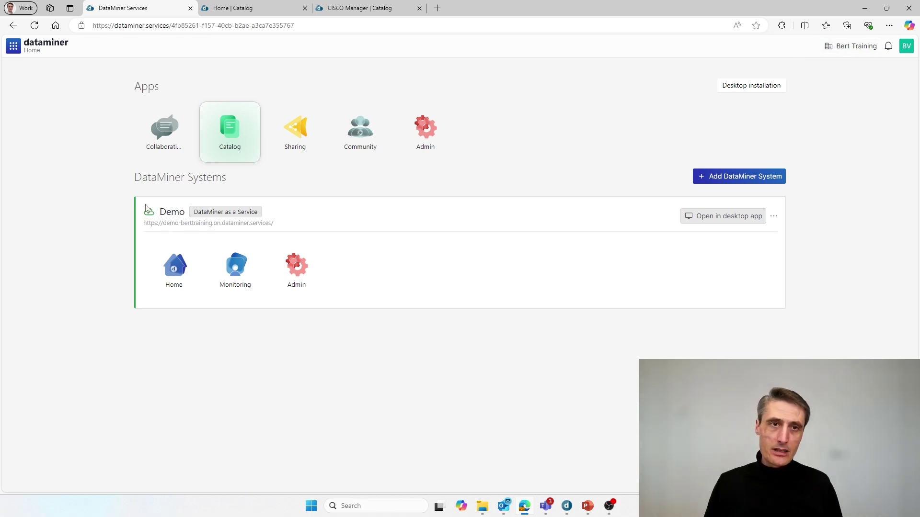
{"action": "left_click", "coordinate": [774, 217]}
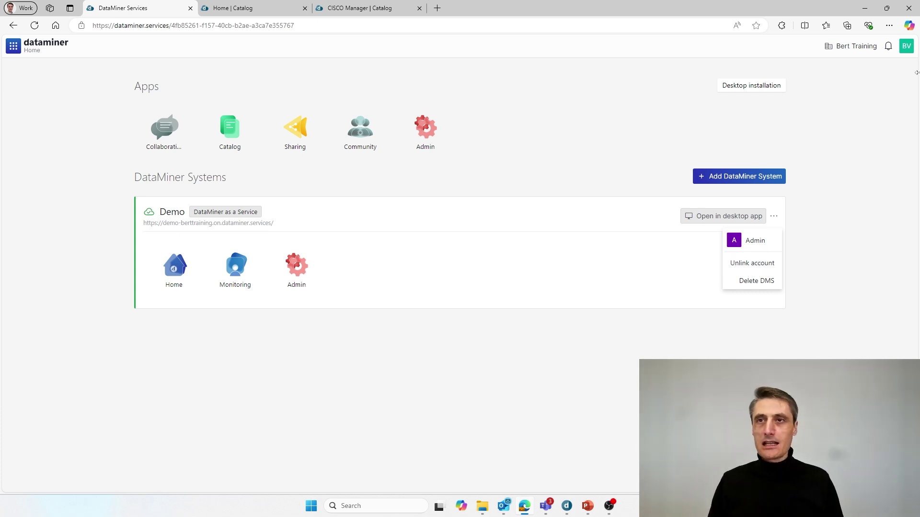
{"action": "left_click", "coordinate": [906, 50]}
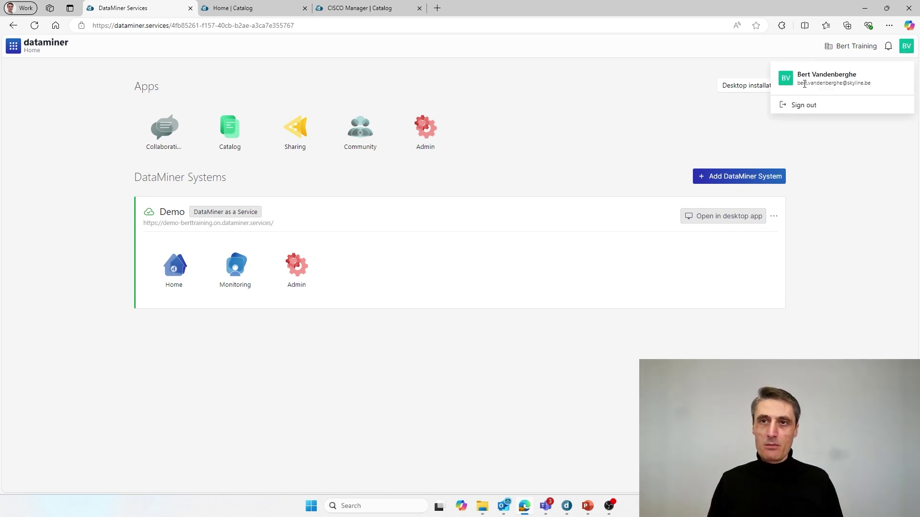
{"action": "left_click", "coordinate": [630, 107]}
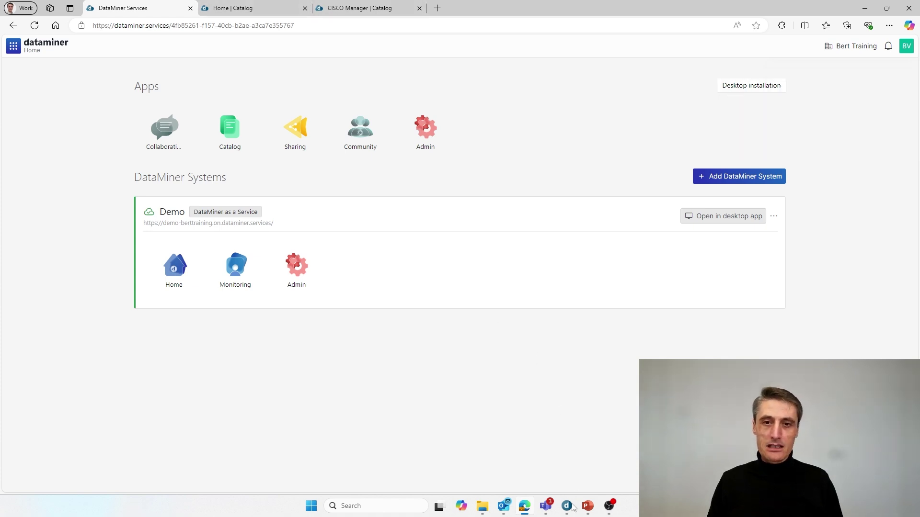
Check the signed-in account in DataMiner Cube and compare it with the account linked to the Demo system in DataMiner Services.
{"action": "mouse_move", "coordinate": [570, 512]}
{"action": "left_click", "coordinate": [587, 474]}
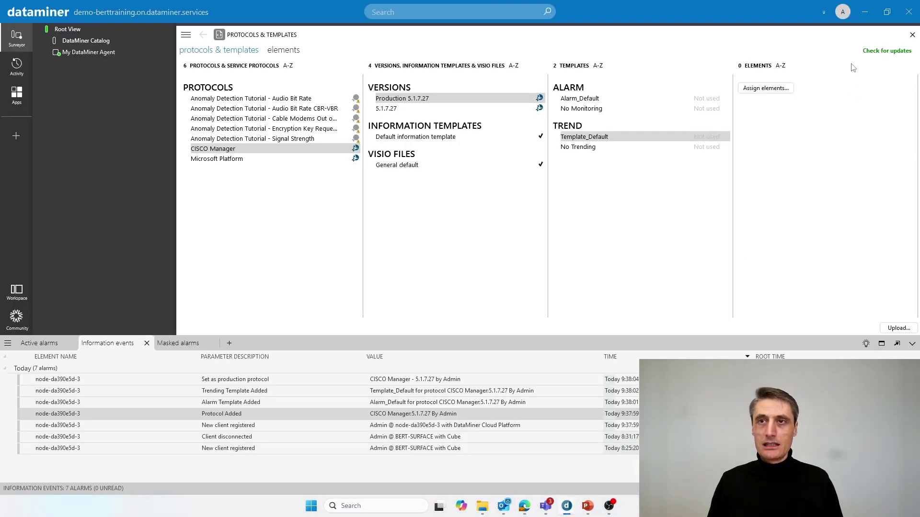
{"action": "left_click", "coordinate": [844, 15]}
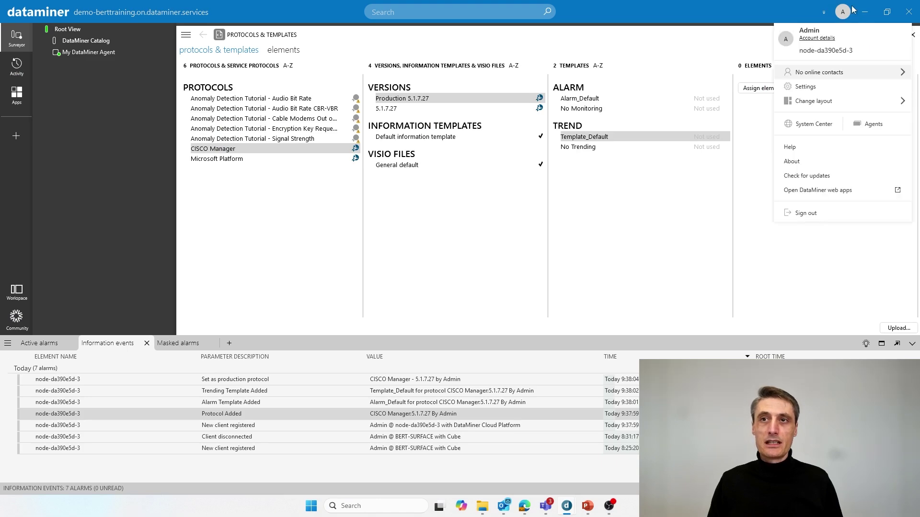
{"action": "left_click", "coordinate": [870, 15]}
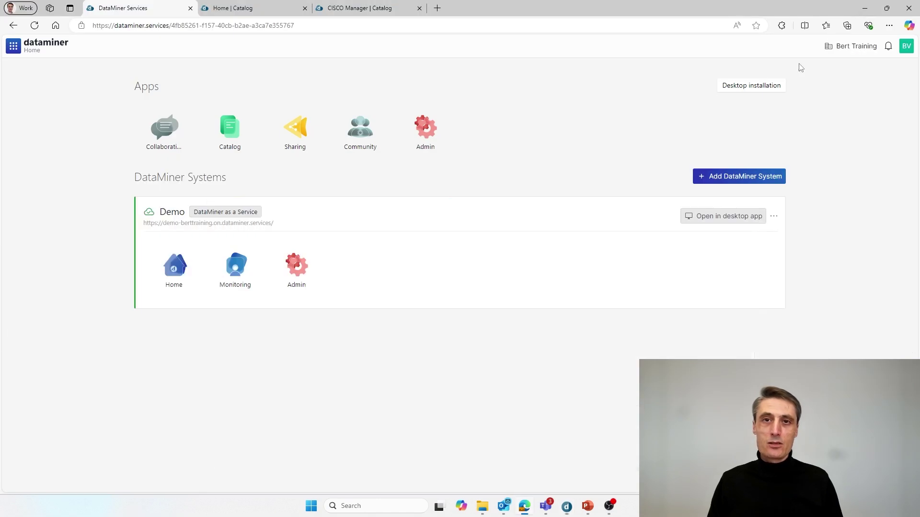
{"action": "left_click", "coordinate": [774, 220]}
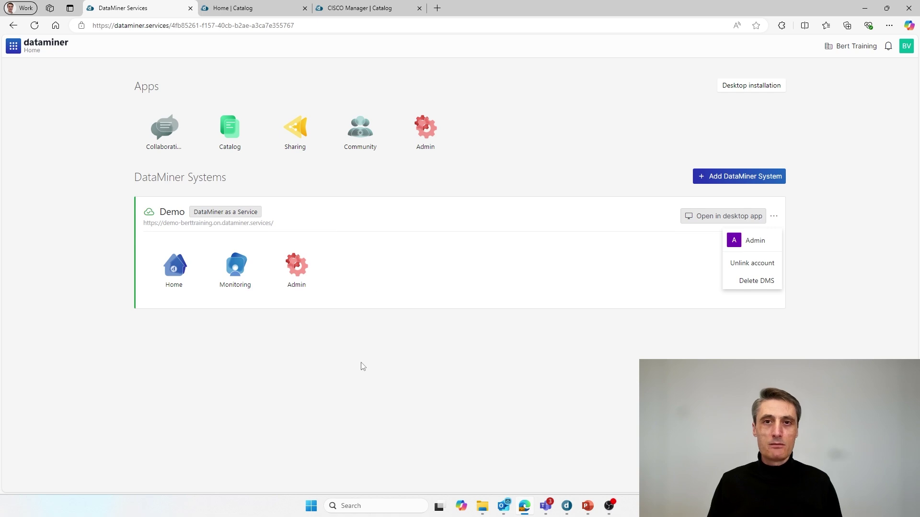
Change the DataMiner Services organization to Skyline Academy and check which account is linked to its demo system.
{"action": "left_click", "coordinate": [839, 50]}
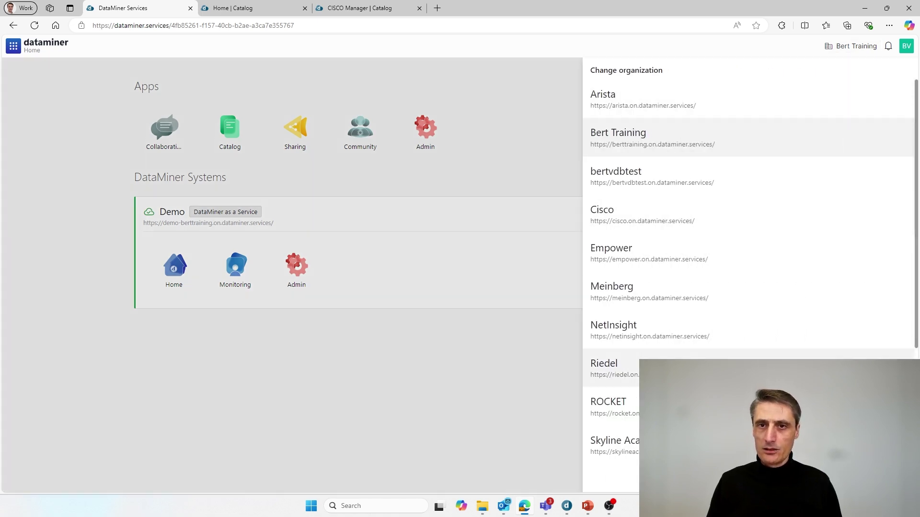
{"action": "left_click", "coordinate": [618, 445]}
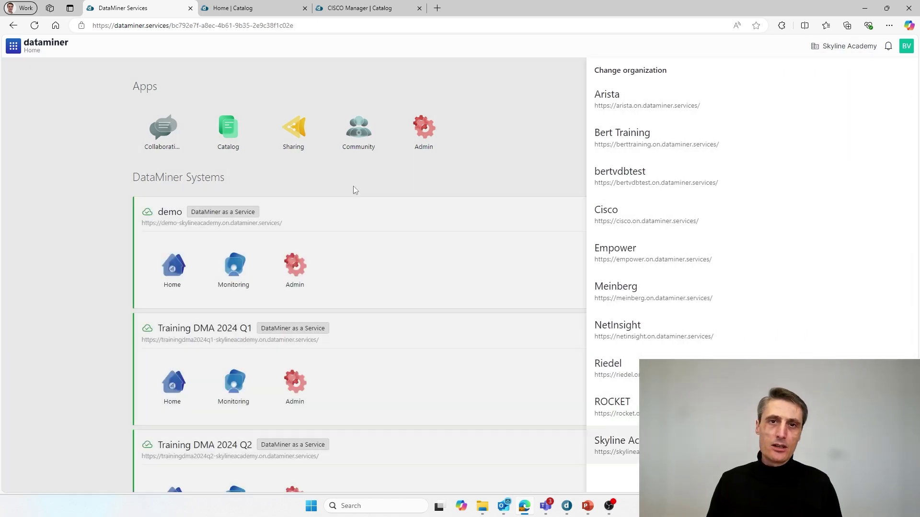
{"action": "left_click", "coordinate": [772, 216]}
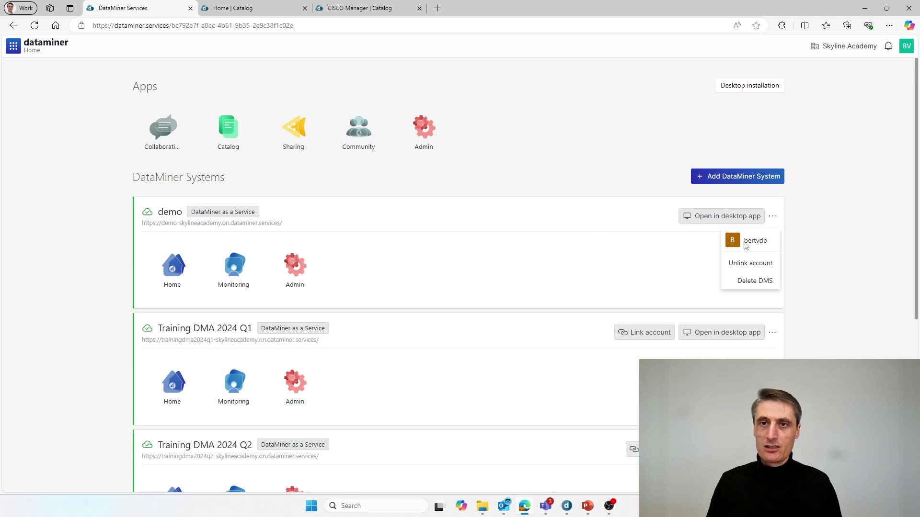
{"action": "left_click", "coordinate": [488, 200]}
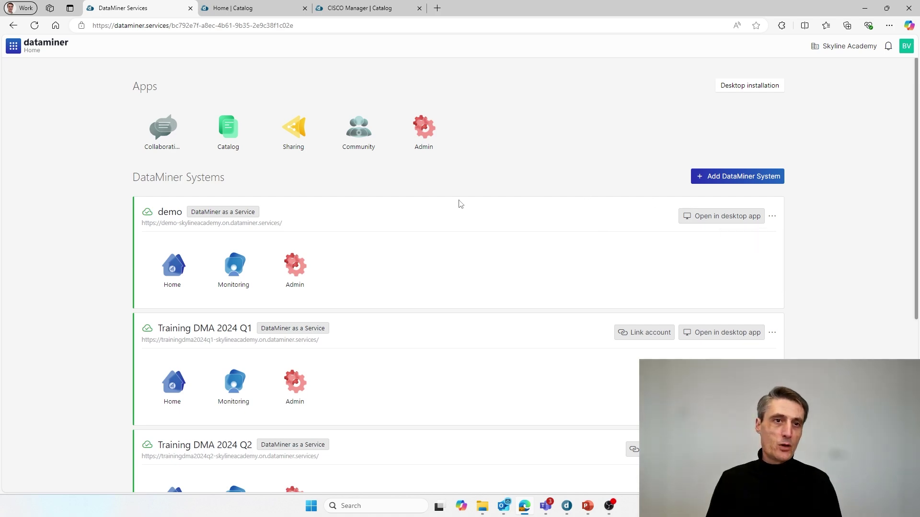
Minimize the browser and switch to the demo-berttraining DataMiner Cube window with the CISCO Manager protocol.
{"action": "left_click", "coordinate": [864, 11]}
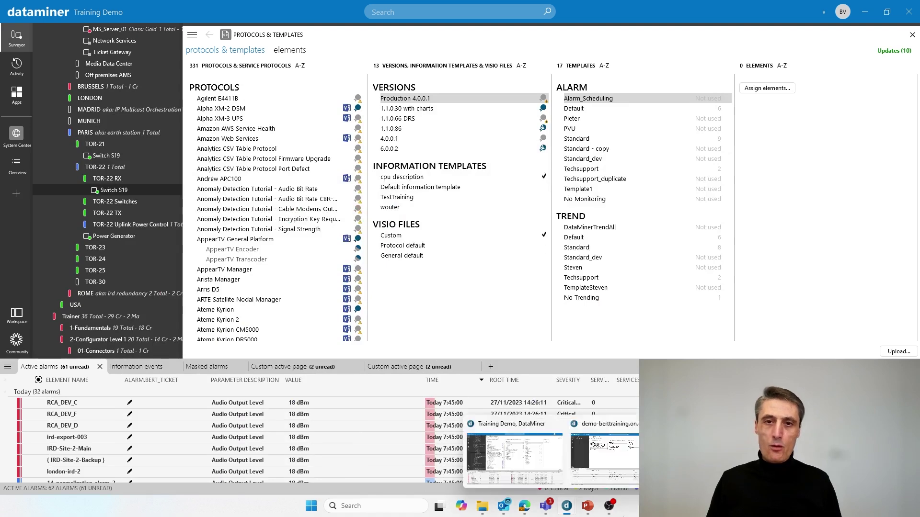
{"action": "mouse_move", "coordinate": [571, 511]}
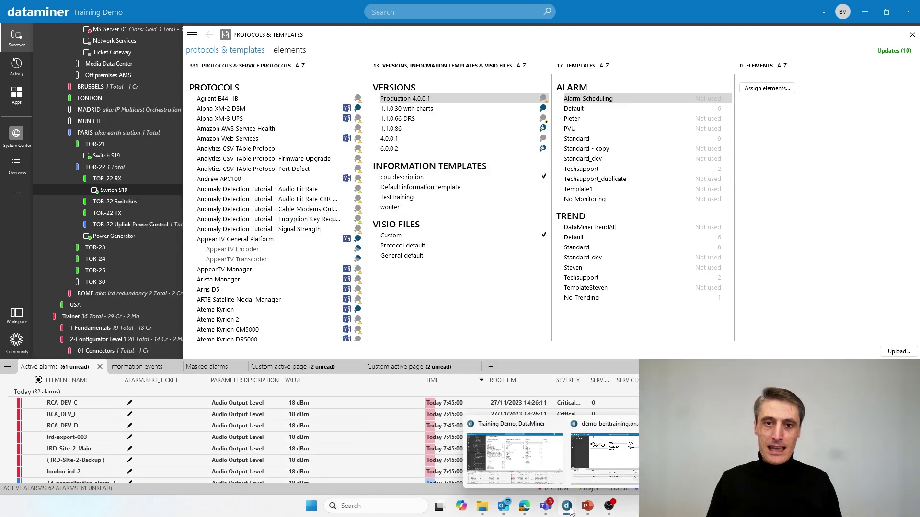
{"action": "left_click", "coordinate": [605, 458]}
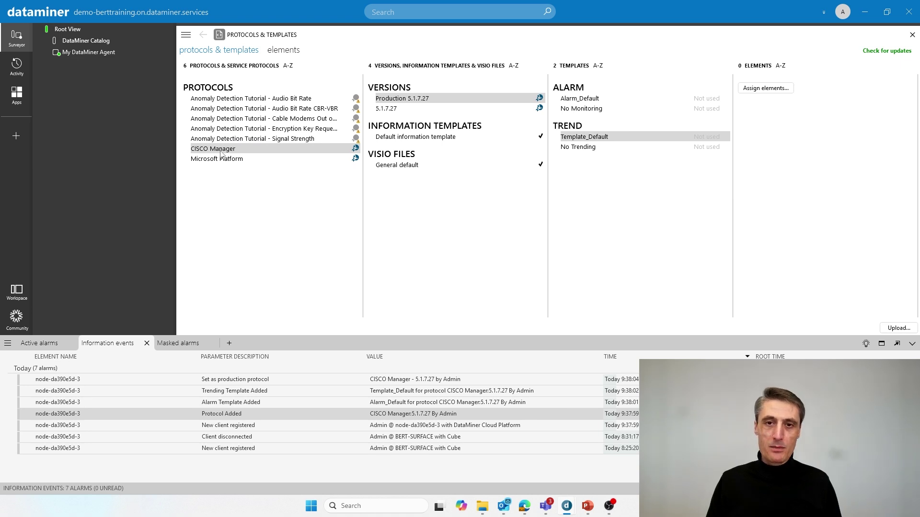
Switch to the PowerPoint slide show and review the "Adding connectors" slides on manual upload and Catalog deployment.
{"action": "mouse_move", "coordinate": [575, 511]}
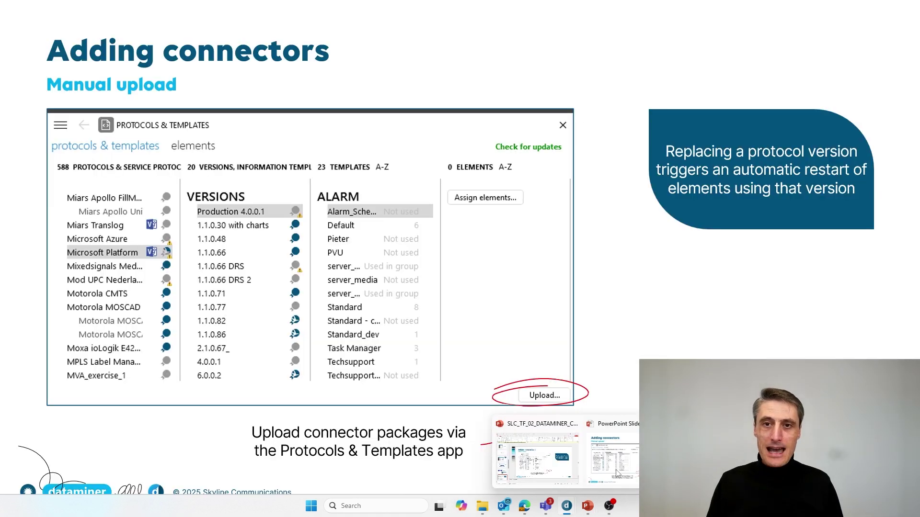
{"action": "left_click", "coordinate": [618, 473]}
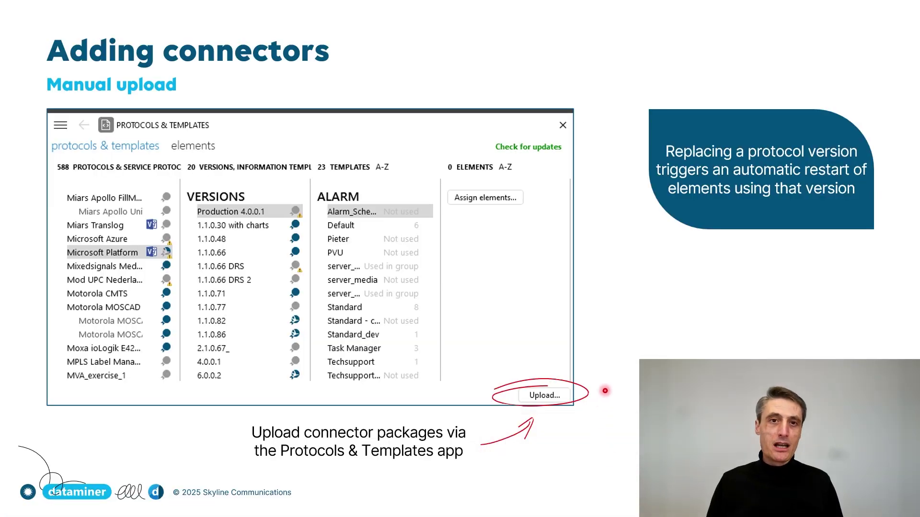
{"action": "key", "text": "Right"}
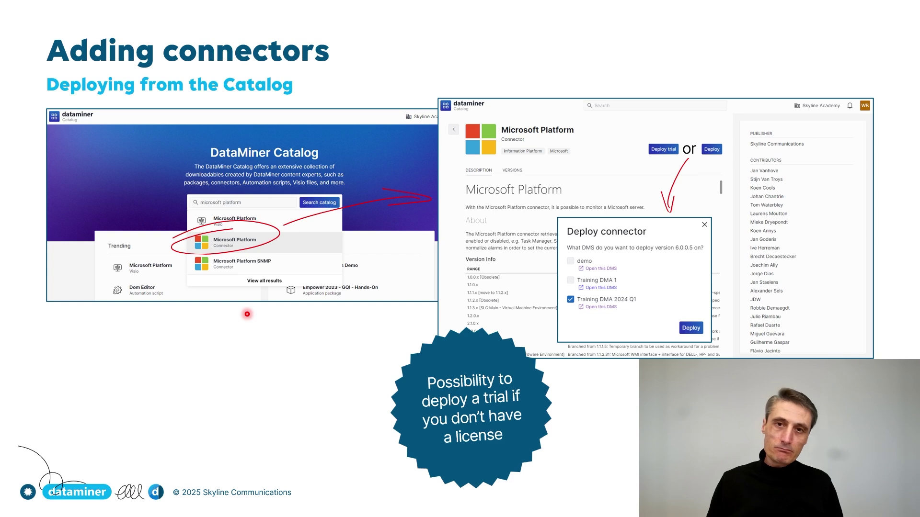
{"action": "key", "text": "Left"}
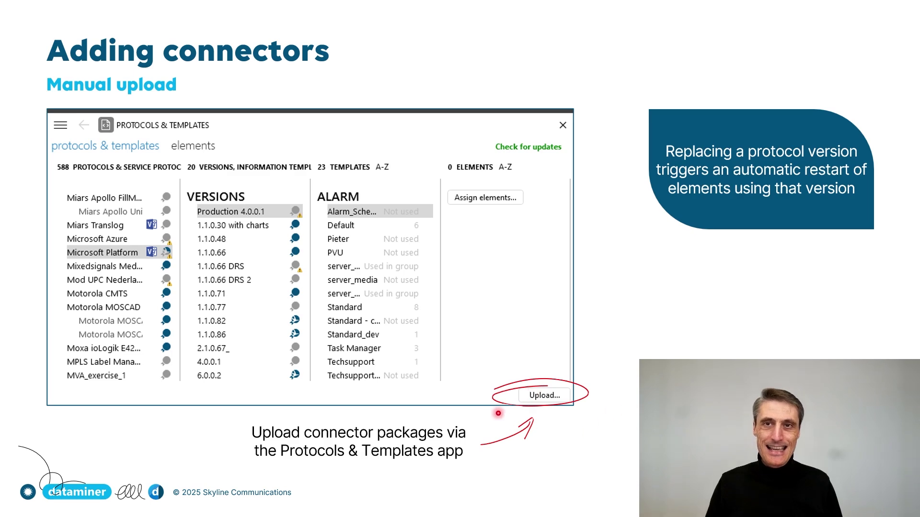
Return to DataMiner Cube and check which file types the protocol upload accepts, without uploading a file.
{"action": "key", "text": "alt+Tab"}
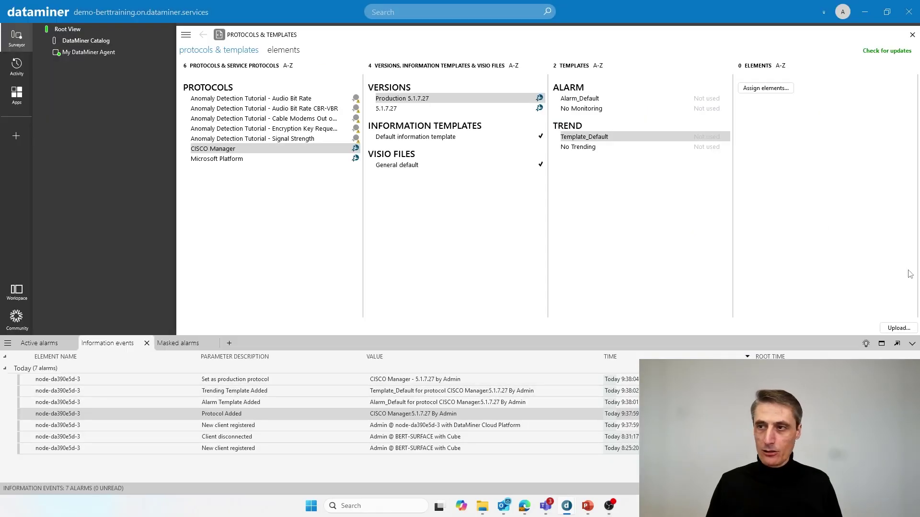
{"action": "left_click", "coordinate": [898, 331]}
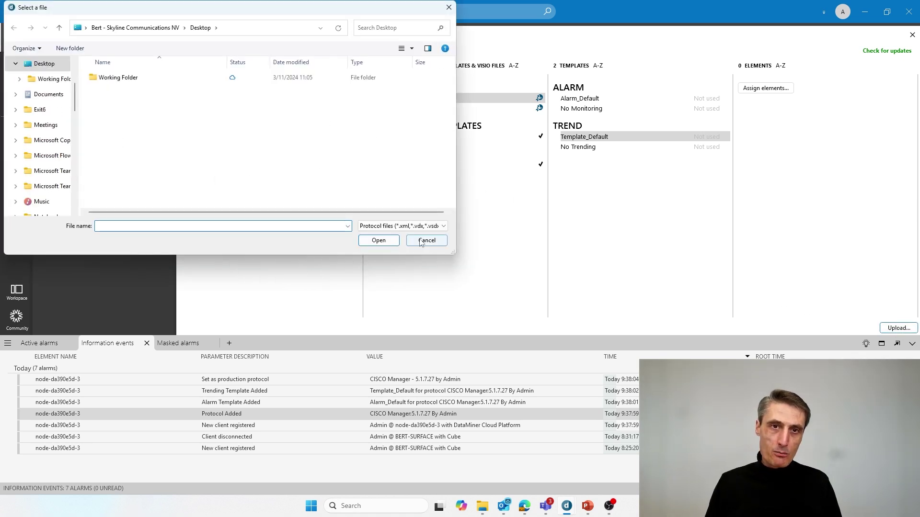
{"action": "left_click", "coordinate": [408, 227]}
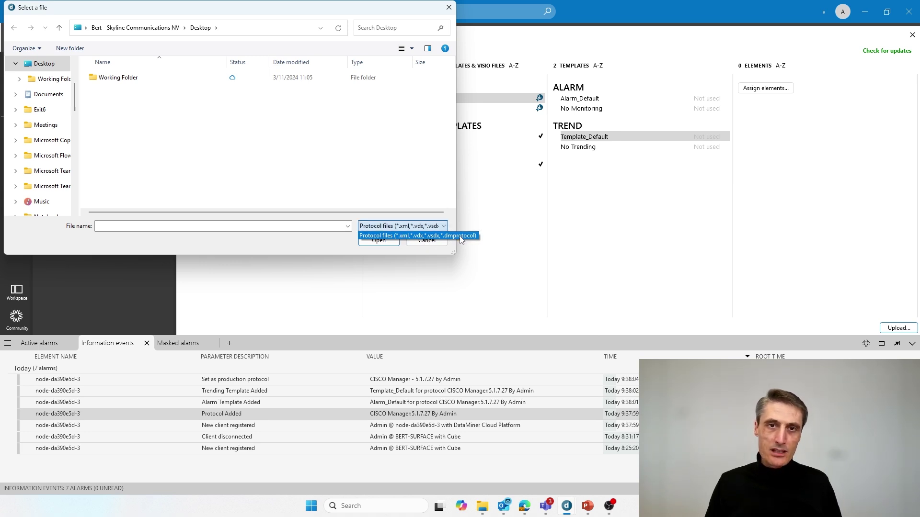
{"action": "left_click", "coordinate": [449, 7]}
{"action": "left_click", "coordinate": [449, 8]}
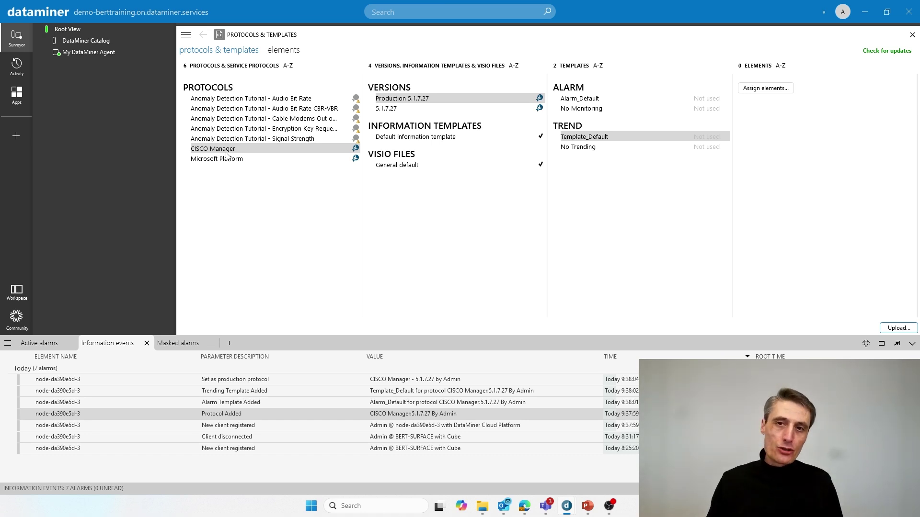
{"action": "left_click", "coordinate": [899, 329]}
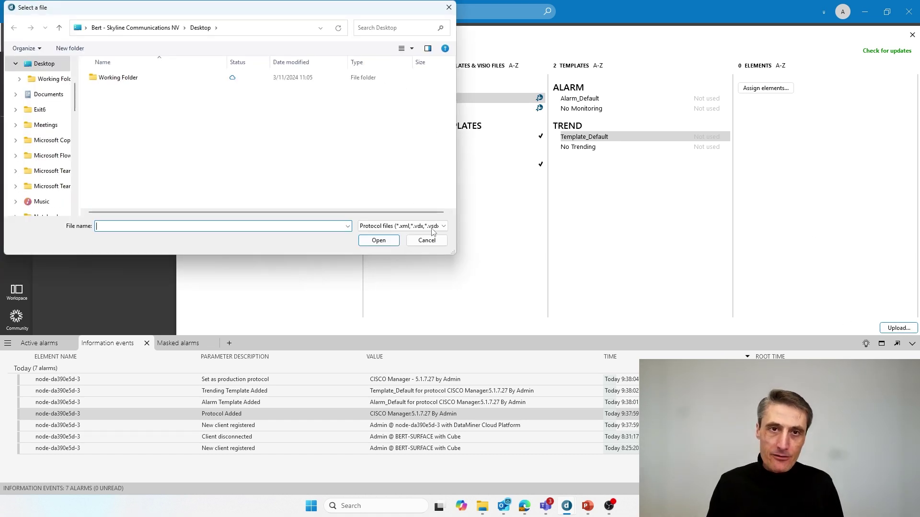
{"action": "left_click", "coordinate": [435, 227]}
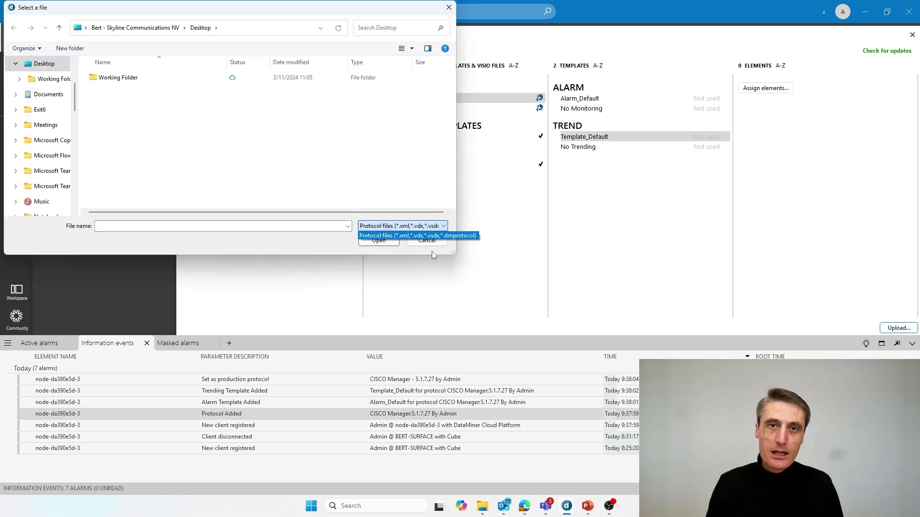
{"action": "left_click", "coordinate": [459, 236]}
{"action": "left_click", "coordinate": [427, 240]}
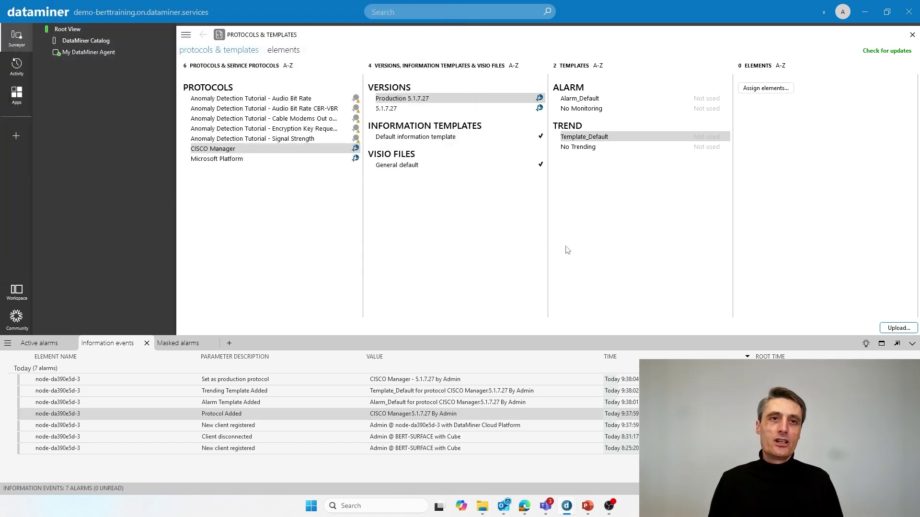
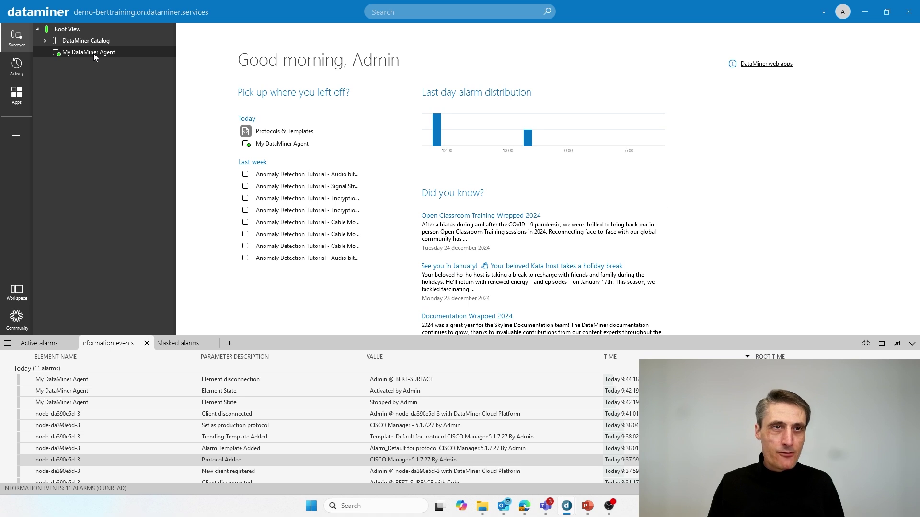
View the Microsoft Platform protocol used by the My DataMiner Agent element and read through its version history and XML contents.
{"action": "right_click", "coordinate": [95, 56]}
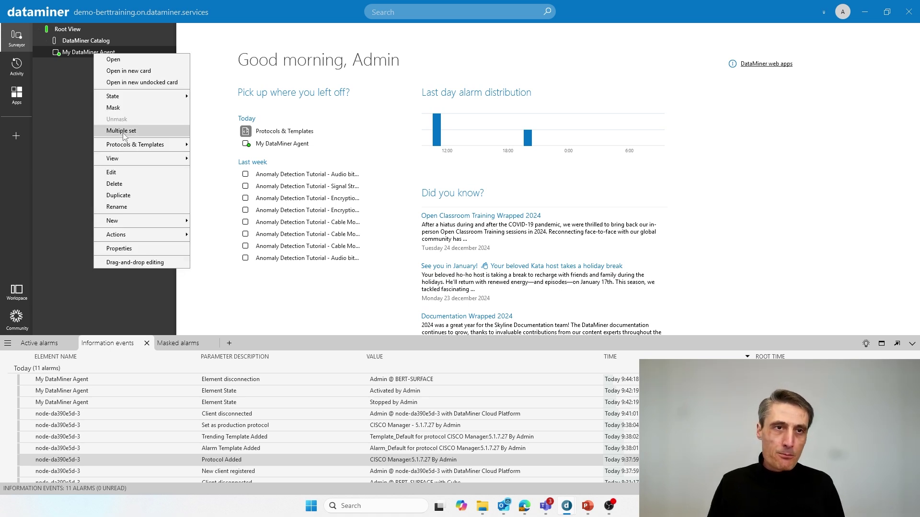
{"action": "mouse_move", "coordinate": [127, 146]}
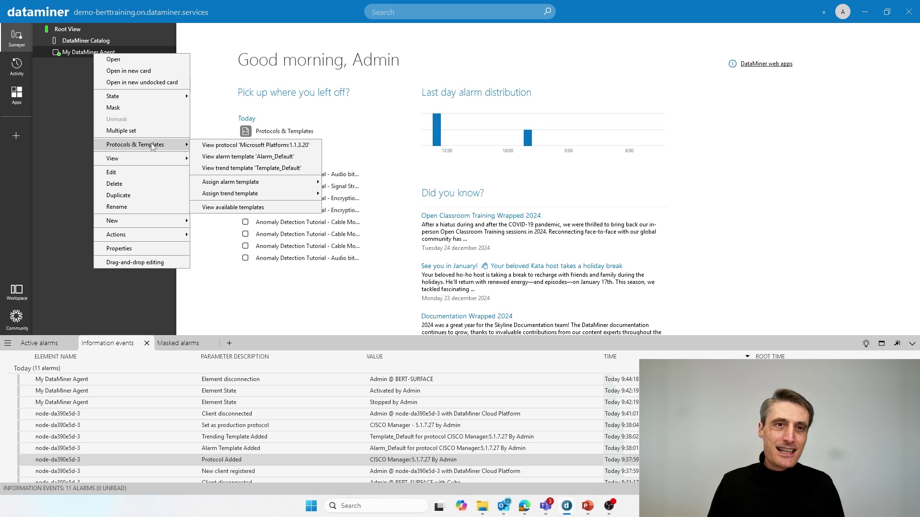
{"action": "left_click", "coordinate": [236, 150]}
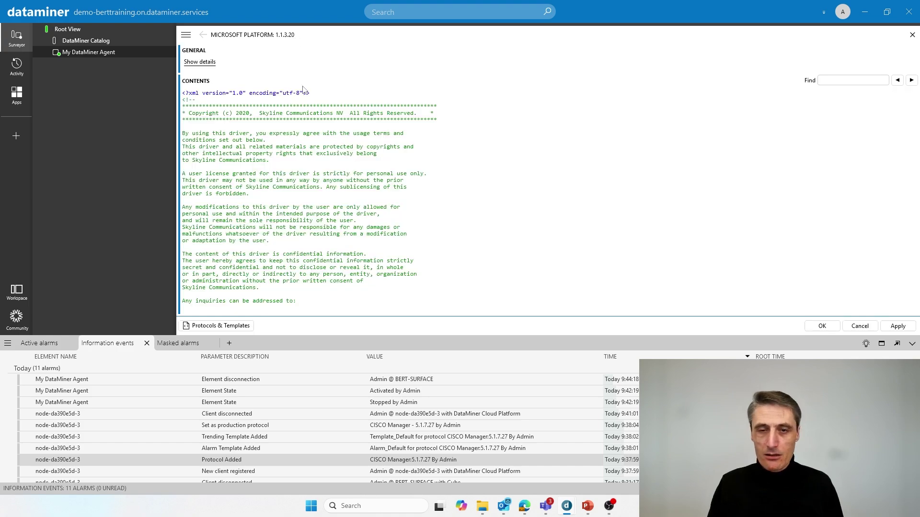
{"action": "scroll", "coordinate": [427, 216], "scroll_direction": "down", "scroll_amount": 20}
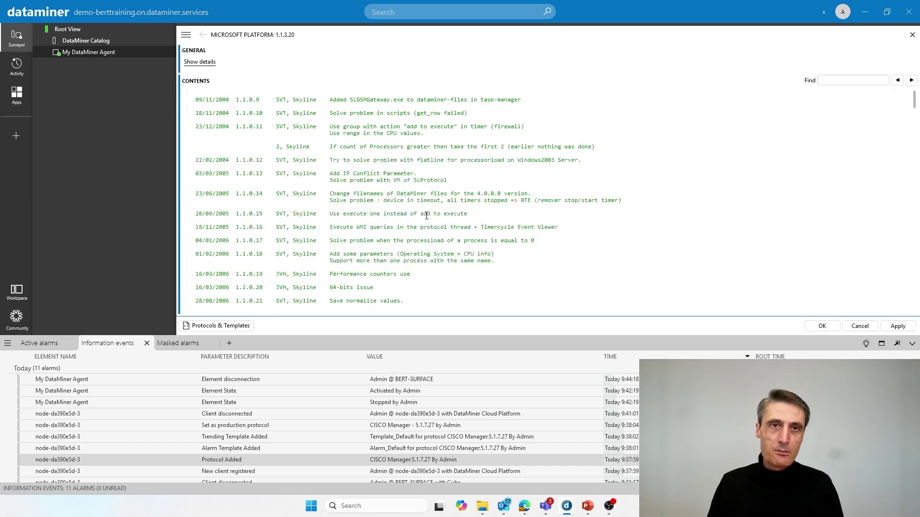
{"action": "scroll", "coordinate": [426, 216], "scroll_direction": "down", "scroll_amount": 10}
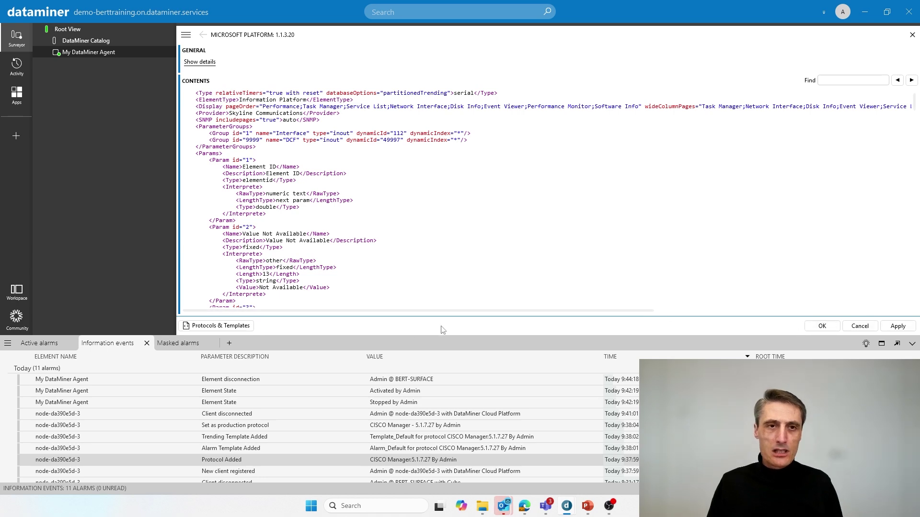
Open Microsoft Platform version 1.1.3.20 from Protocols & Templates and review its contents and general details.
{"action": "left_click", "coordinate": [238, 326]}
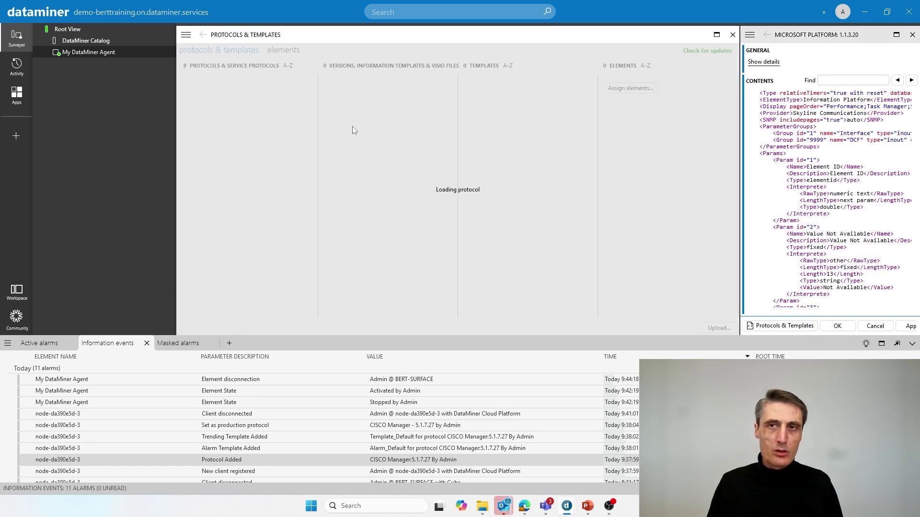
{"action": "left_click", "coordinate": [912, 36]}
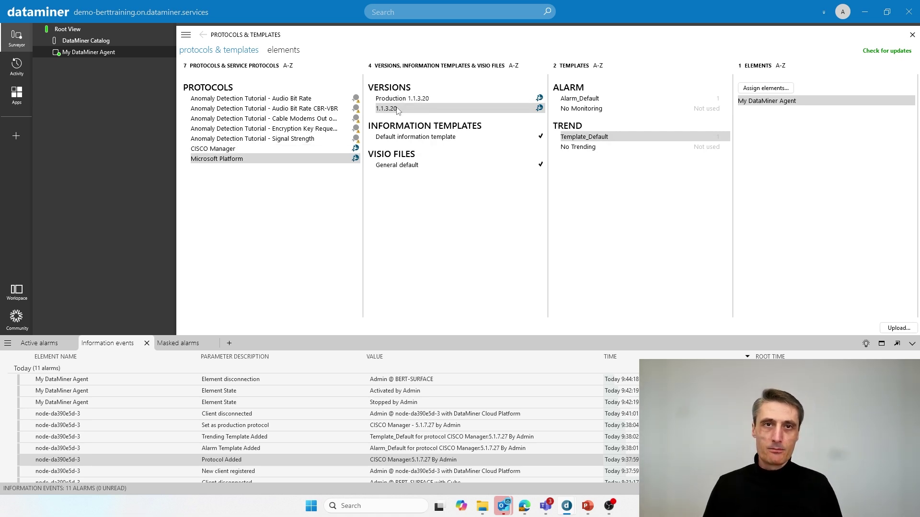
{"action": "right_click", "coordinate": [397, 110]}
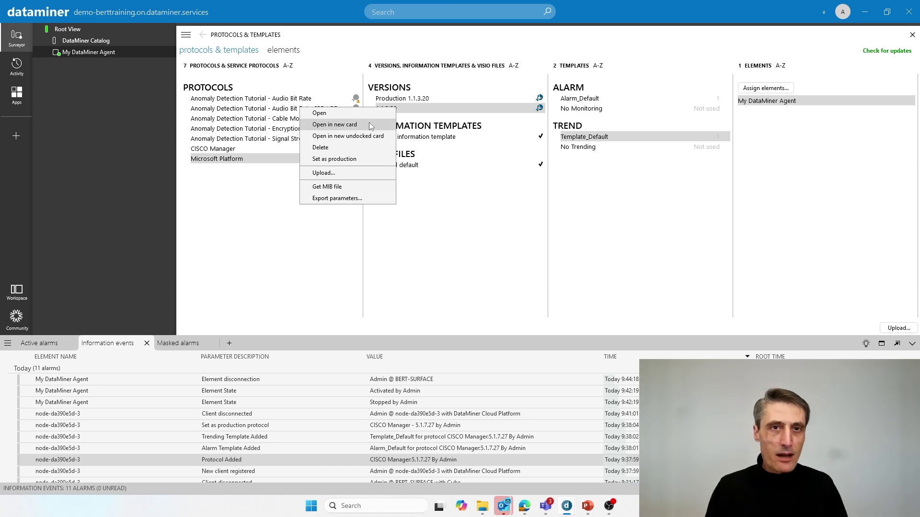
{"action": "left_click", "coordinate": [320, 114]}
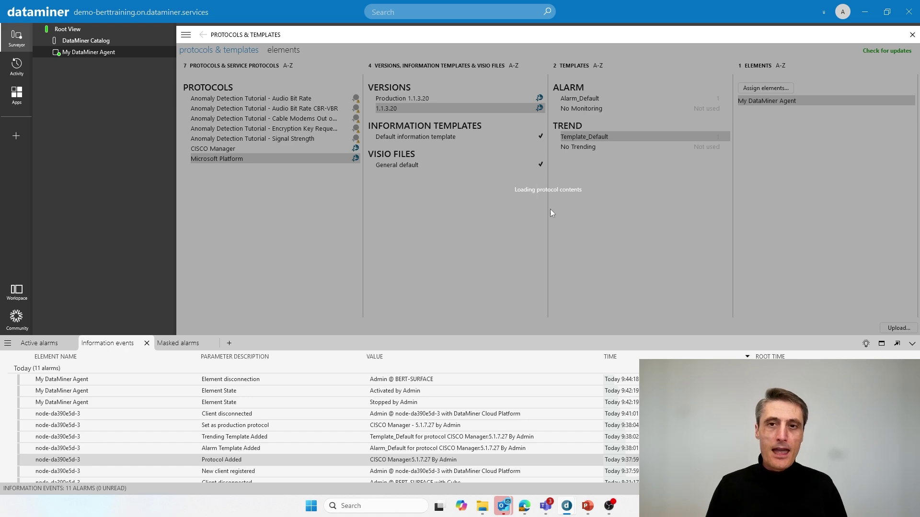
{"action": "scroll", "coordinate": [538, 166], "scroll_direction": "down", "scroll_amount": 15}
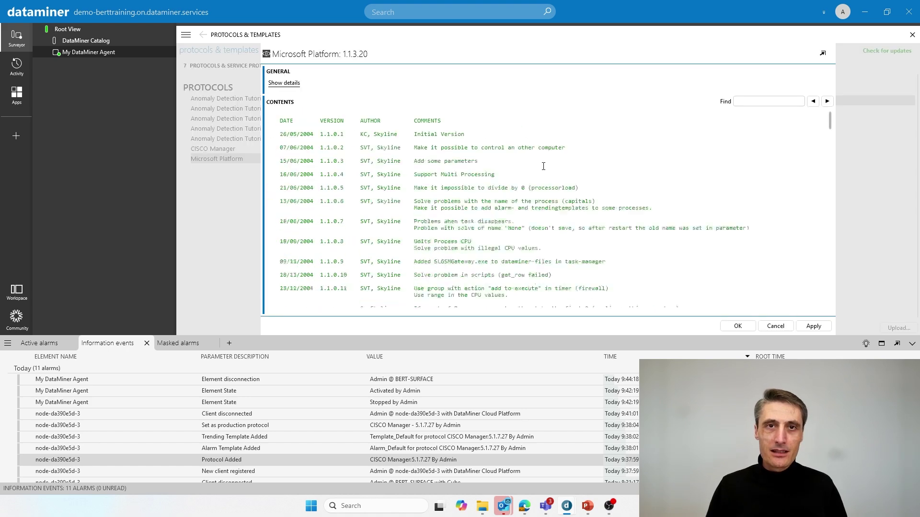
{"action": "scroll", "coordinate": [543, 167], "scroll_direction": "down", "scroll_amount": 20}
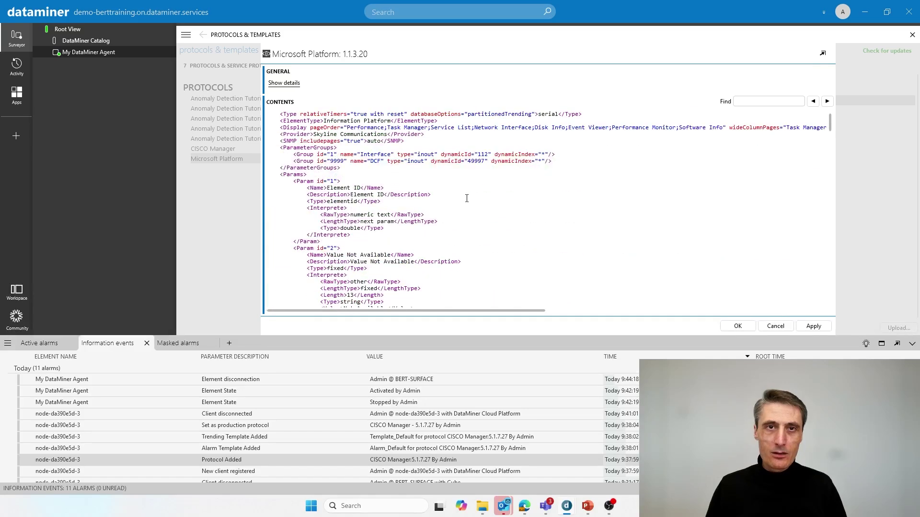
{"action": "left_click", "coordinate": [291, 84]}
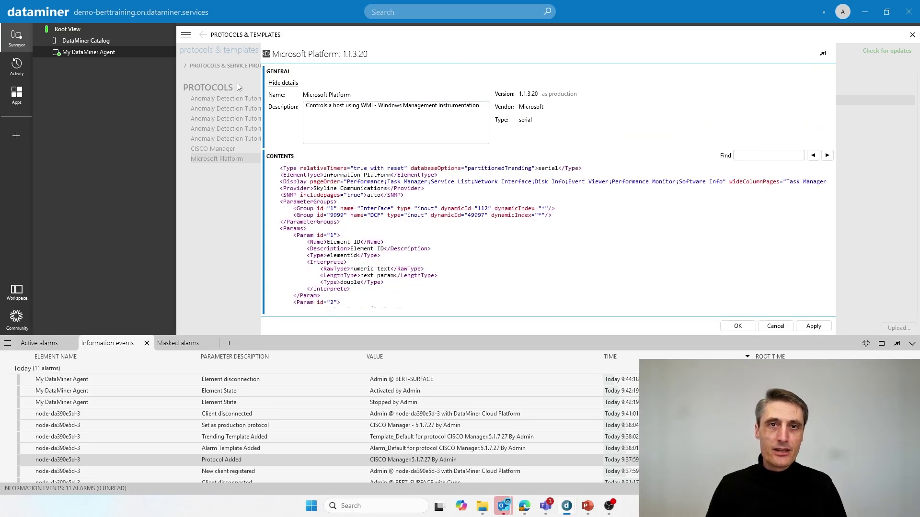
{"action": "left_click", "coordinate": [283, 83]}
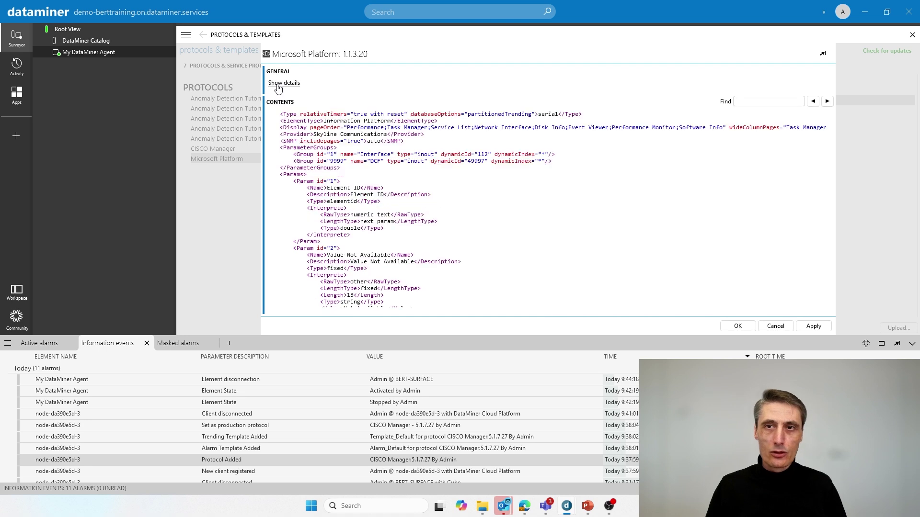
Find "total proc" in the protocol contents and highlight the name line of the Total Processor Load parameter.
{"action": "left_click", "coordinate": [751, 102]}
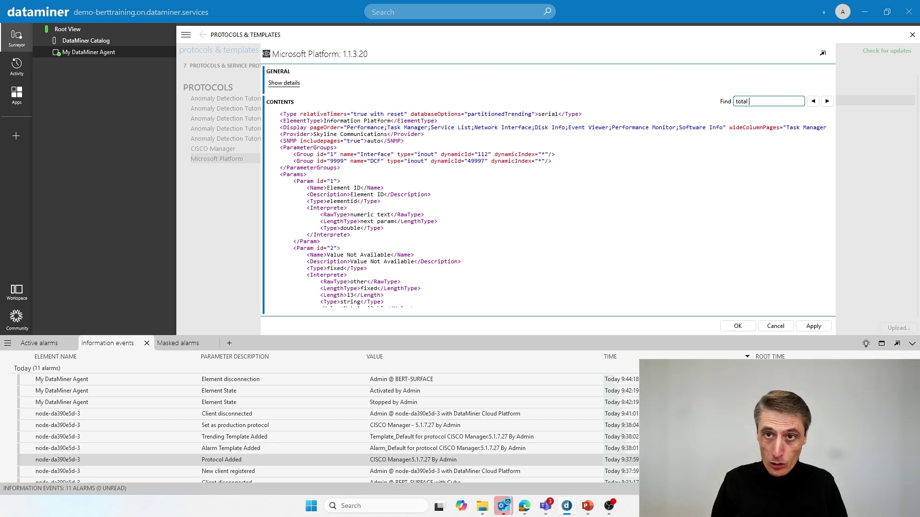
{"action": "type", "text": "total proc"}
{"action": "key", "text": "Return"}
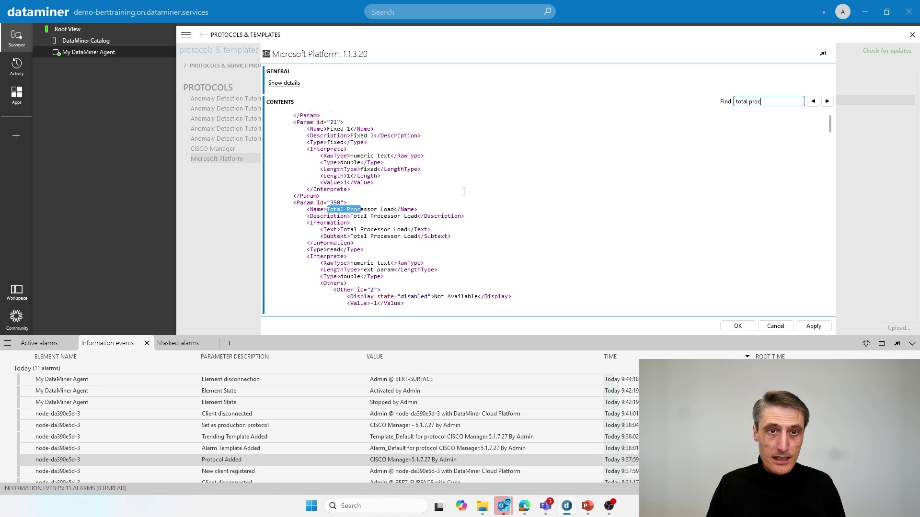
{"action": "left_click", "coordinate": [364, 190]}
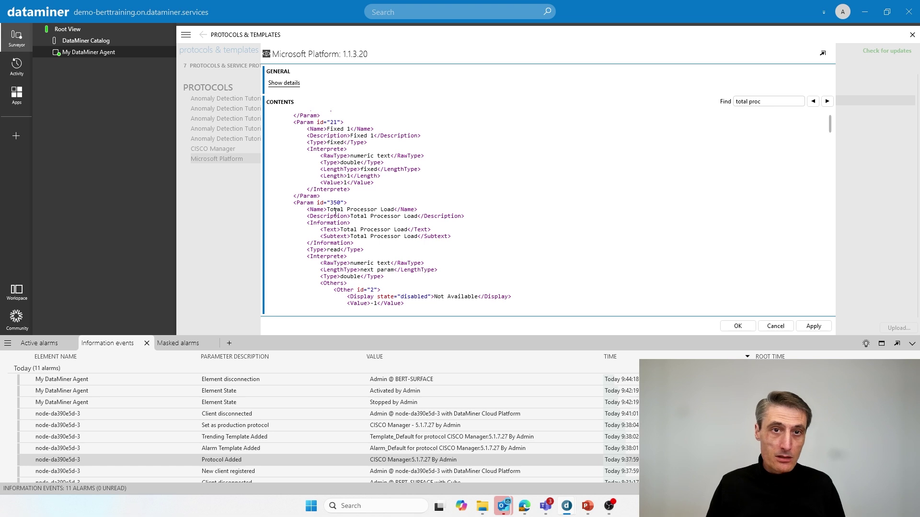
{"action": "left_click_drag", "start_coordinate": [308, 210], "coordinate": [417, 211]}
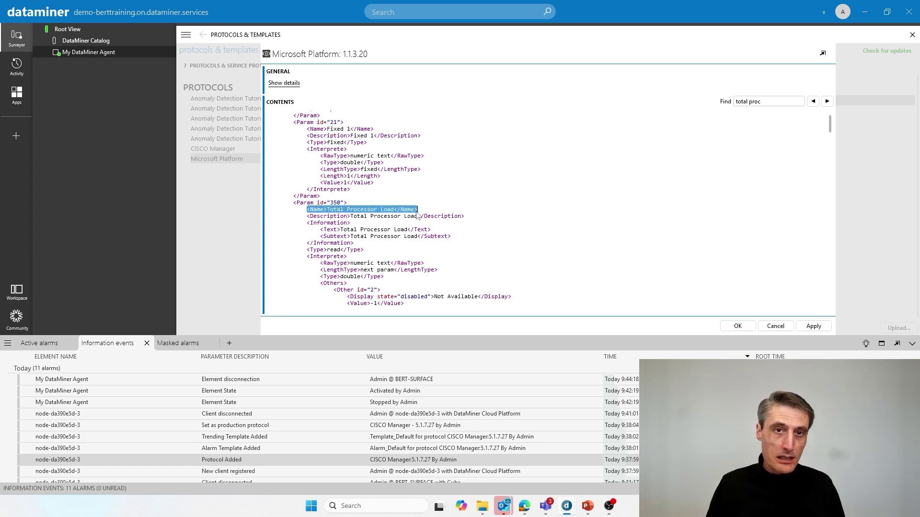
Change the Description of parameter 350 to "Total Processor Load test", save the protocol and accept restarting the affected element.
{"action": "left_click", "coordinate": [418, 218]}
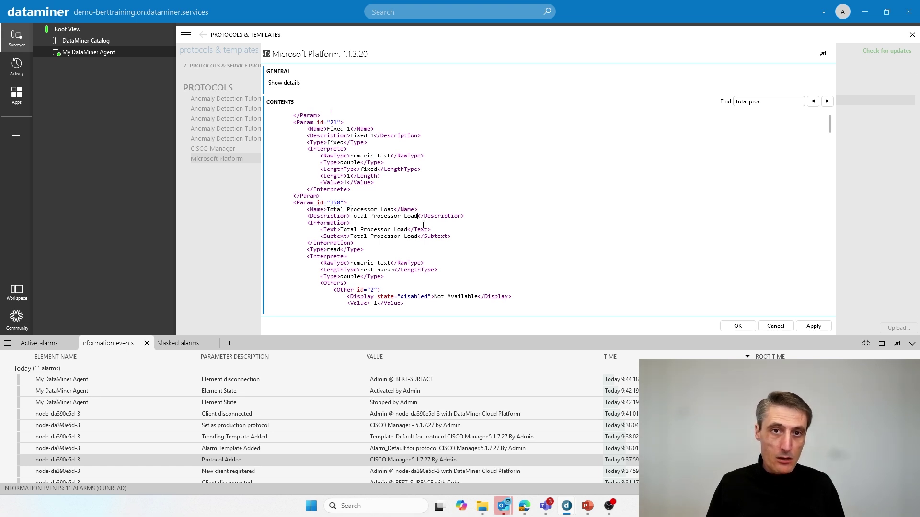
{"action": "type", "text": "test"}
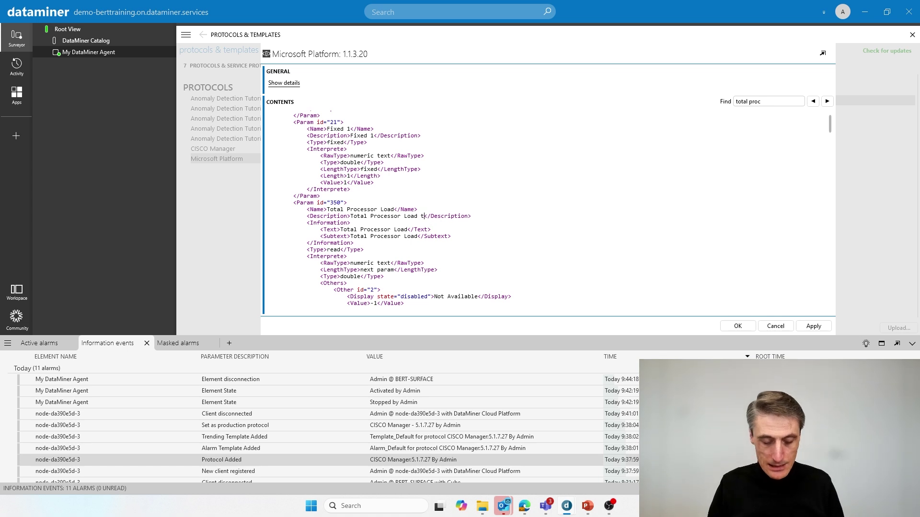
{"action": "left_click", "coordinate": [738, 327]}
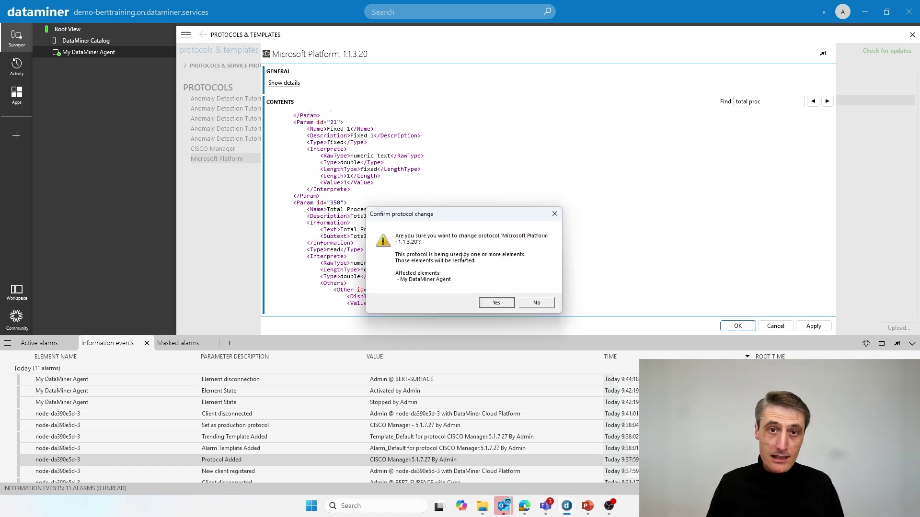
{"action": "left_click", "coordinate": [498, 304]}
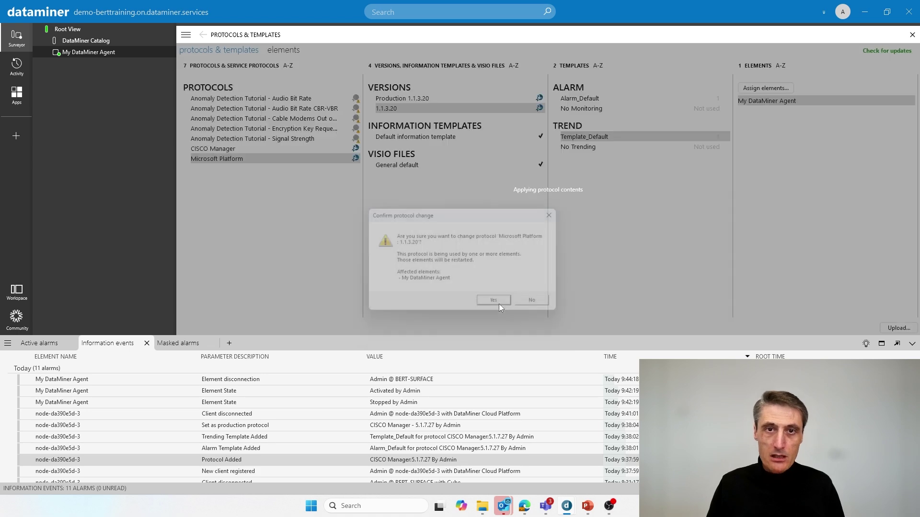
Open the My DataMiner Agent element in a new card, check its processor load parameter name, and close the card.
{"action": "right_click", "coordinate": [75, 54]}
{"action": "left_click", "coordinate": [100, 70]}
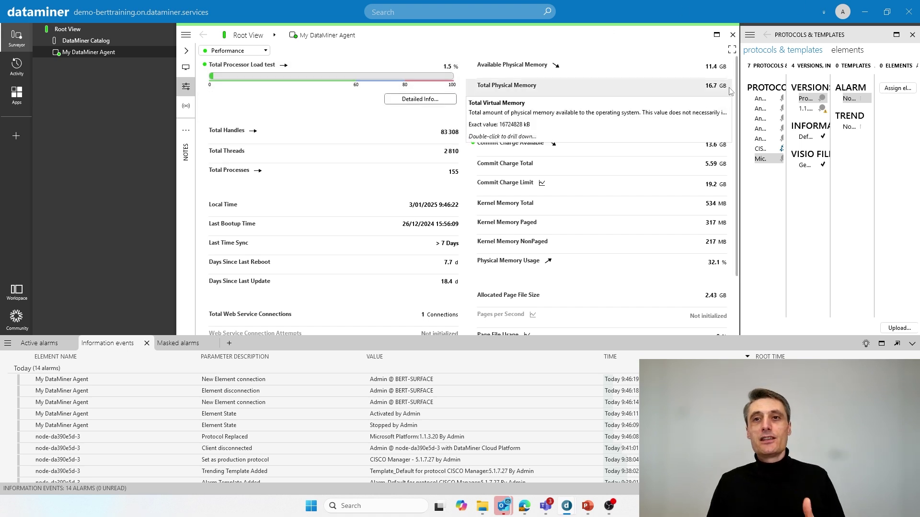
{"action": "left_click", "coordinate": [857, 118]}
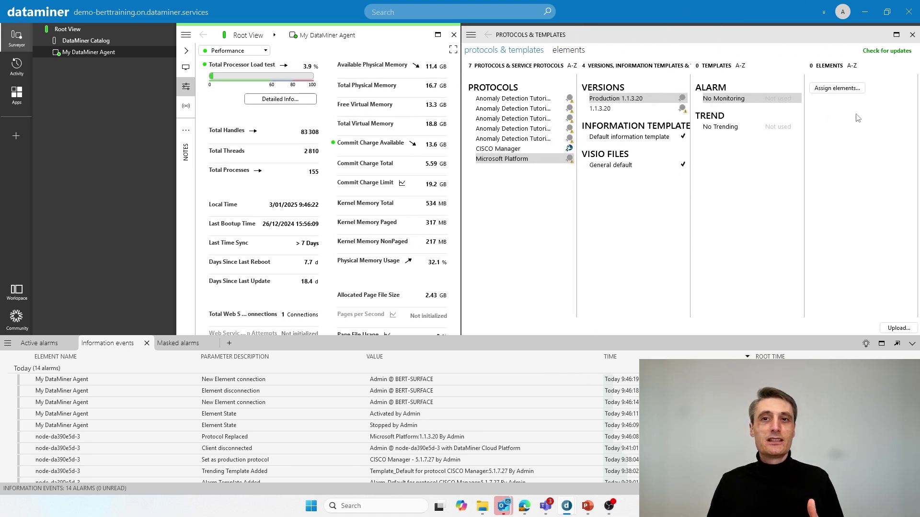
{"action": "left_click", "coordinate": [454, 35]}
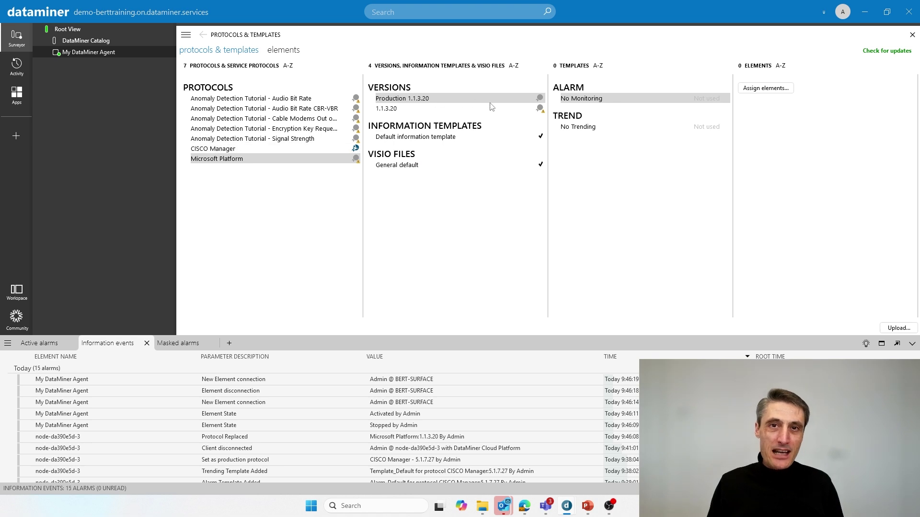
Reopen My DataMiner Agent in a new card to review its Performance page once more, and close the card.
{"action": "mouse_move", "coordinate": [535, 106]}
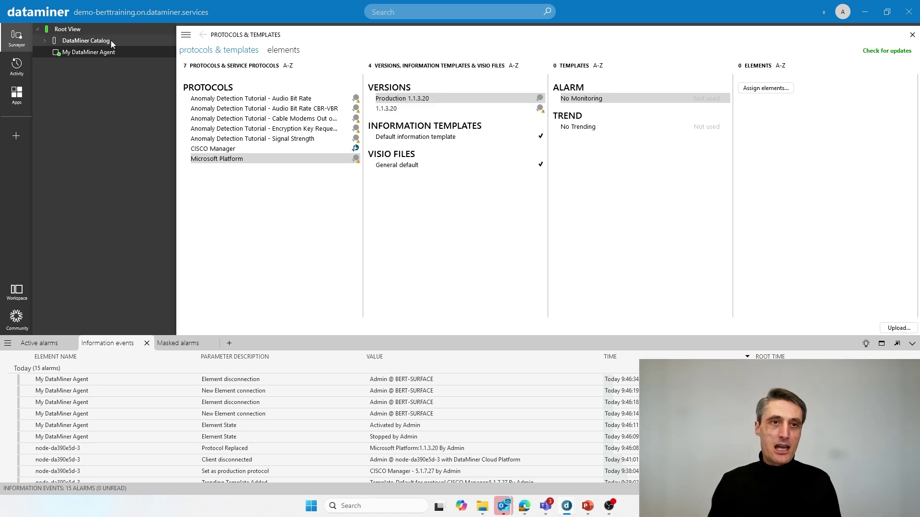
{"action": "right_click", "coordinate": [114, 52]}
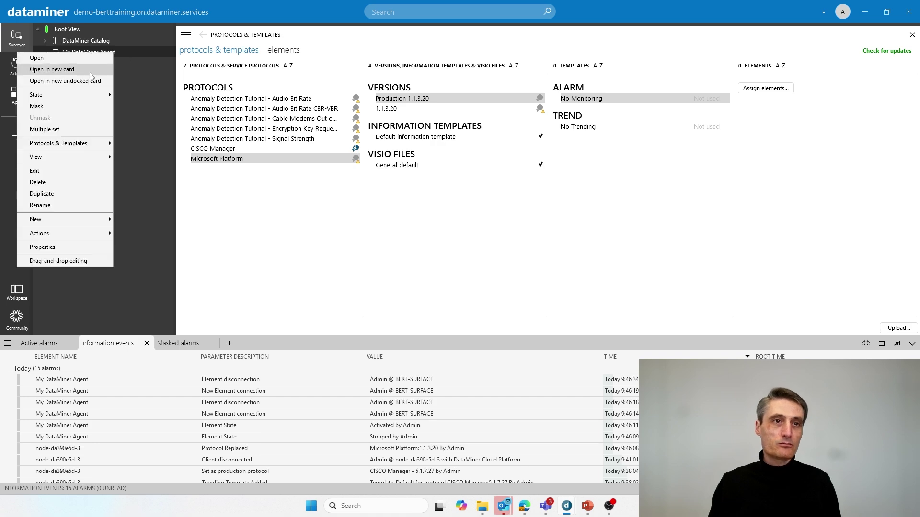
{"action": "left_click", "coordinate": [90, 72]}
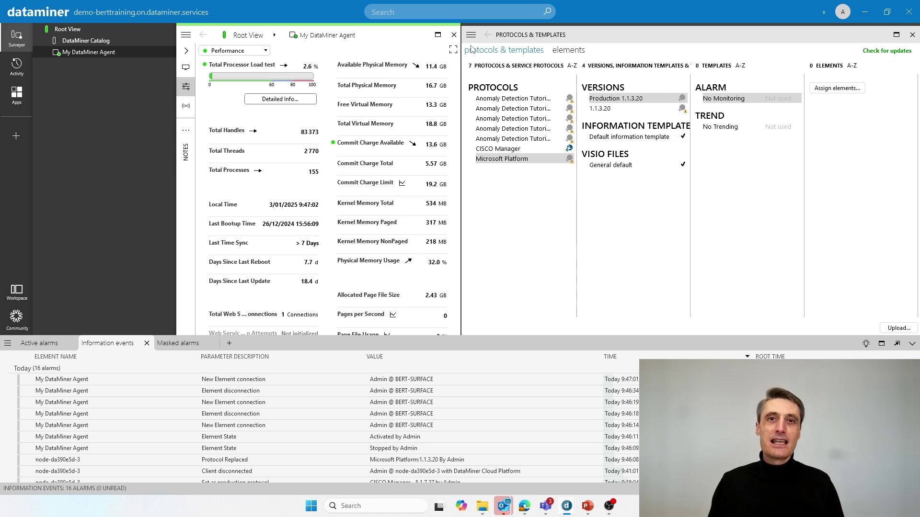
{"action": "left_click", "coordinate": [454, 35]}
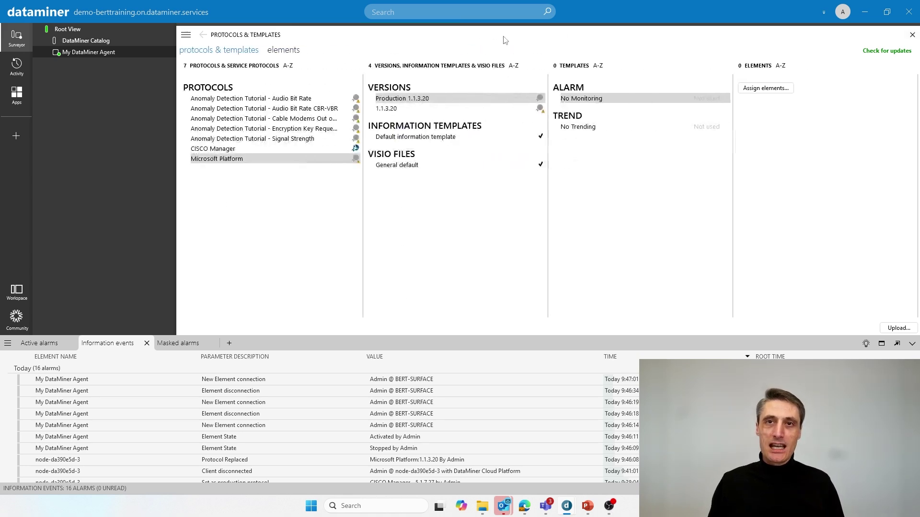
{"action": "left_click", "coordinate": [861, 17]}
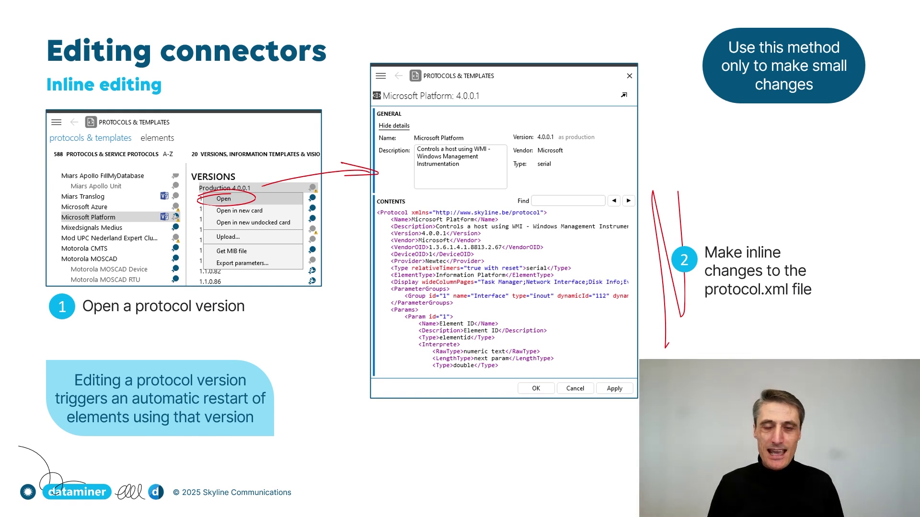
{"action": "key", "text": "Right"}
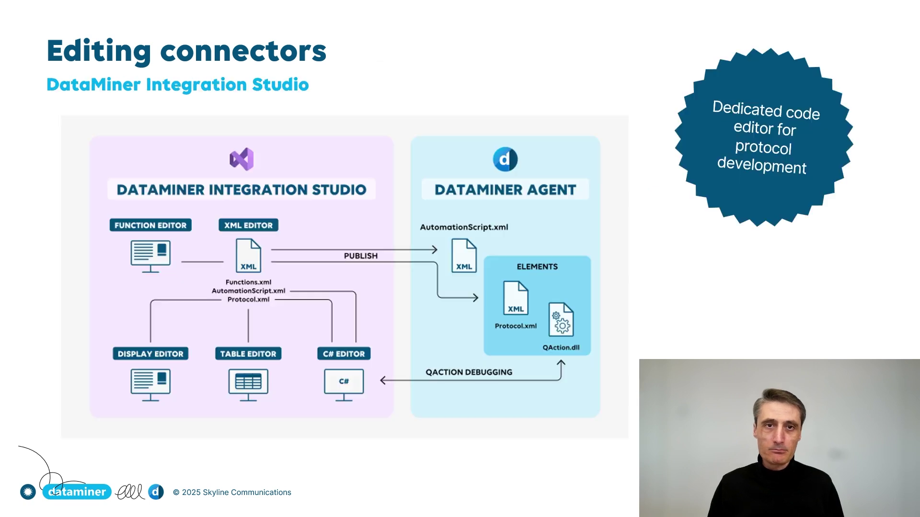
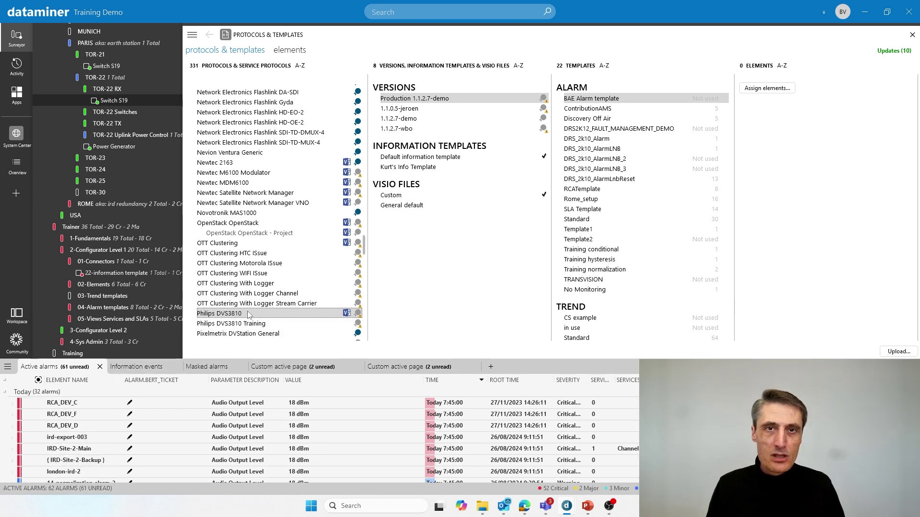
Create a new information template for the Philips DVS3810 protocol, starting from its default information template.
{"action": "left_click", "coordinate": [437, 158]}
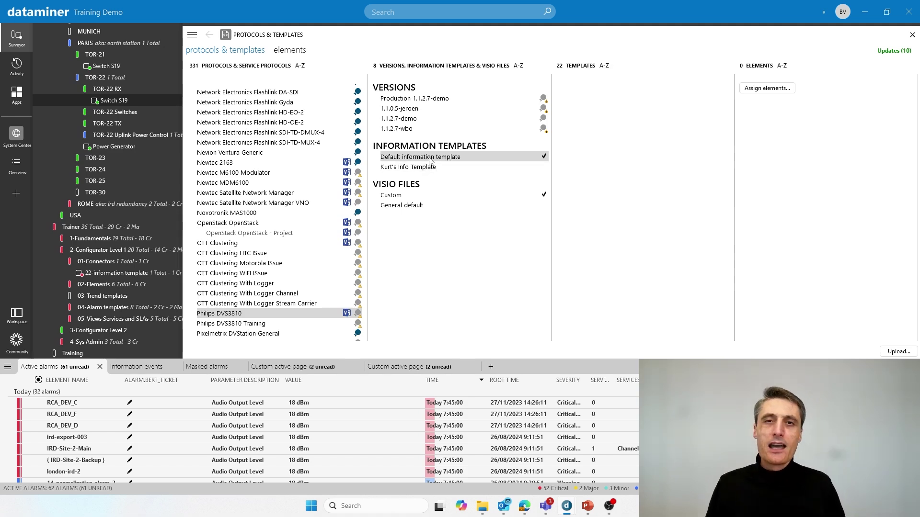
{"action": "right_click", "coordinate": [430, 160]}
{"action": "left_click", "coordinate": [421, 164]}
{"action": "left_click", "coordinate": [560, 244]}
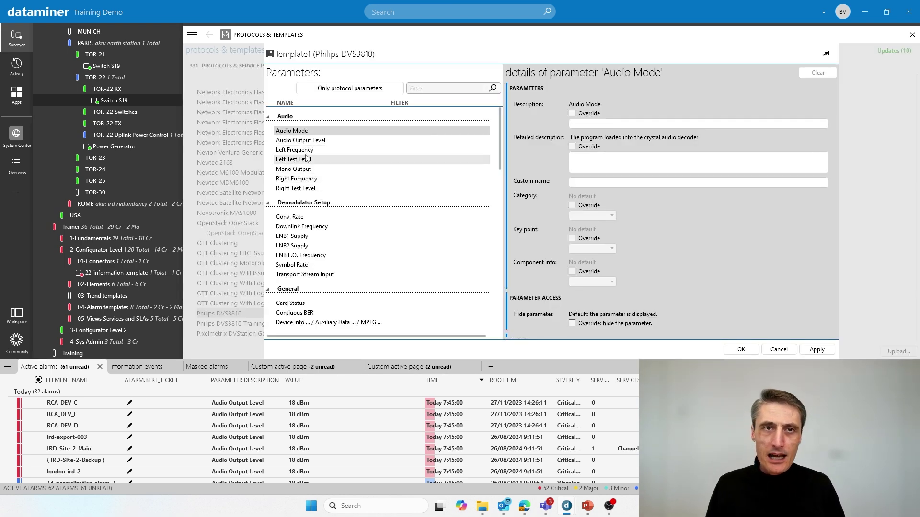
Select the Audio Output Level parameter in the template and highlight its description and detailed description.
{"action": "left_click", "coordinate": [297, 143]}
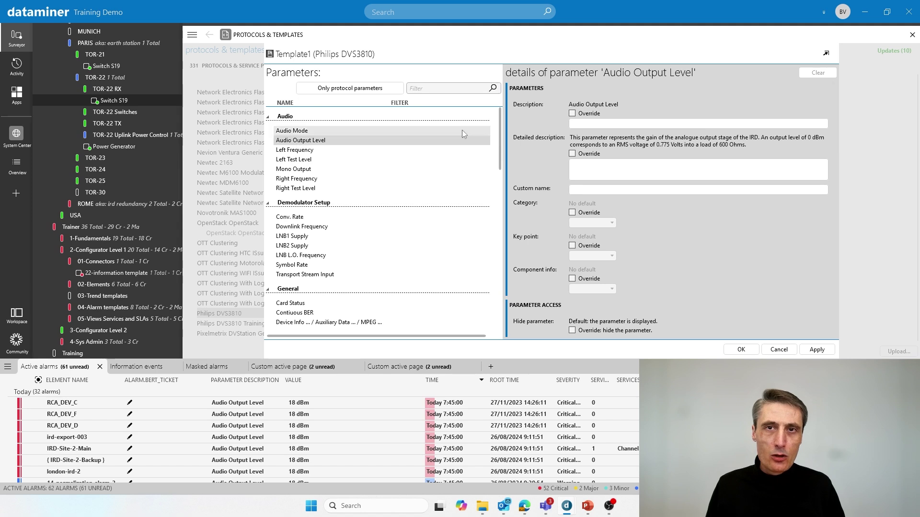
{"action": "left_click", "coordinate": [573, 115]}
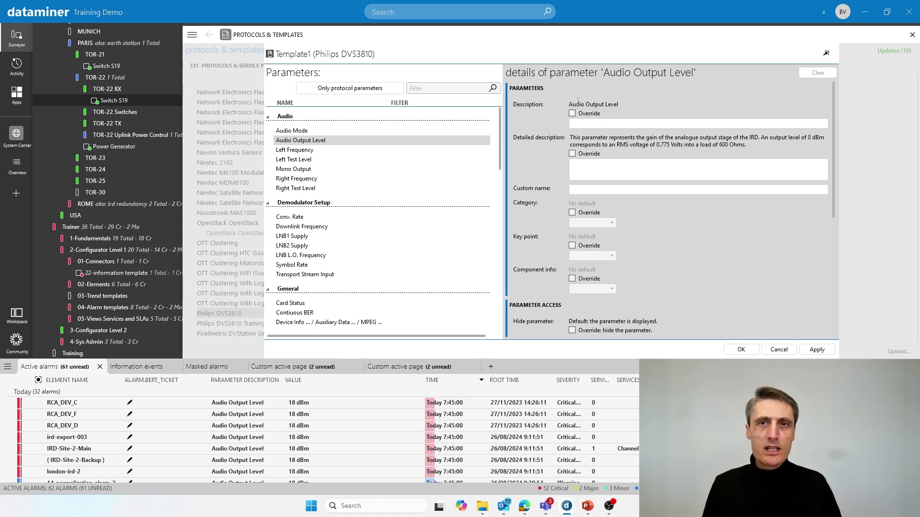
{"action": "left_click_drag", "start_coordinate": [570, 104], "coordinate": [615, 105]}
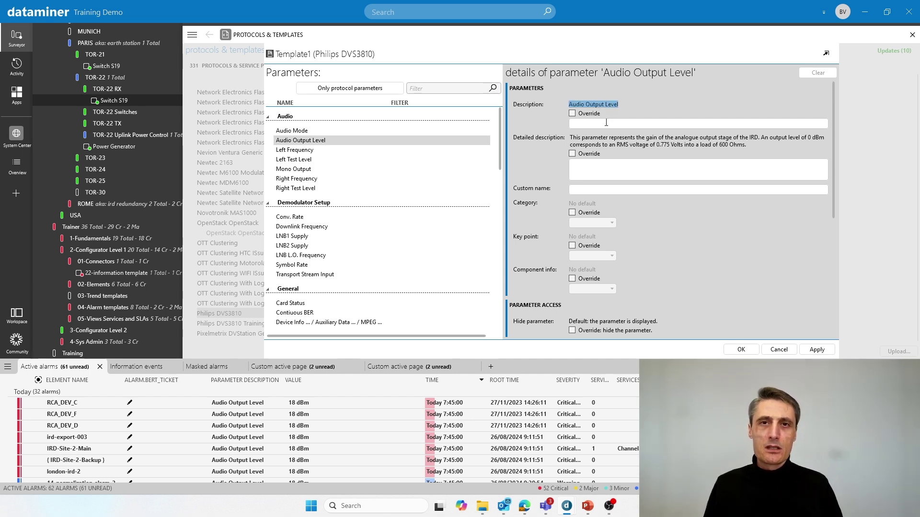
{"action": "left_click_drag", "start_coordinate": [573, 138], "coordinate": [645, 138]}
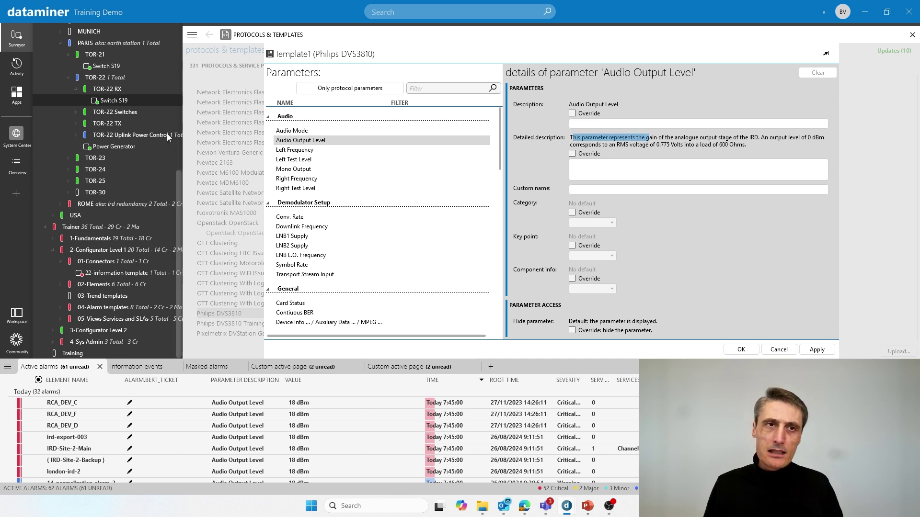
Open the 17-chat notifications element under 1-Fundamentals in a new undocked card and show its Audio parameters.
{"action": "left_click", "coordinate": [53, 238]}
{"action": "right_click", "coordinate": [110, 328]}
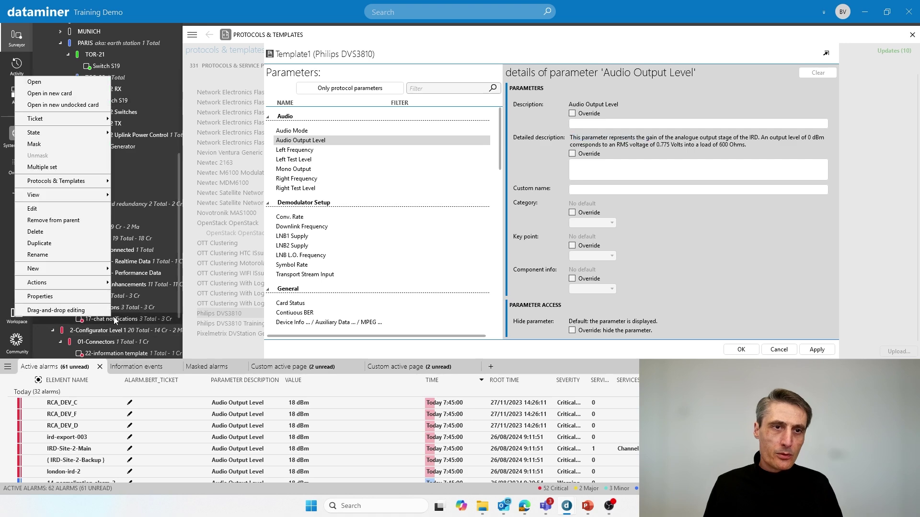
{"action": "left_click", "coordinate": [73, 109]}
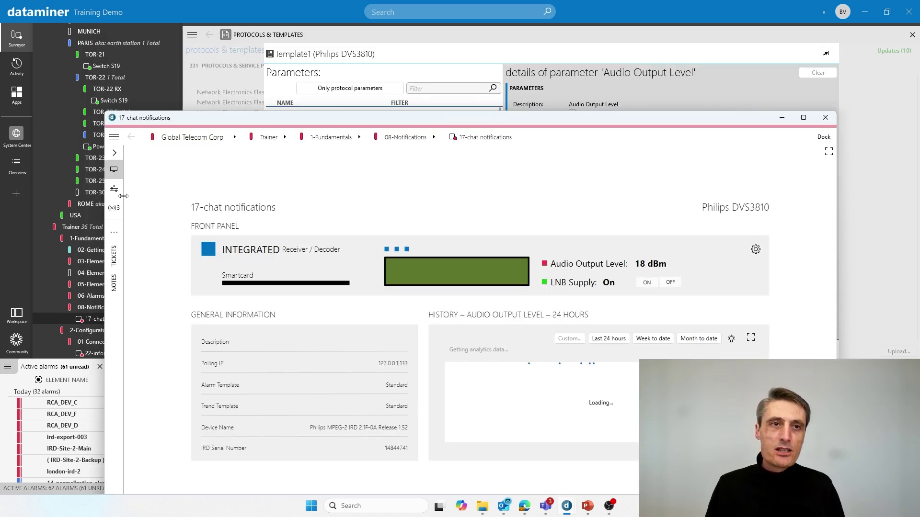
{"action": "left_click", "coordinate": [114, 188]}
Check the tooltips of the element's audio parameters and read the detailed description on the Audio Output Level details page.
{"action": "mouse_move", "coordinate": [225, 173]}
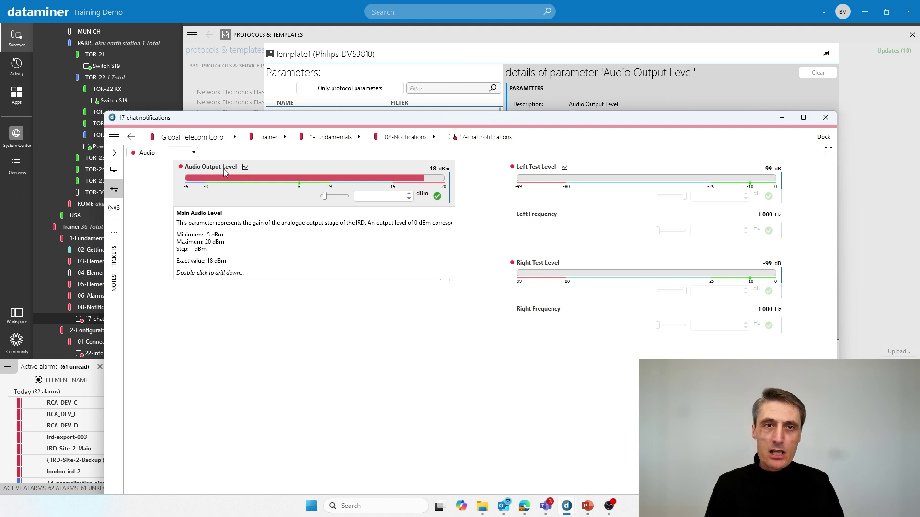
{"action": "left_click_drag", "start_coordinate": [416, 132], "coordinate": [417, 164]}
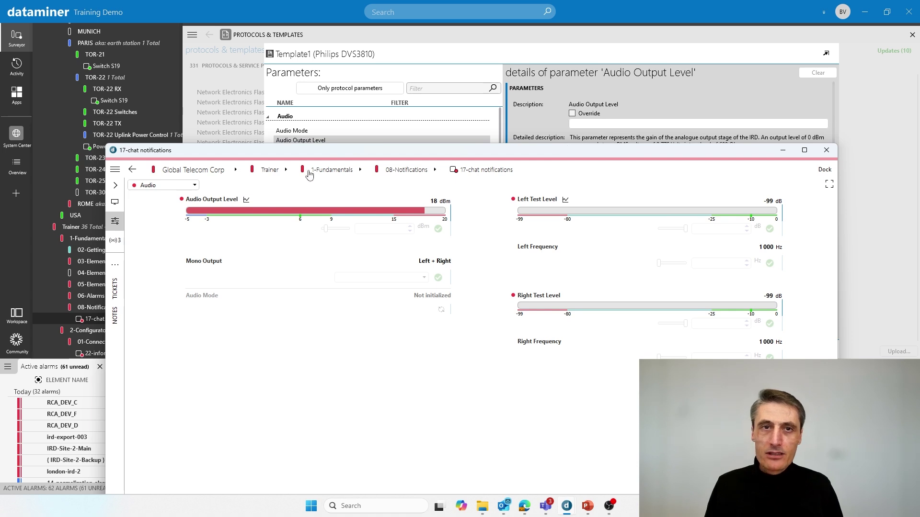
{"action": "mouse_move", "coordinate": [201, 207]}
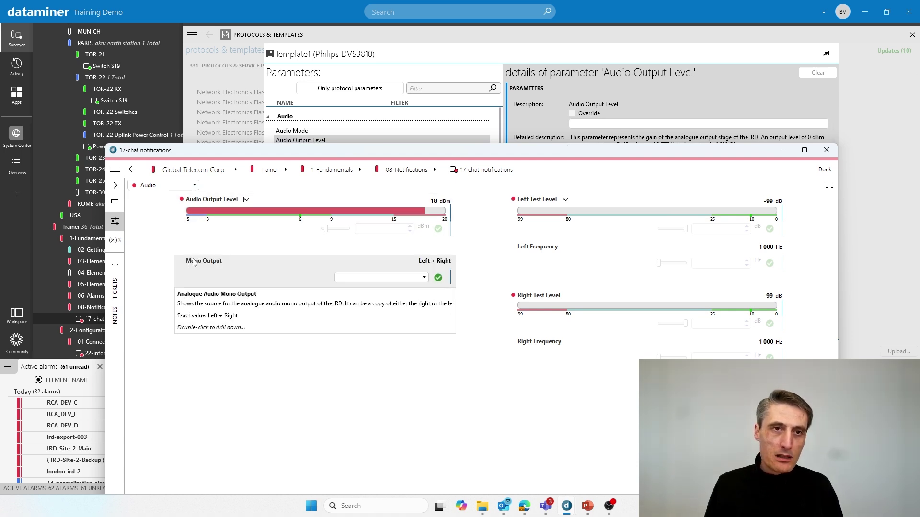
{"action": "double_click", "coordinate": [207, 203]}
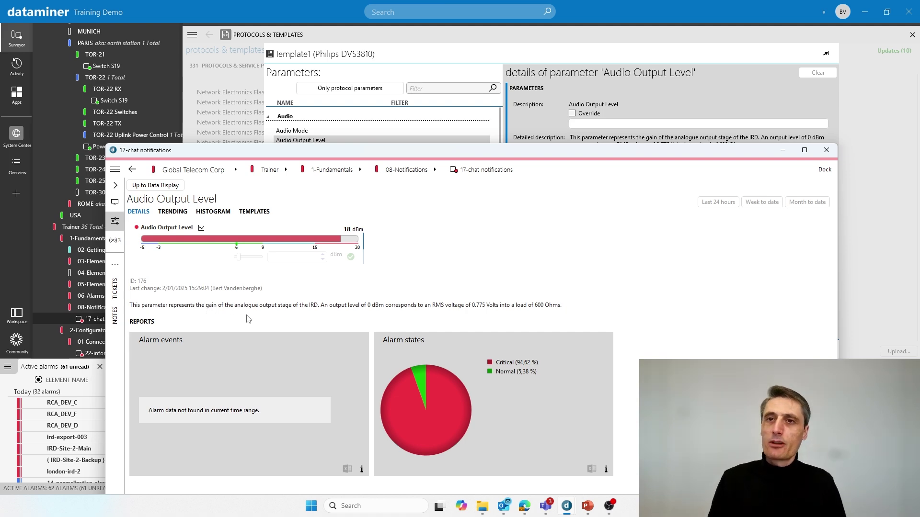
{"action": "left_click_drag", "start_coordinate": [682, 160], "coordinate": [665, 193]}
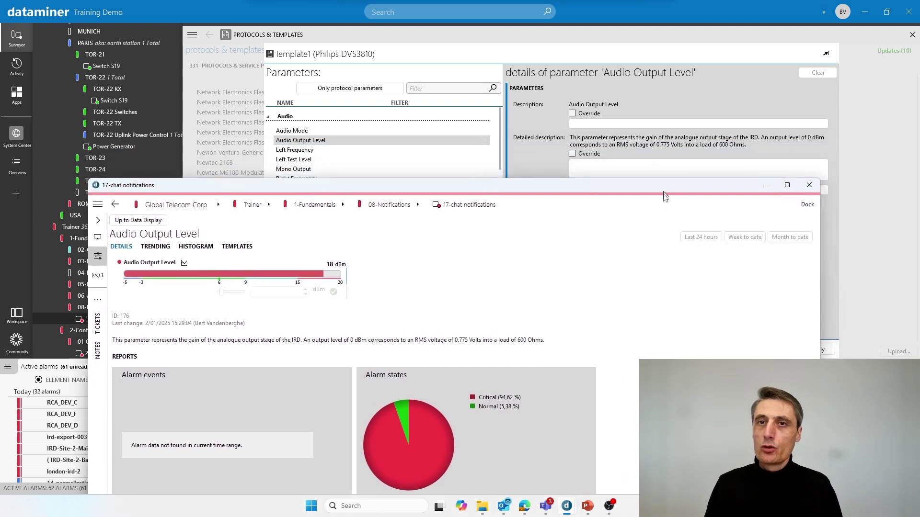
Return to the information template and check the category override options for Audio Output Level, leaving the category without an override.
{"action": "left_click", "coordinate": [585, 166]}
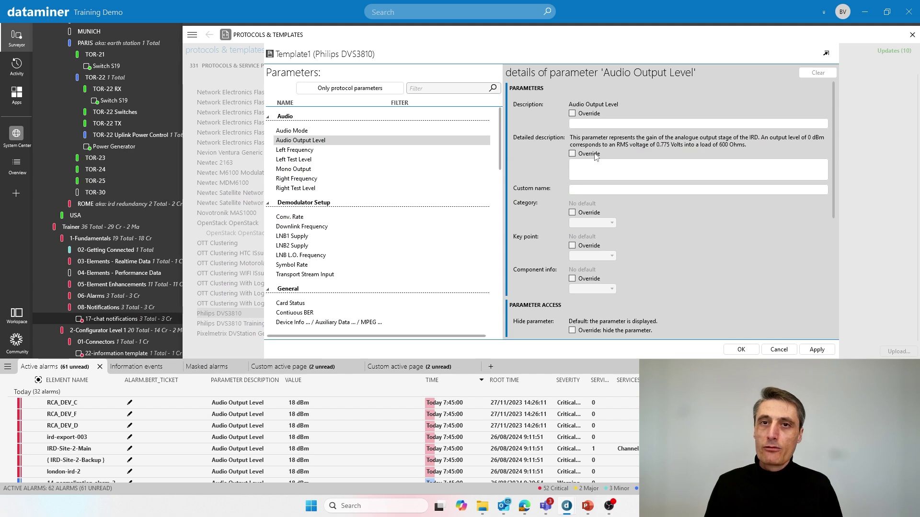
{"action": "left_click", "coordinate": [589, 189]}
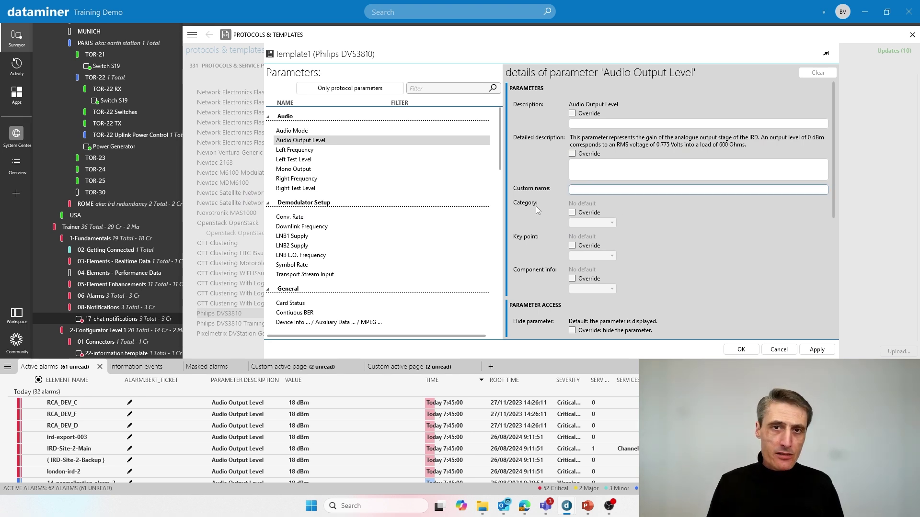
{"action": "left_click", "coordinate": [593, 214]}
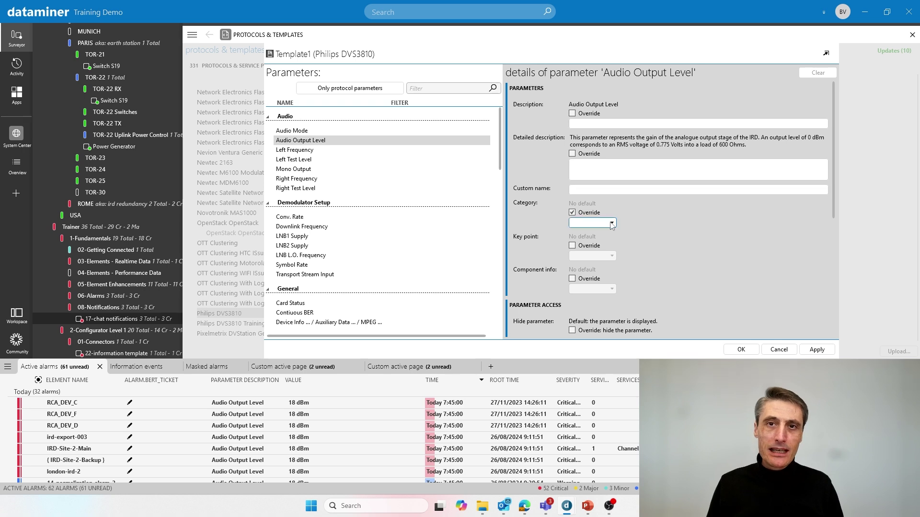
{"action": "left_click", "coordinate": [610, 222]}
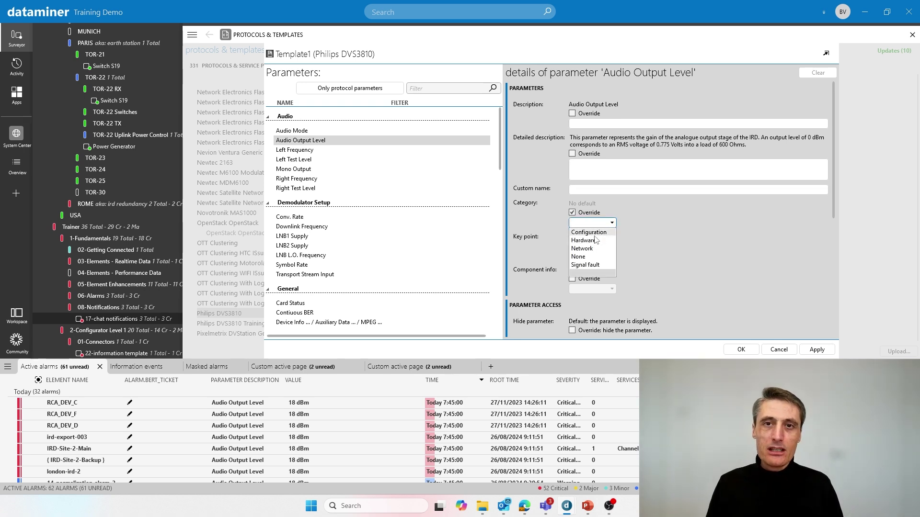
{"action": "left_click", "coordinate": [596, 254]}
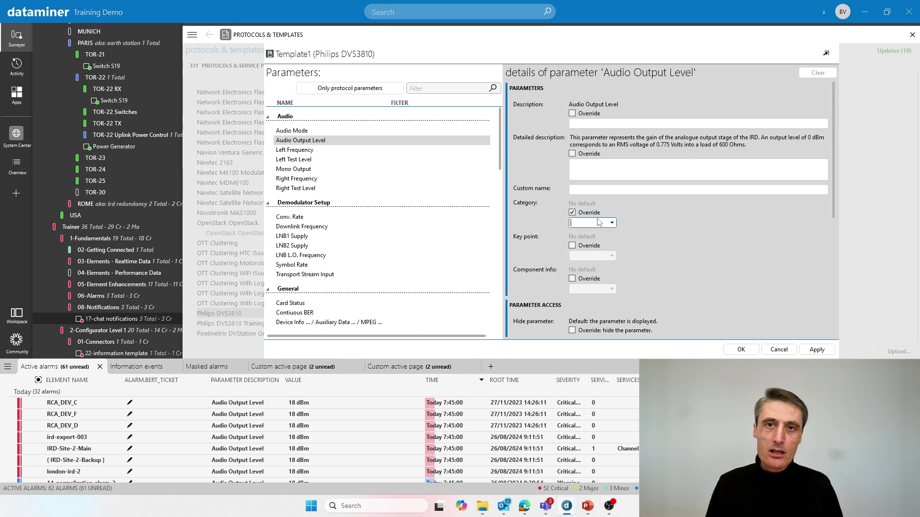
{"action": "left_click", "coordinate": [588, 214]}
Check the key point override options for Audio Output Level, leaving the key point without an override.
{"action": "left_click", "coordinate": [572, 245]}
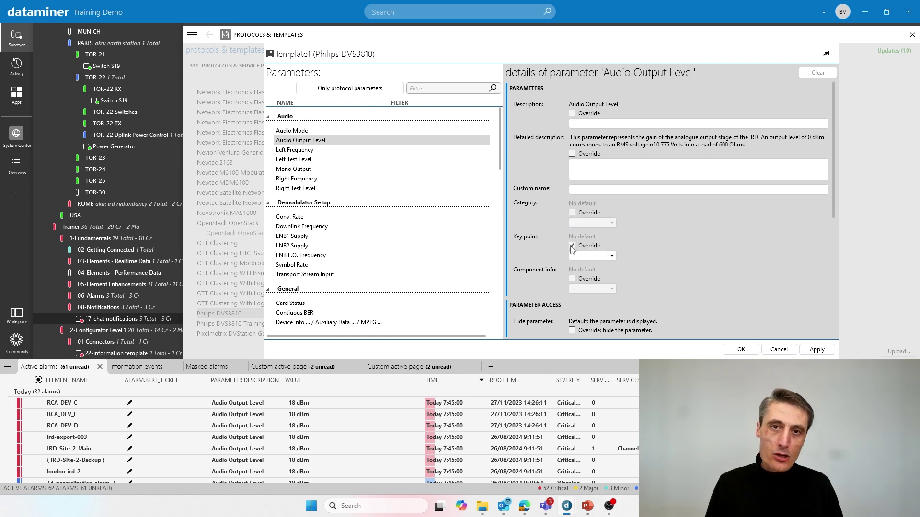
{"action": "left_click", "coordinate": [611, 255]}
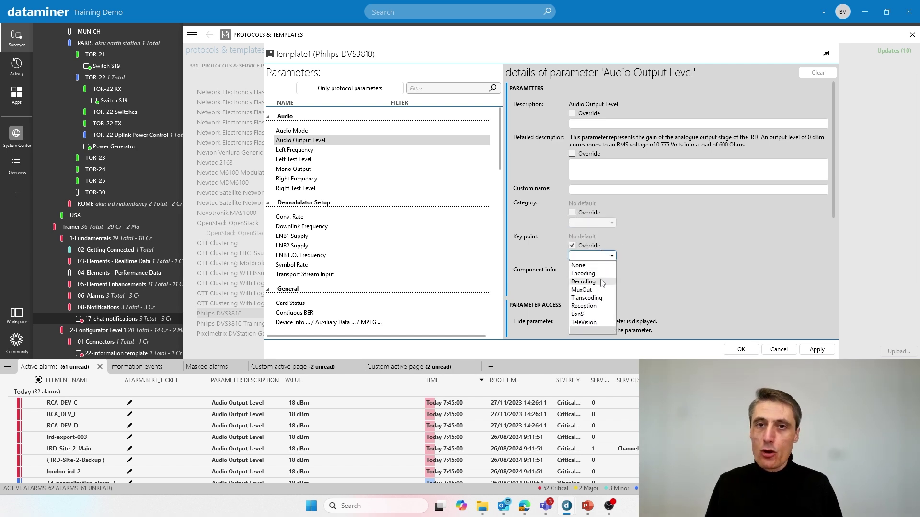
{"action": "left_click", "coordinate": [571, 255]}
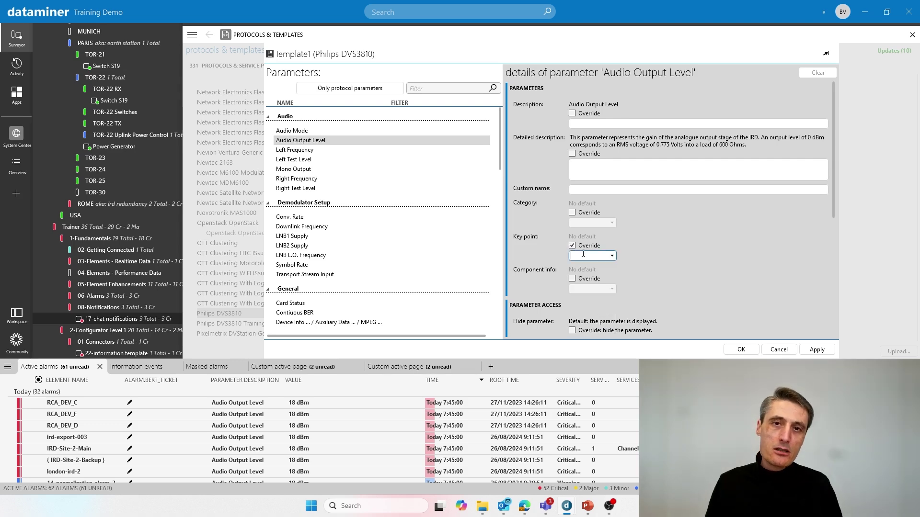
{"action": "left_click", "coordinate": [572, 246]}
Check the component info override options for Audio Output Level, leaving the component info without an override.
{"action": "left_click", "coordinate": [572, 278]}
{"action": "left_click", "coordinate": [611, 289]}
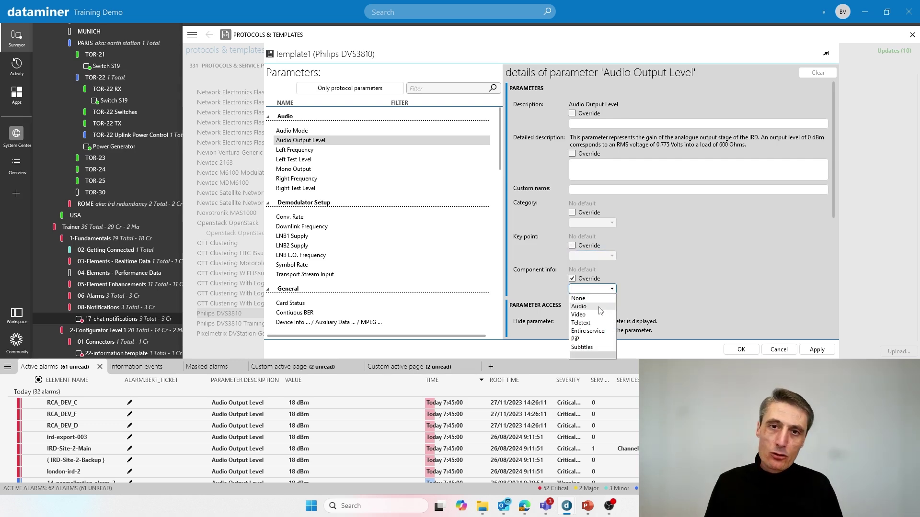
{"action": "left_click", "coordinate": [577, 288]}
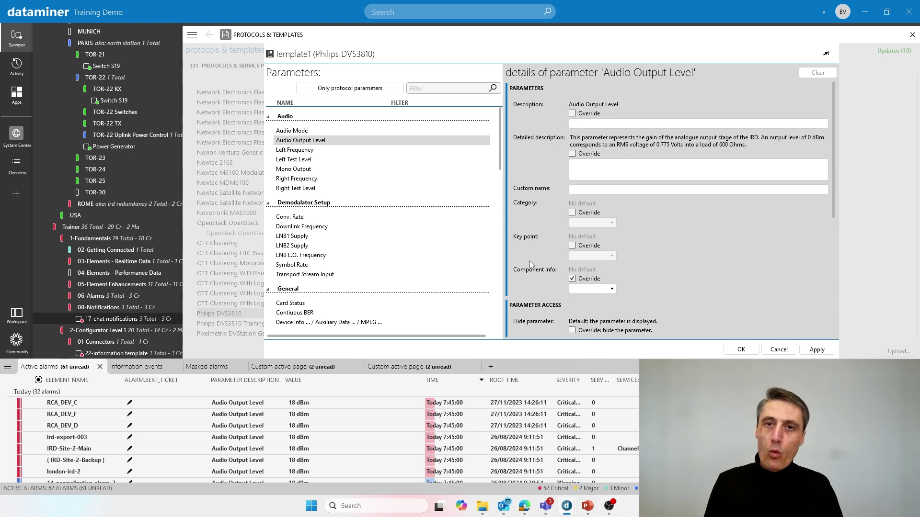
{"action": "left_click", "coordinate": [576, 281]}
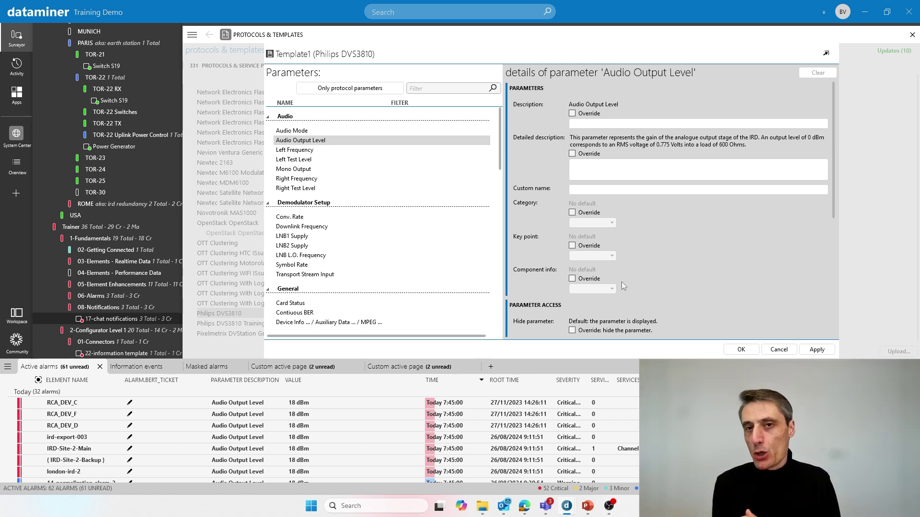
{"action": "left_click", "coordinate": [572, 279]}
{"action": "left_click", "coordinate": [594, 289]}
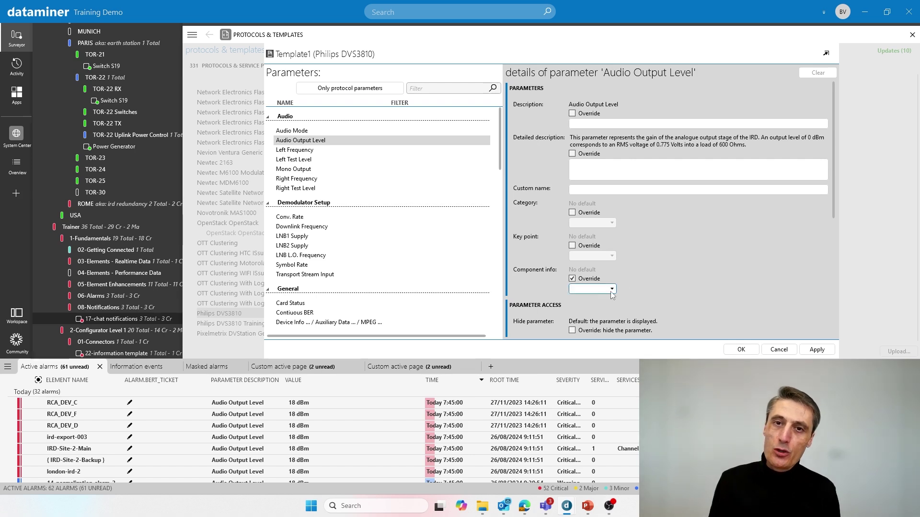
{"action": "left_click", "coordinate": [611, 289]}
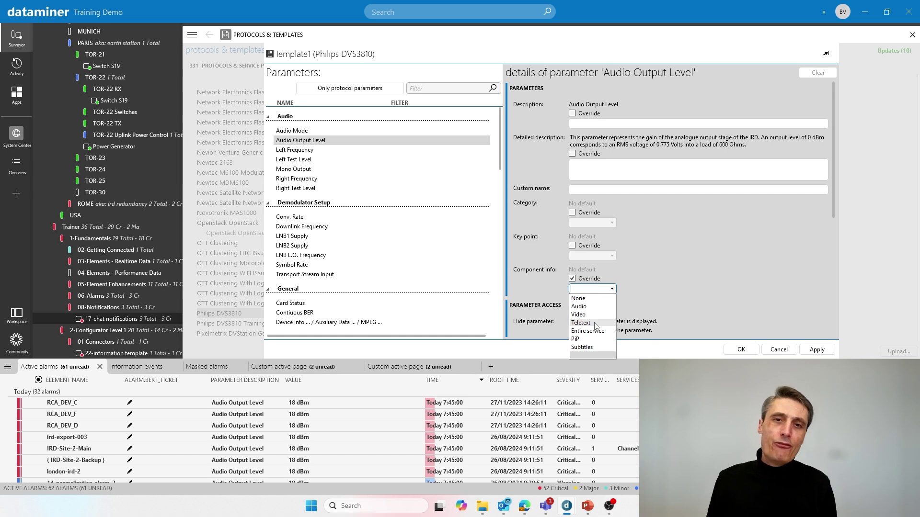
{"action": "left_click", "coordinate": [665, 297]}
{"action": "left_click", "coordinate": [573, 278]}
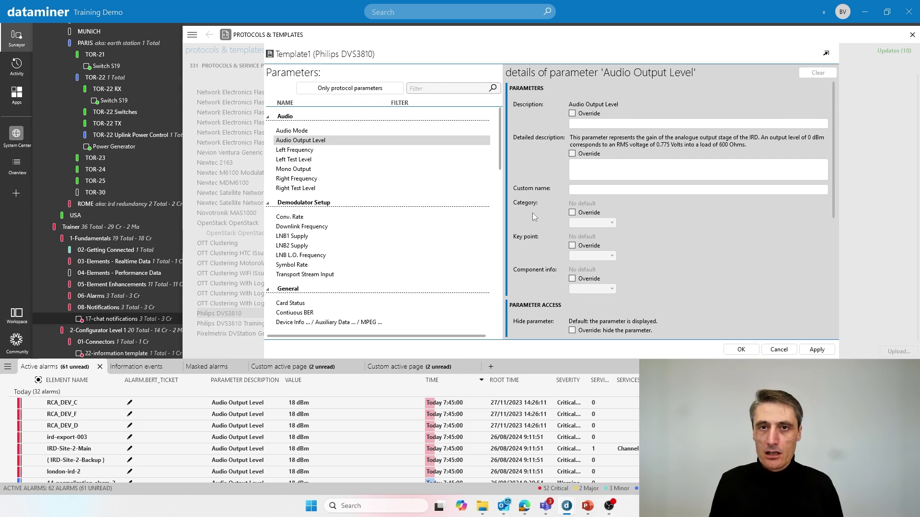
Override the alarm description of Audio Output Level with "Level too high or too low".
{"action": "scroll", "coordinate": [674, 257], "scroll_direction": "down", "scroll_amount": 5}
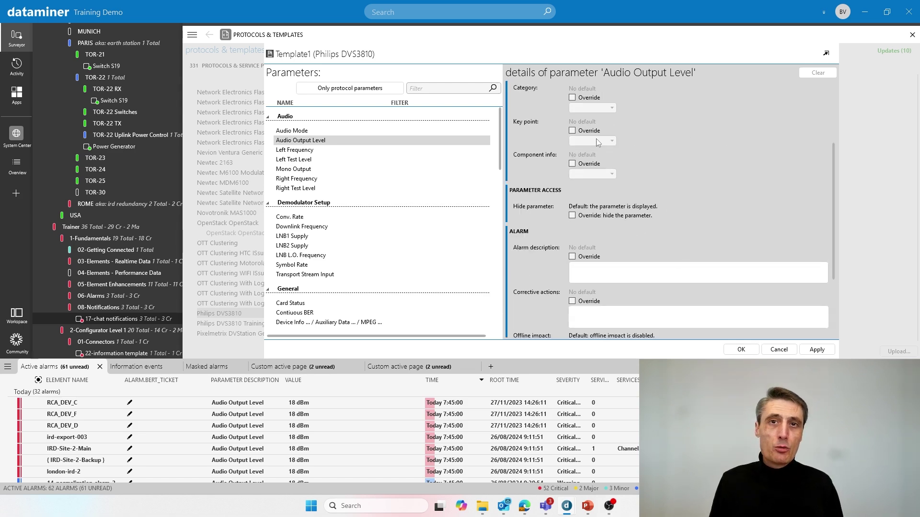
{"action": "left_click_drag", "start_coordinate": [832, 162], "coordinate": [832, 232]}
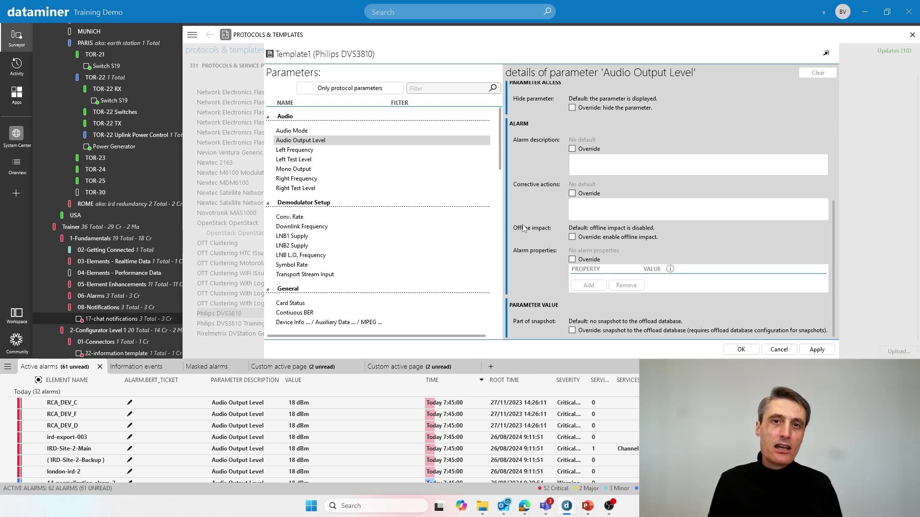
{"action": "left_click", "coordinate": [573, 149]}
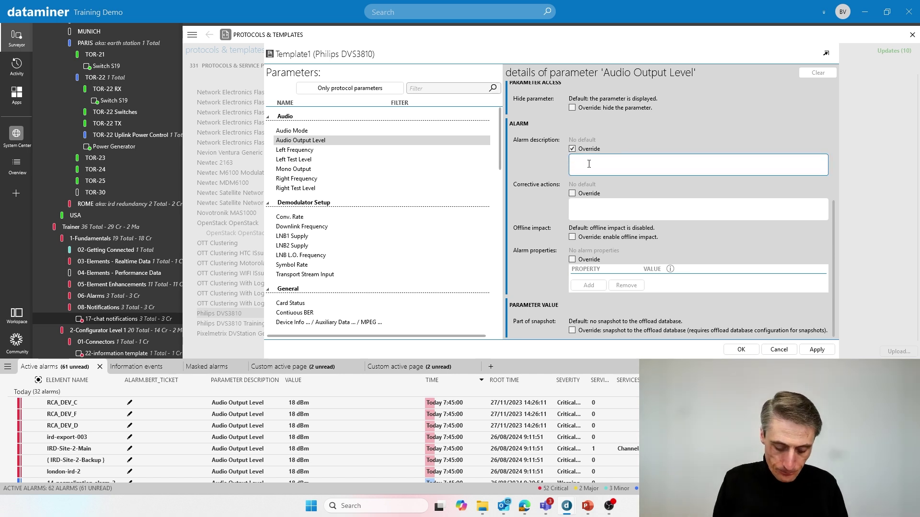
{"action": "type", "text": "Level too high or too low"}
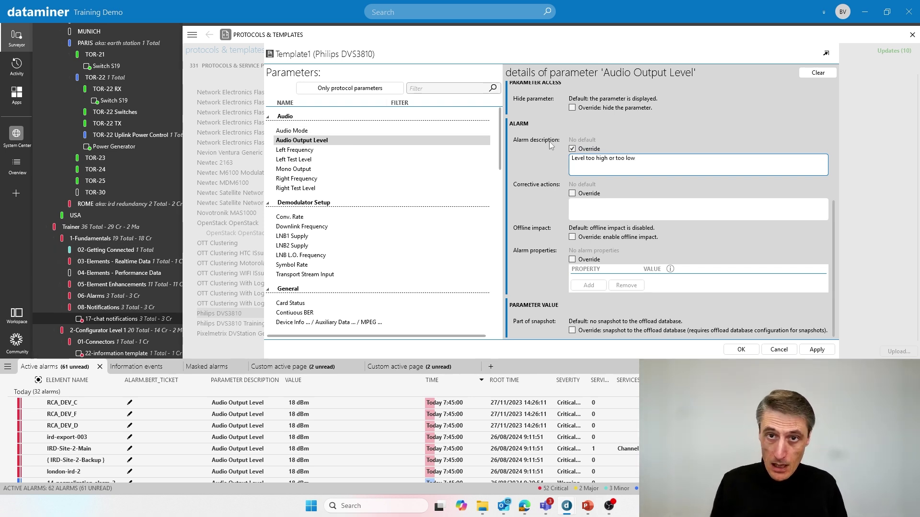
Override the corrective actions of Audio Output Level with "Change back to 6 dBm" and save the information template.
{"action": "left_click", "coordinate": [575, 194]}
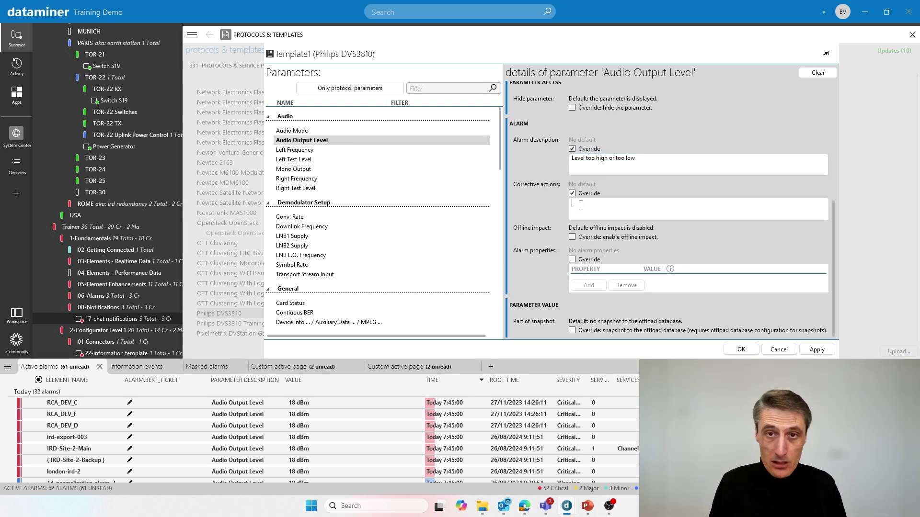
{"action": "type", "text": "Chang"}
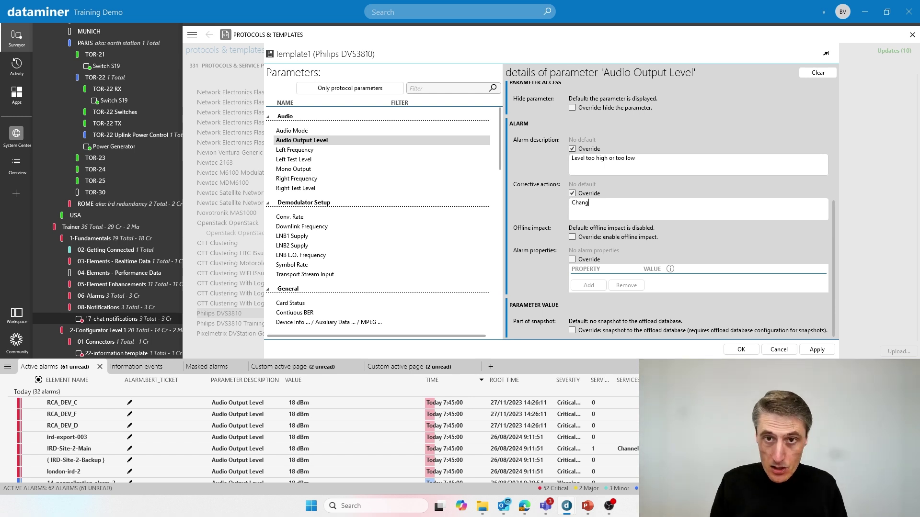
{"action": "type", "text": "e back to "}
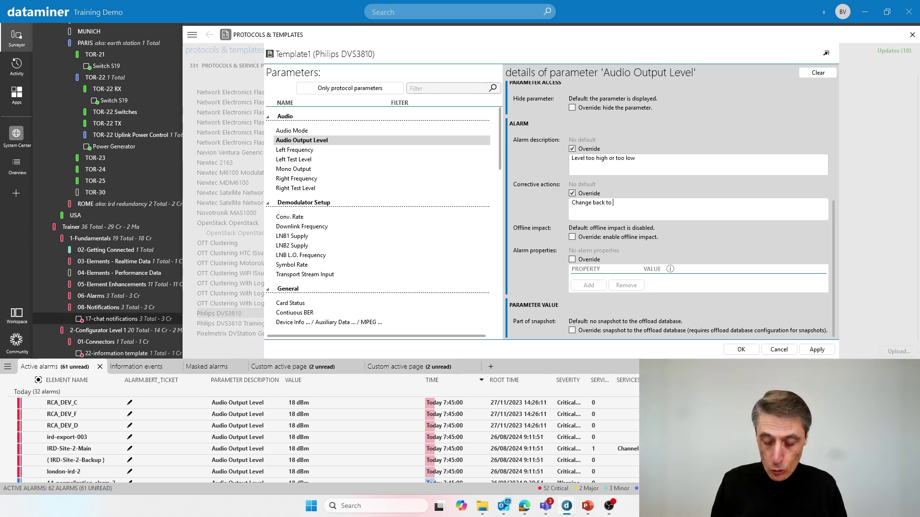
{"action": "type", "text": "6 dBm"}
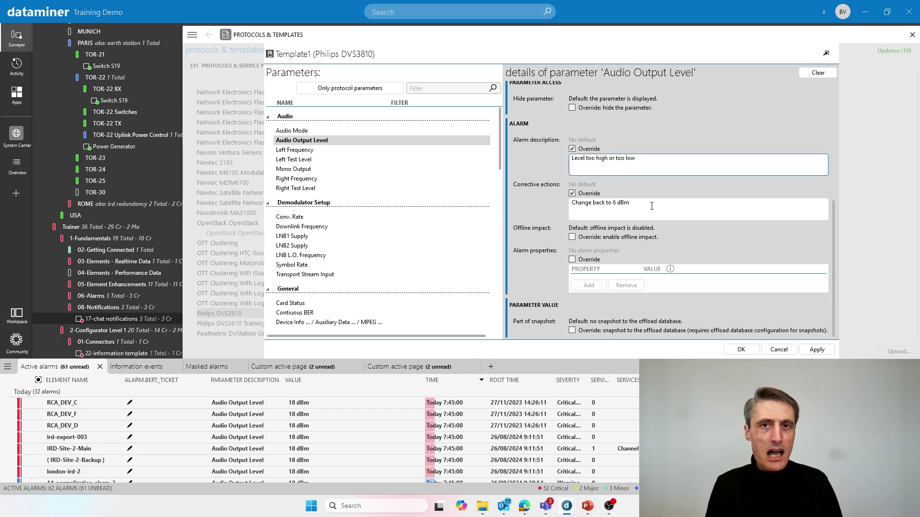
{"action": "left_click", "coordinate": [741, 350]}
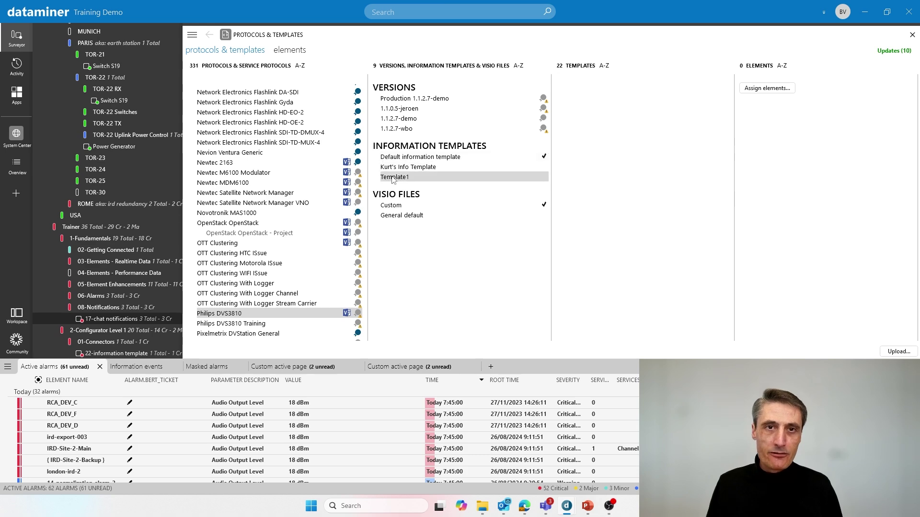
Set Template1 as the active information template for the Philips DVS3810 protocol.
{"action": "right_click", "coordinate": [393, 180]}
{"action": "left_click", "coordinate": [345, 249]}
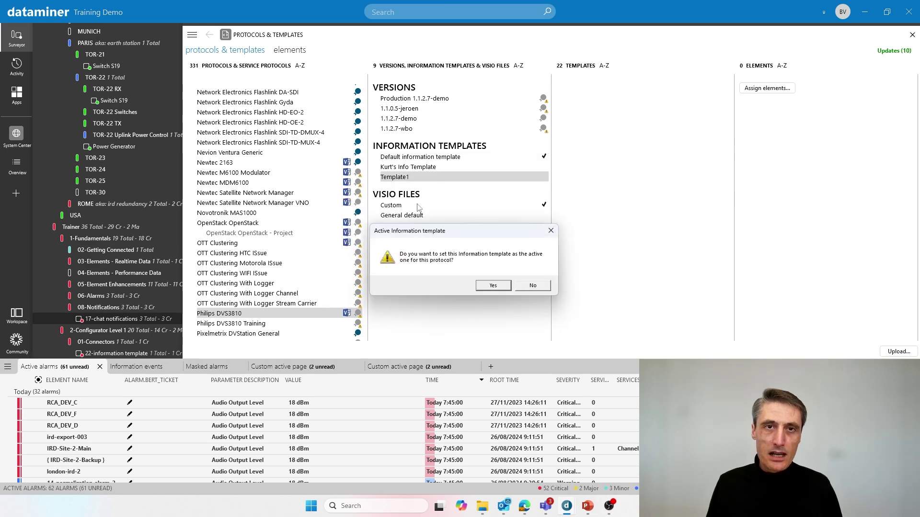
{"action": "left_click", "coordinate": [493, 286]}
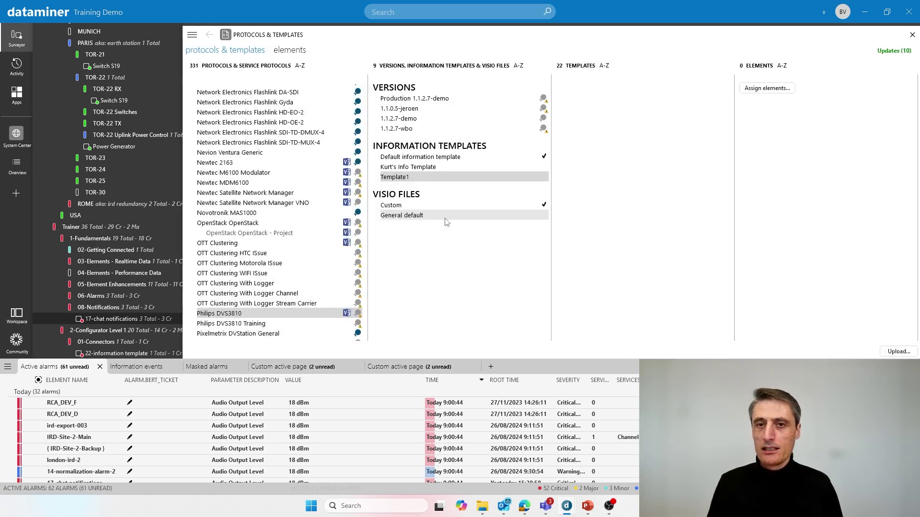
Add the Alarm description and Corrective action columns to the active alarms list, placing Corrective action directly after Alarm description.
{"action": "right_click", "coordinate": [237, 385]}
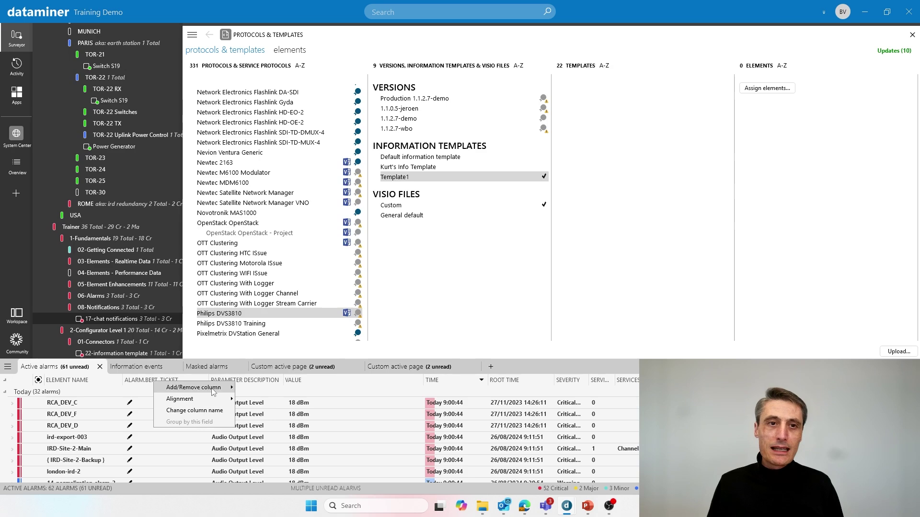
{"action": "mouse_move", "coordinate": [213, 392]}
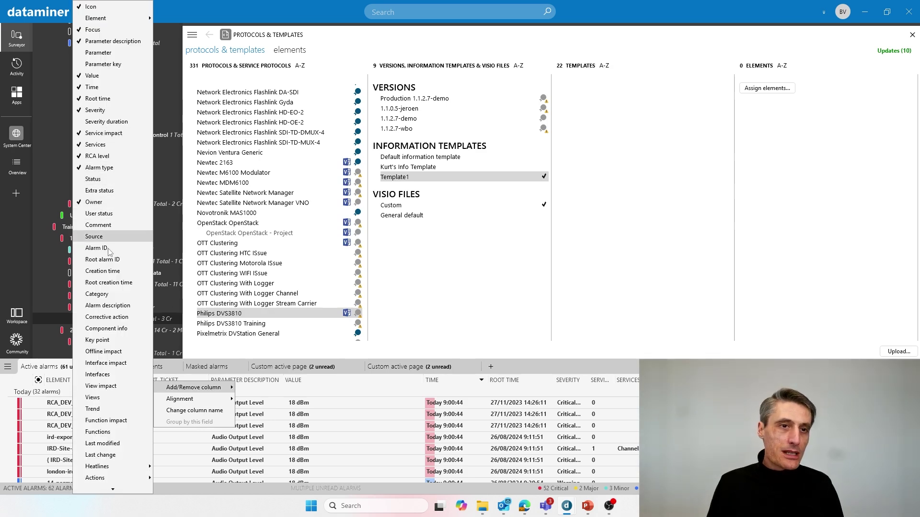
{"action": "left_click", "coordinate": [115, 306]}
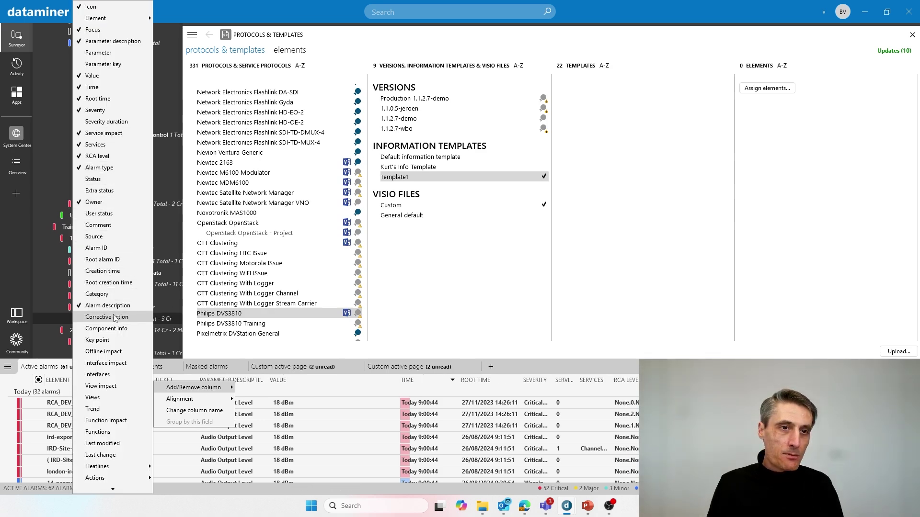
{"action": "left_click", "coordinate": [113, 315]}
{"action": "left_click", "coordinate": [641, 273]}
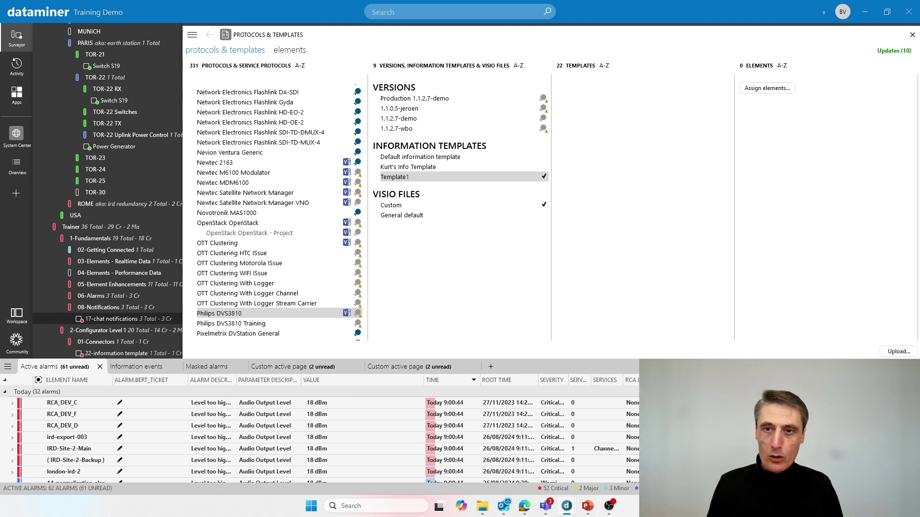
{"action": "left_click_drag", "start_coordinate": [786, 381], "coordinate": [351, 381]}
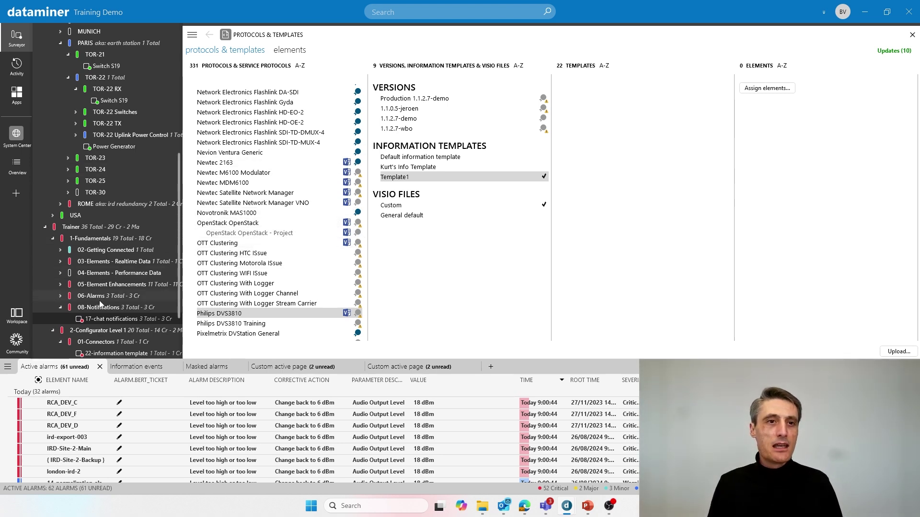
Close the undocked 17-chat notifications card and open the element in a new maximized card.
{"action": "left_click", "coordinate": [106, 320]}
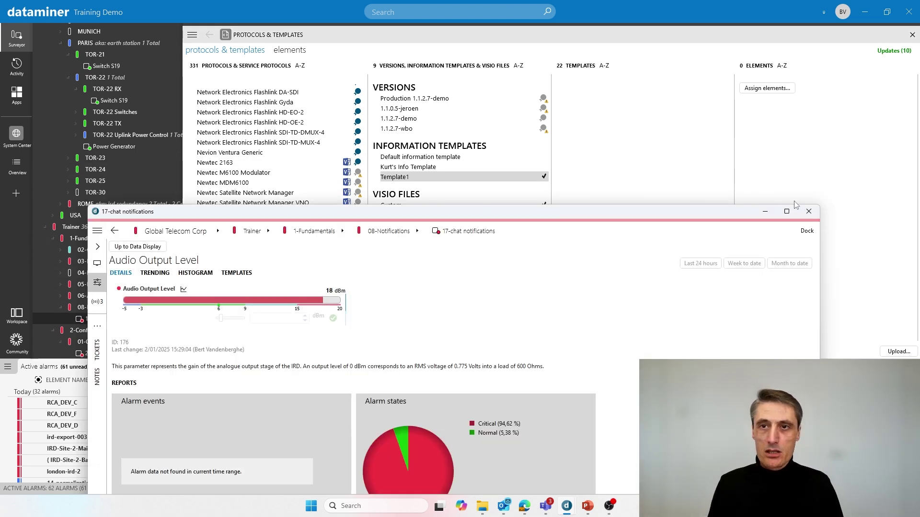
{"action": "left_click", "coordinate": [814, 217]}
{"action": "right_click", "coordinate": [114, 320]}
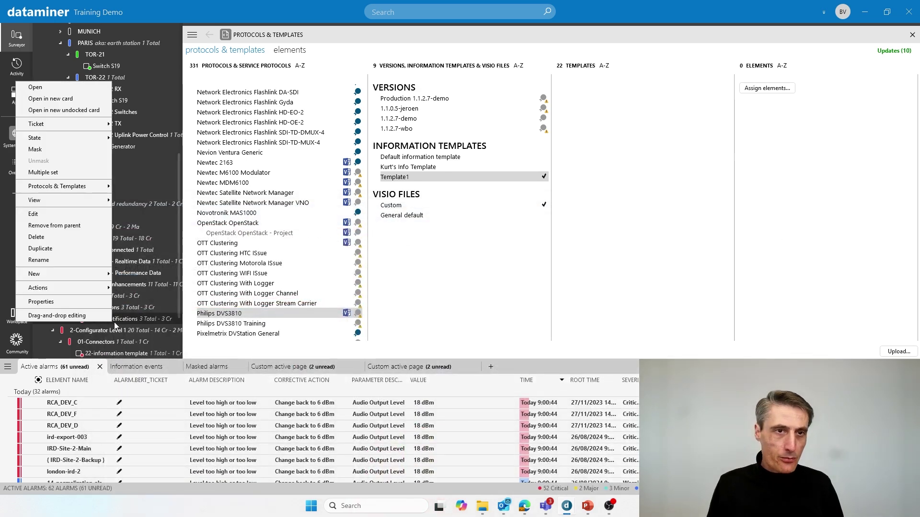
{"action": "left_click", "coordinate": [51, 98]}
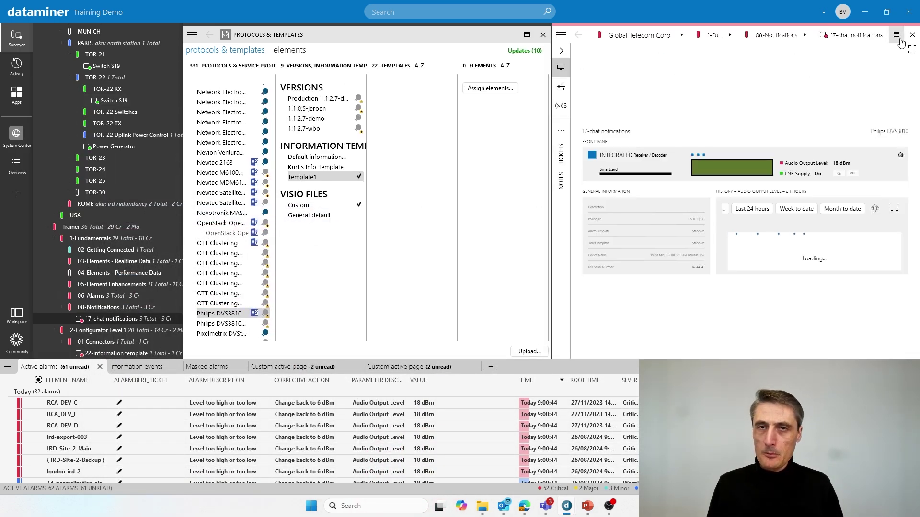
{"action": "left_click", "coordinate": [896, 35]}
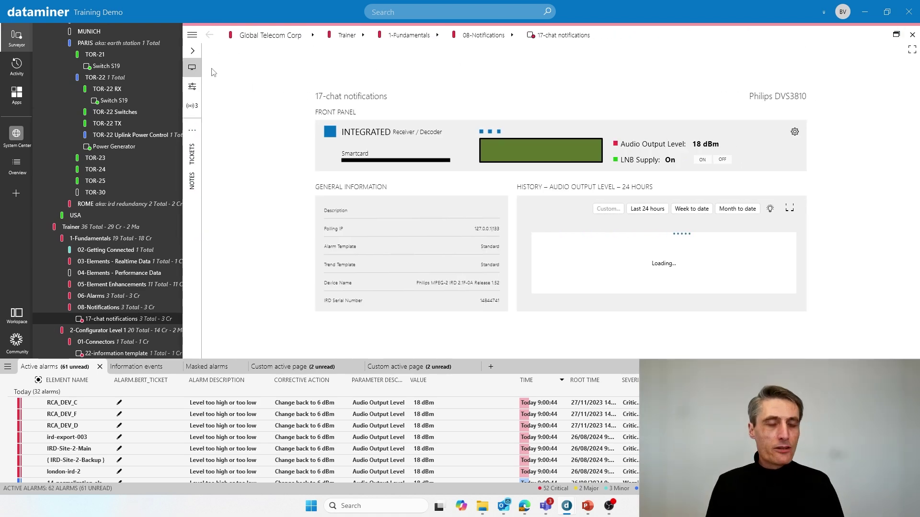
Check the tooltip of Audio Output Level among the element's Audio parameters and view the parameter's details page.
{"action": "left_click", "coordinate": [192, 87]}
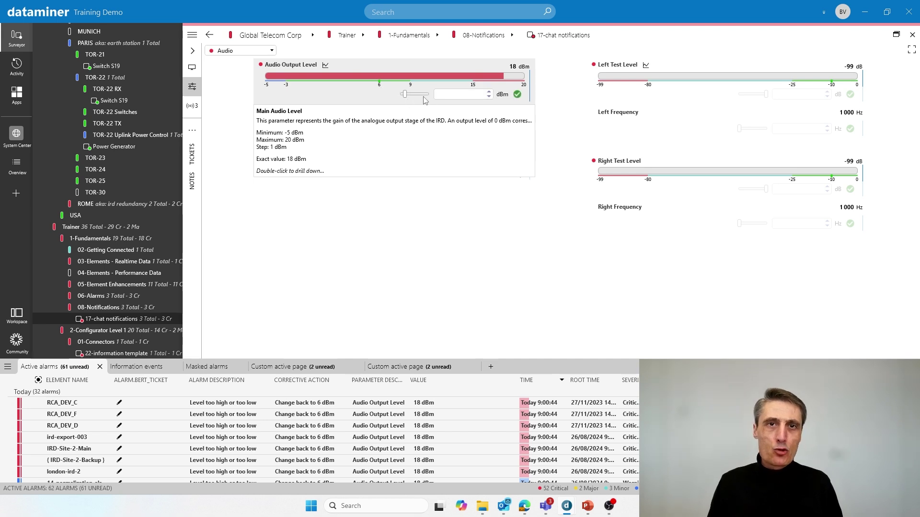
{"action": "left_click", "coordinate": [426, 96]}
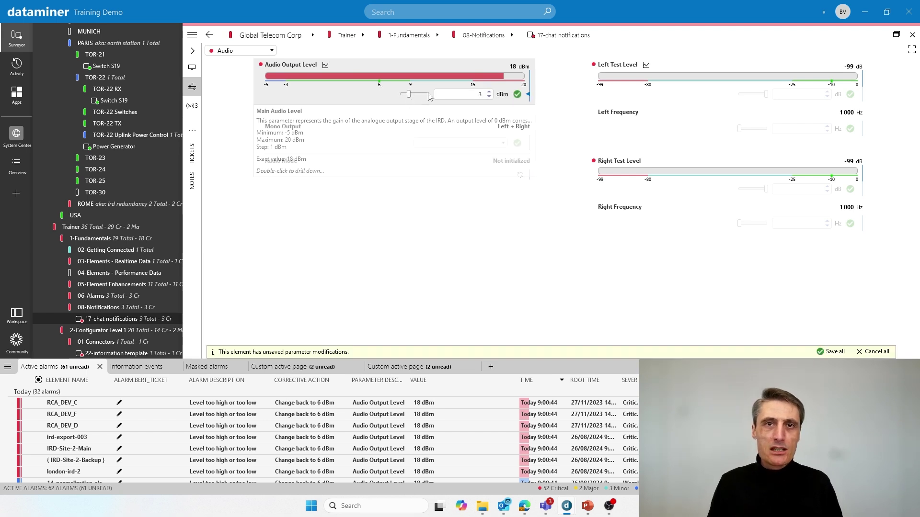
{"action": "double_click", "coordinate": [303, 71]}
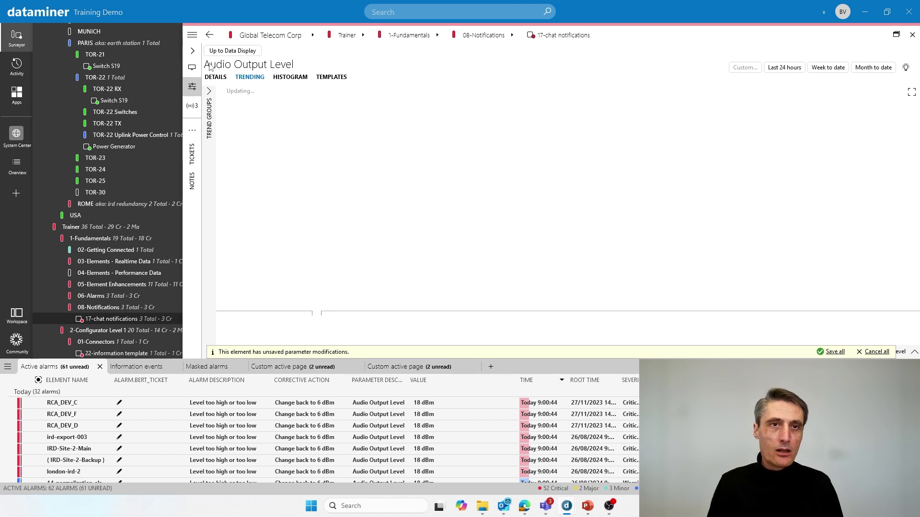
{"action": "left_click", "coordinate": [226, 78]}
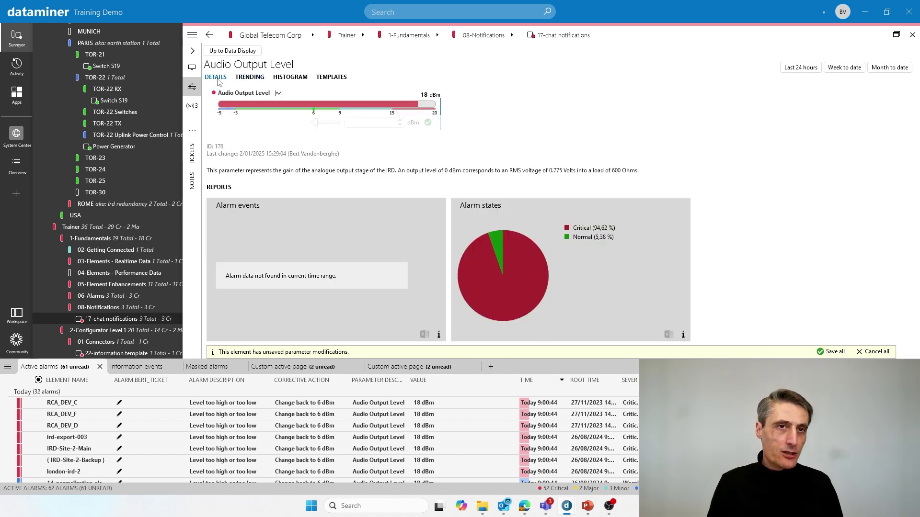
Set Audio Output Level's corrective actions to "Change back to 3 dBm" and update the information template, discarding the element's unsaved parameter modifications.
{"action": "left_click", "coordinate": [333, 79]}
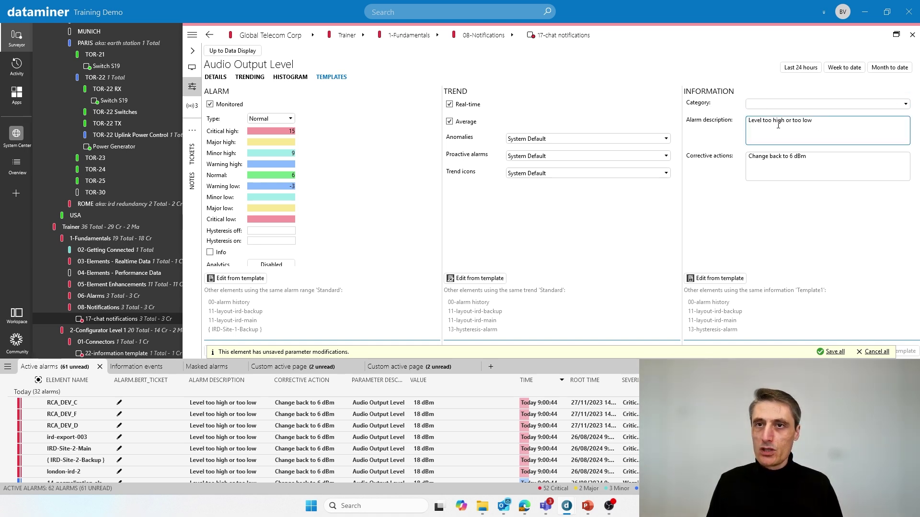
{"action": "left_click", "coordinate": [797, 163]}
{"action": "double_click", "coordinate": [791, 156]}
{"action": "type", "text": "3"}
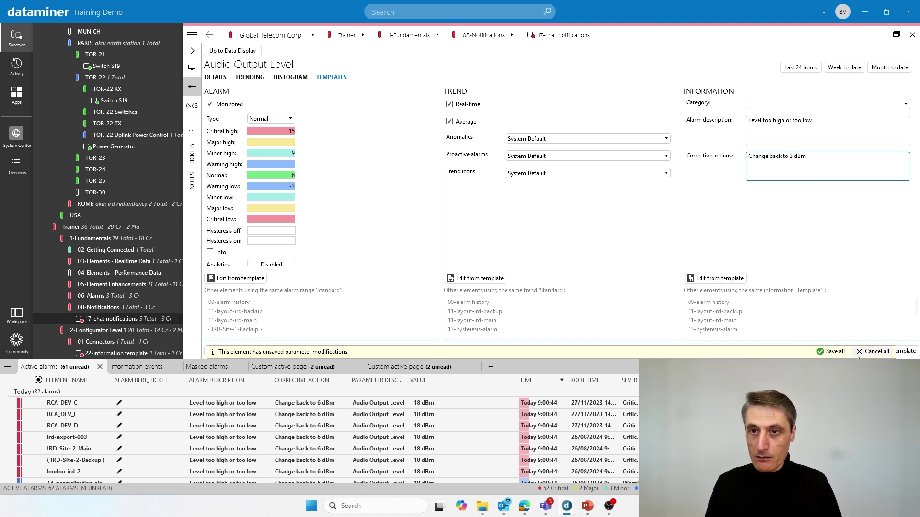
{"action": "left_click", "coordinate": [876, 352]}
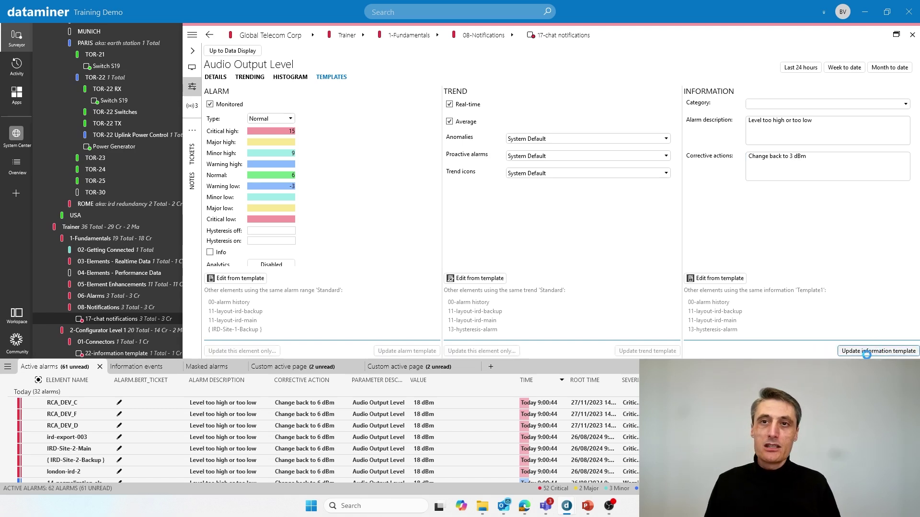
{"action": "left_click", "coordinate": [868, 354]}
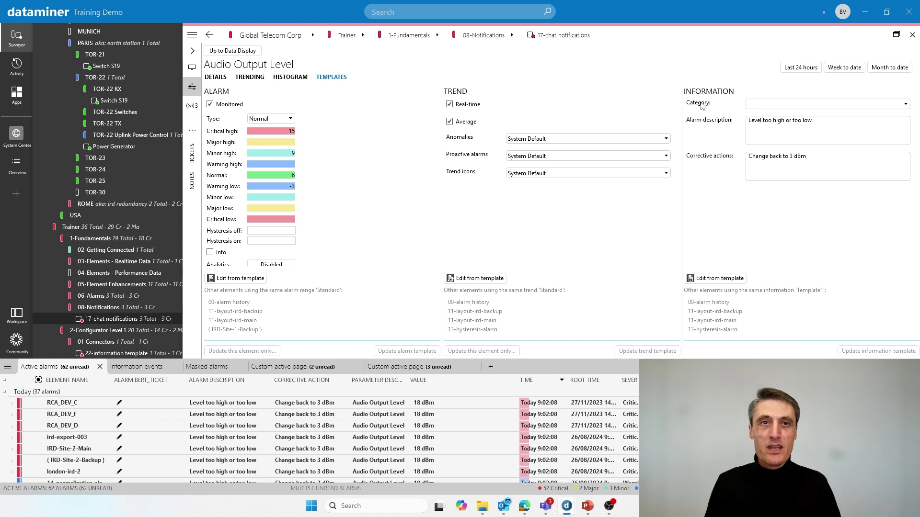
Give Left Test Level the alarm description "description" and the corrective actions "actions", and update the information template.
{"action": "left_click", "coordinate": [239, 52]}
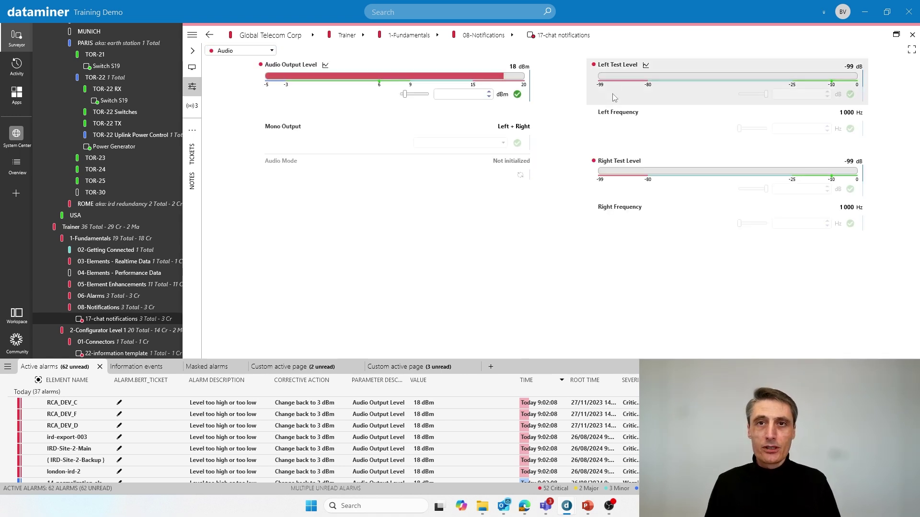
{"action": "left_click", "coordinate": [617, 66]}
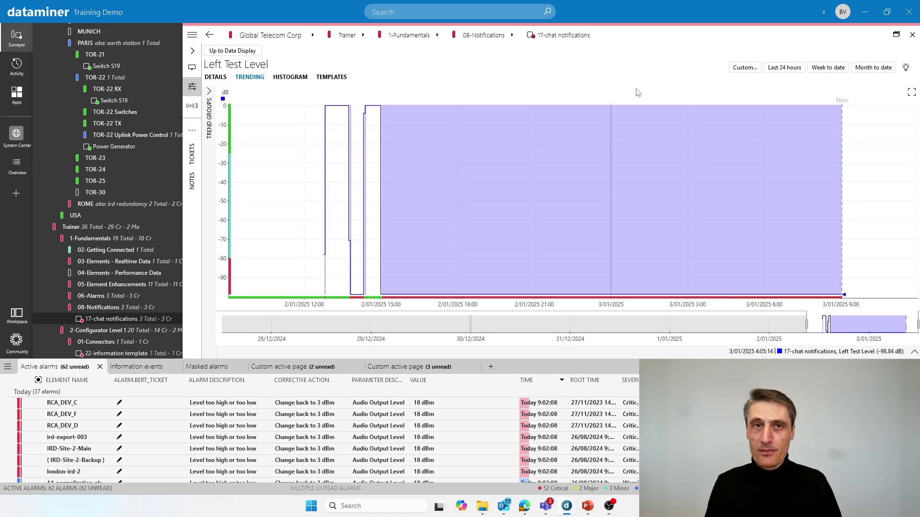
{"action": "left_click", "coordinate": [344, 79]}
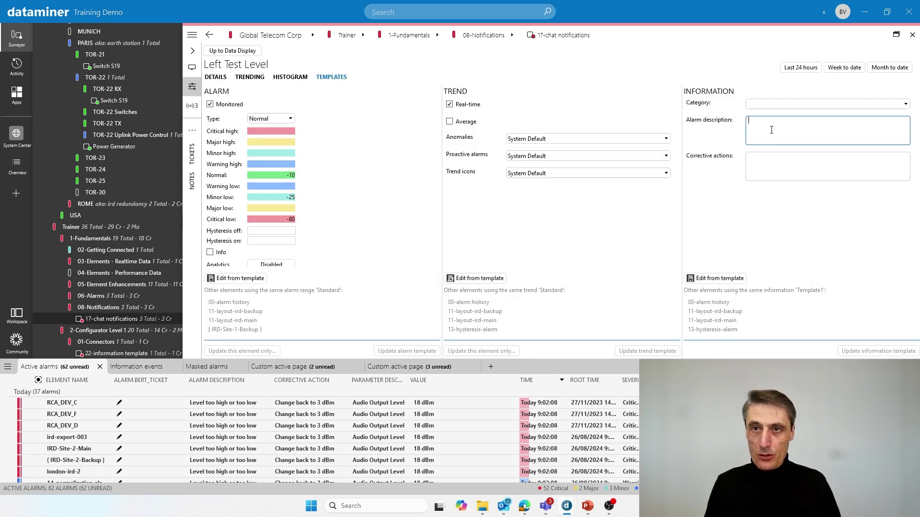
{"action": "type", "text": "description"}
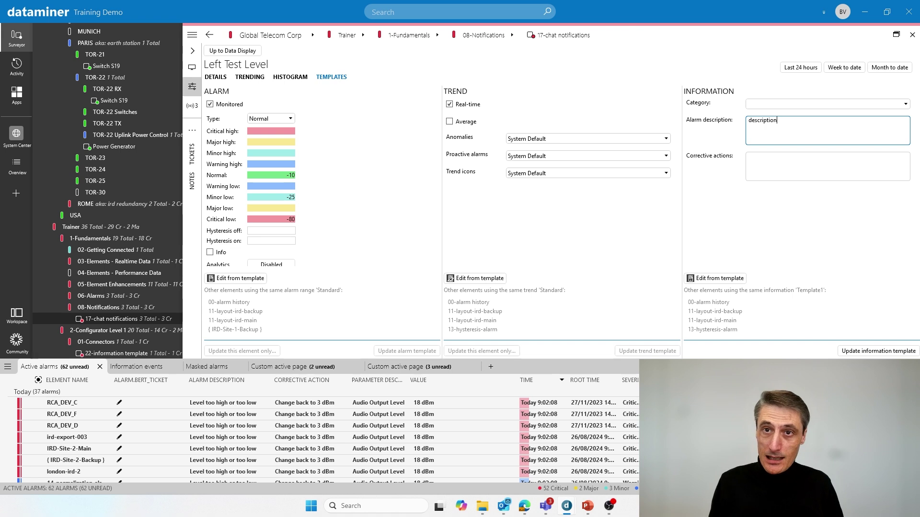
{"action": "left_click", "coordinate": [767, 165]}
{"action": "type", "text": "actions"}
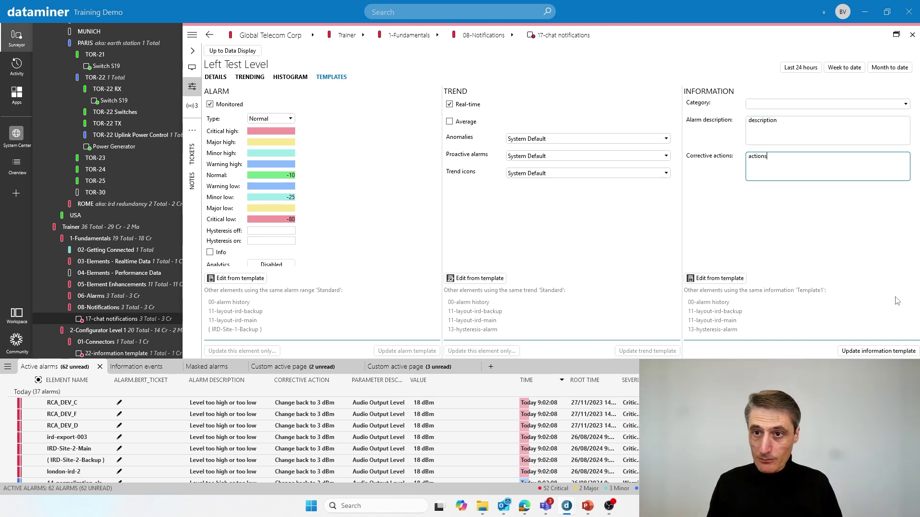
{"action": "left_click", "coordinate": [878, 351]}
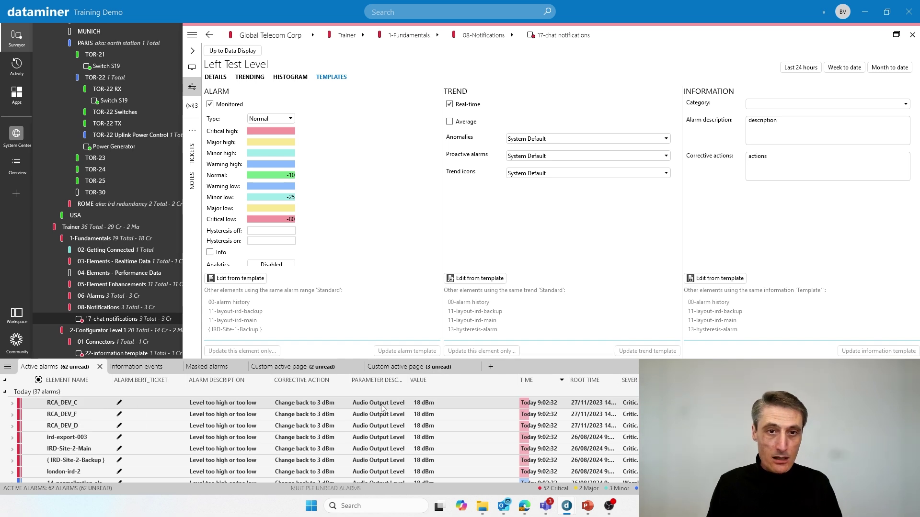
Filter the active alarms on "Left" and compare the Left Test Level alarms' description and corrective action with the parameter's information fields.
{"action": "left_click", "coordinate": [383, 425]}
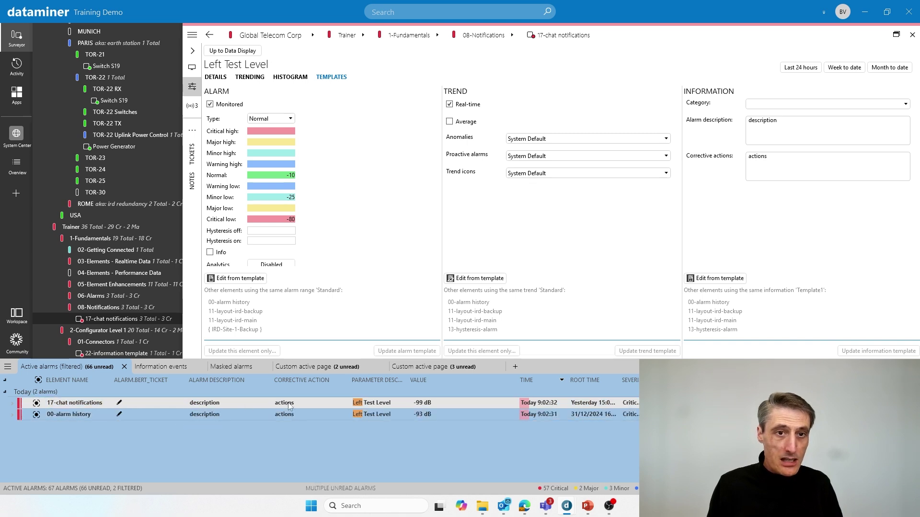
{"action": "left_click", "coordinate": [746, 127]}
{"action": "double_click", "coordinate": [746, 126]}
{"action": "left_click", "coordinate": [786, 163]}
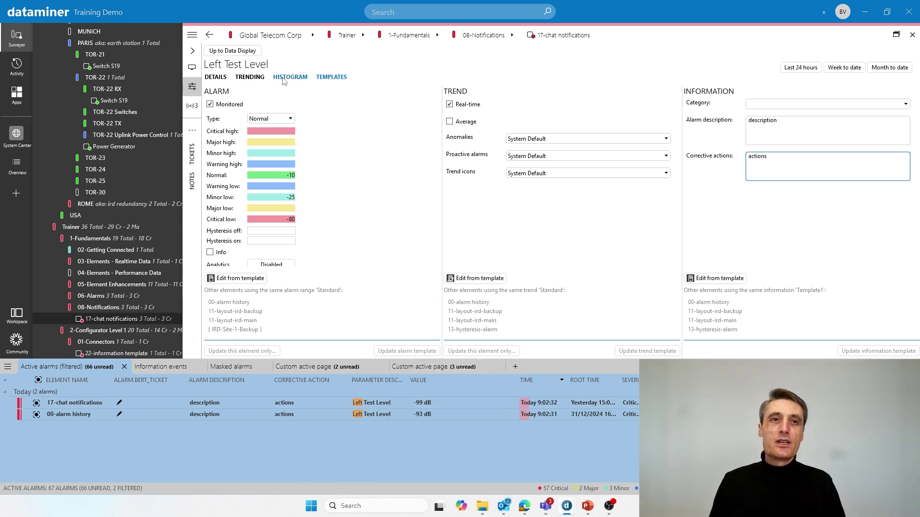
Leave the parameter's template settings and minimize DataMiner Cube to return to the Information templates slide in the presentation.
{"action": "left_click", "coordinate": [230, 50]}
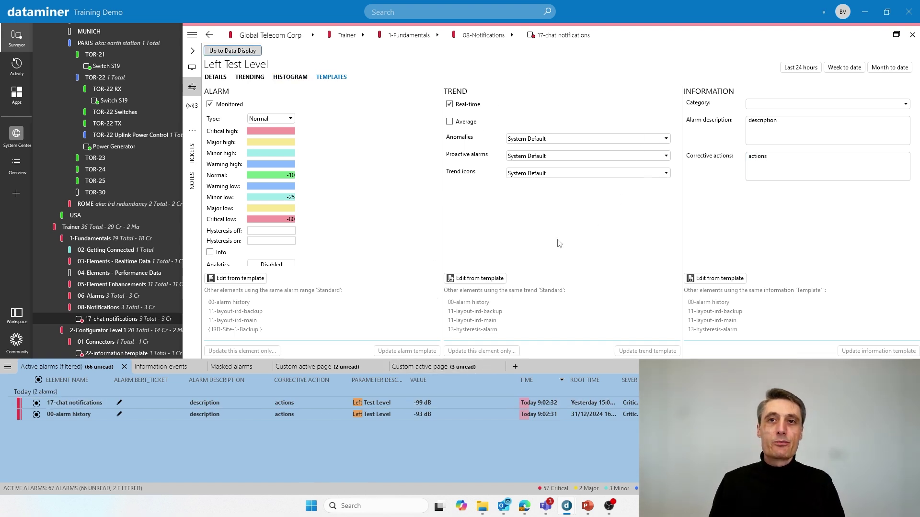
{"action": "left_click", "coordinate": [864, 16]}
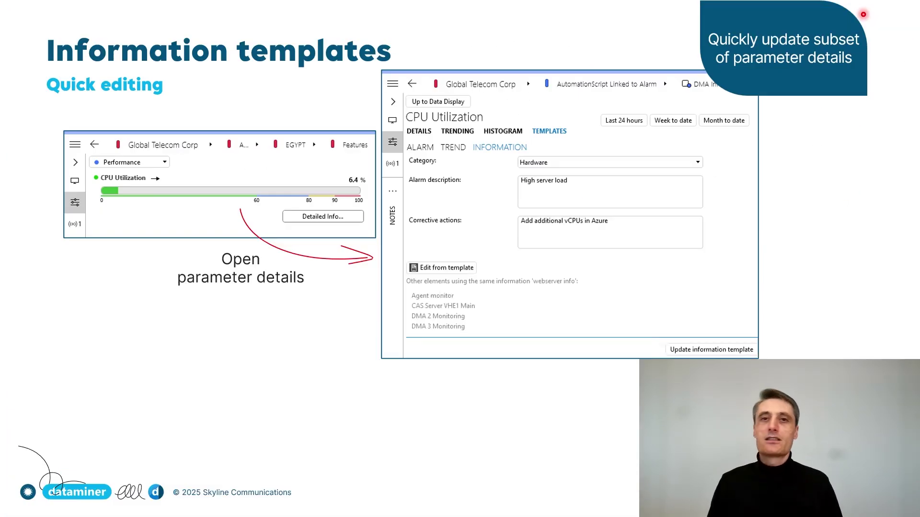